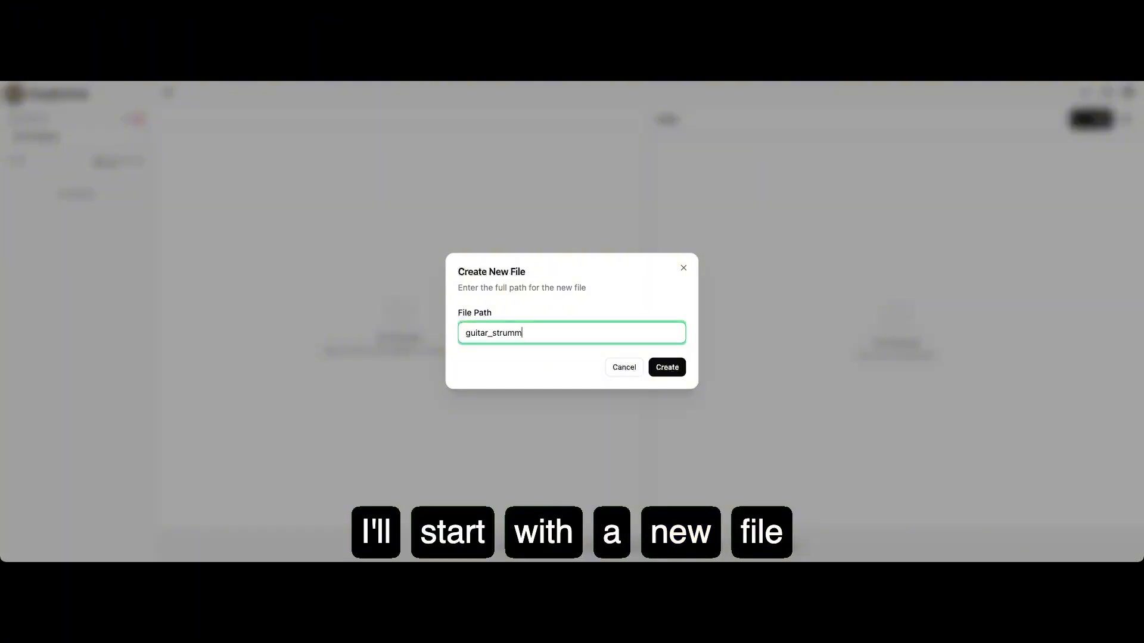
Step: Create the file guitar_strumming.song and begin it with a [defaults] section header
key("Return")
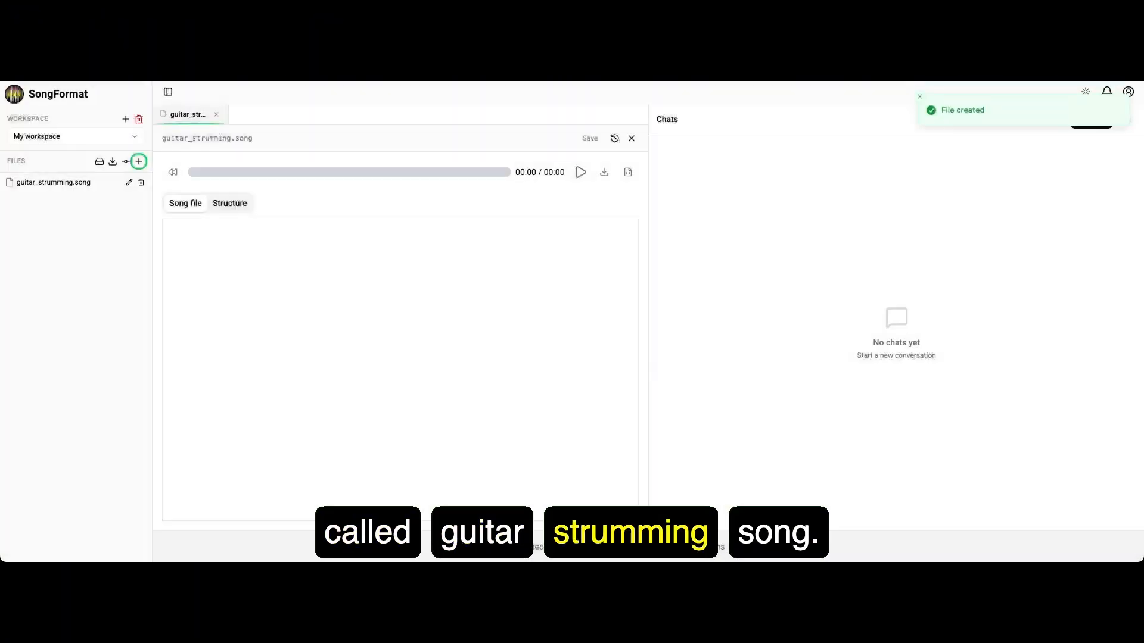
left_click(432, 423)
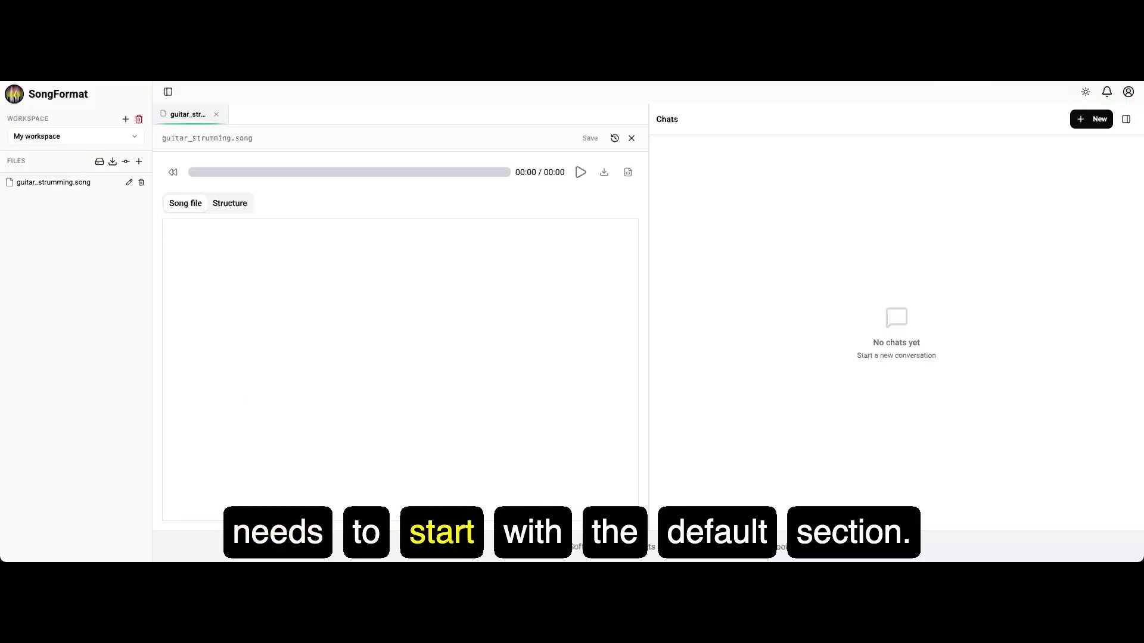
type("[defa")
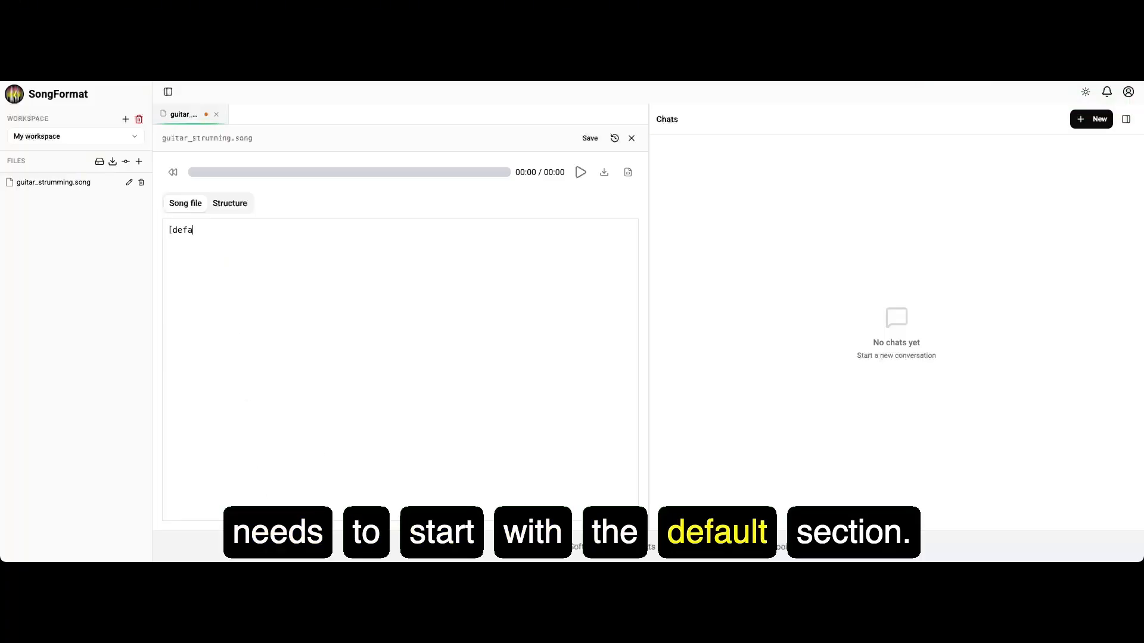
type("ults]")
key("Return")
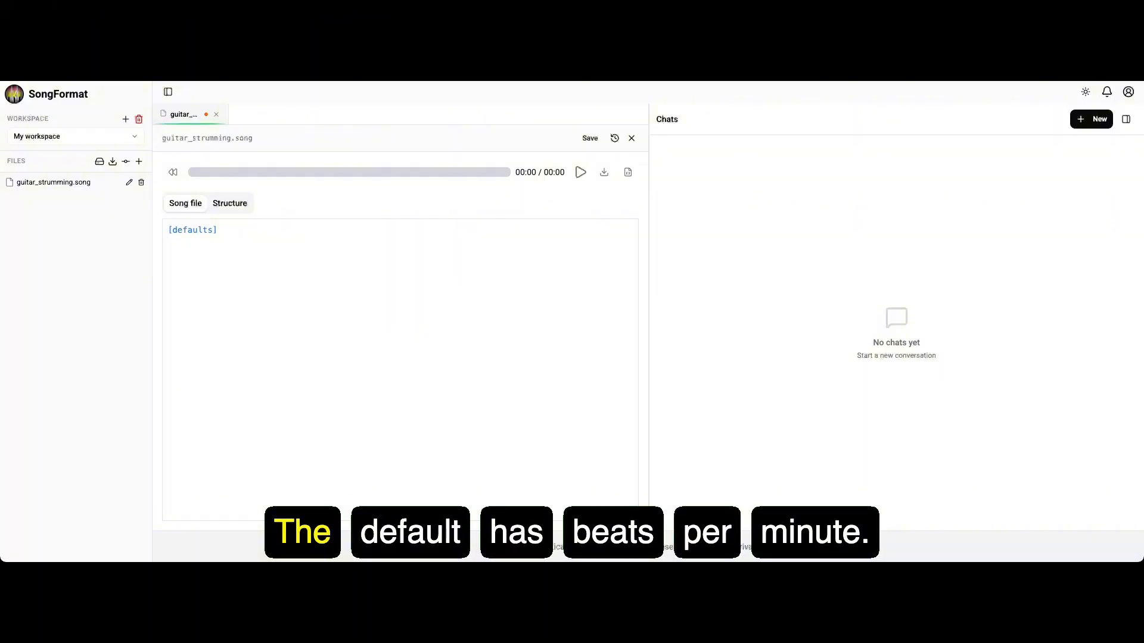
Step: Under [defaults], add the lines bpm = 100.0 and scales = ["C3:major"]
type("btpm")
type("pm")
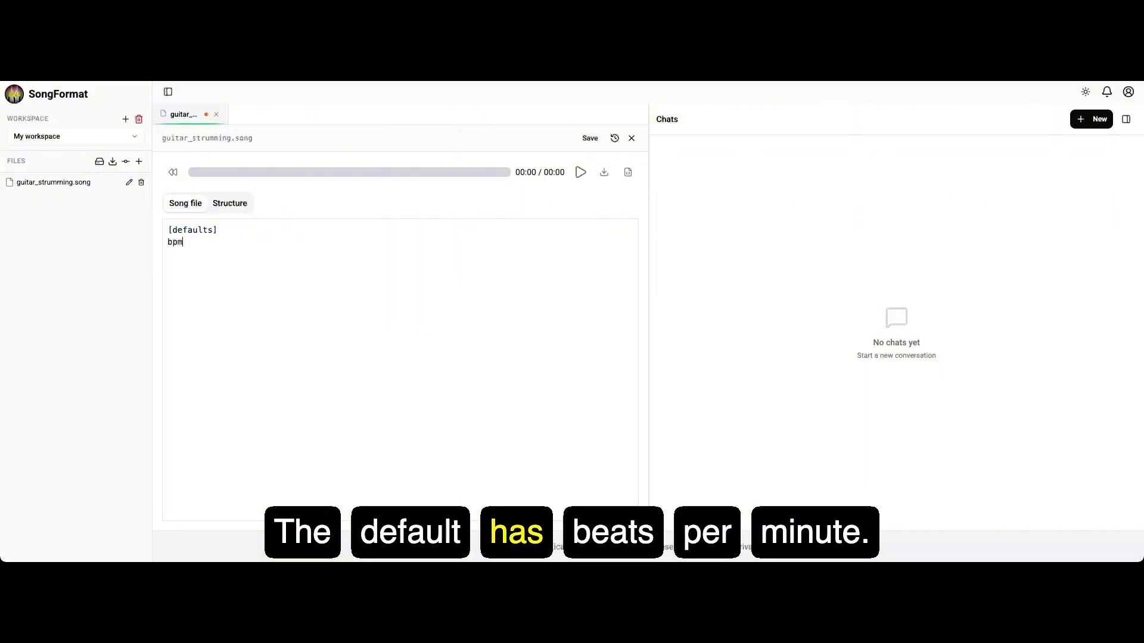
type(" = 100.0")
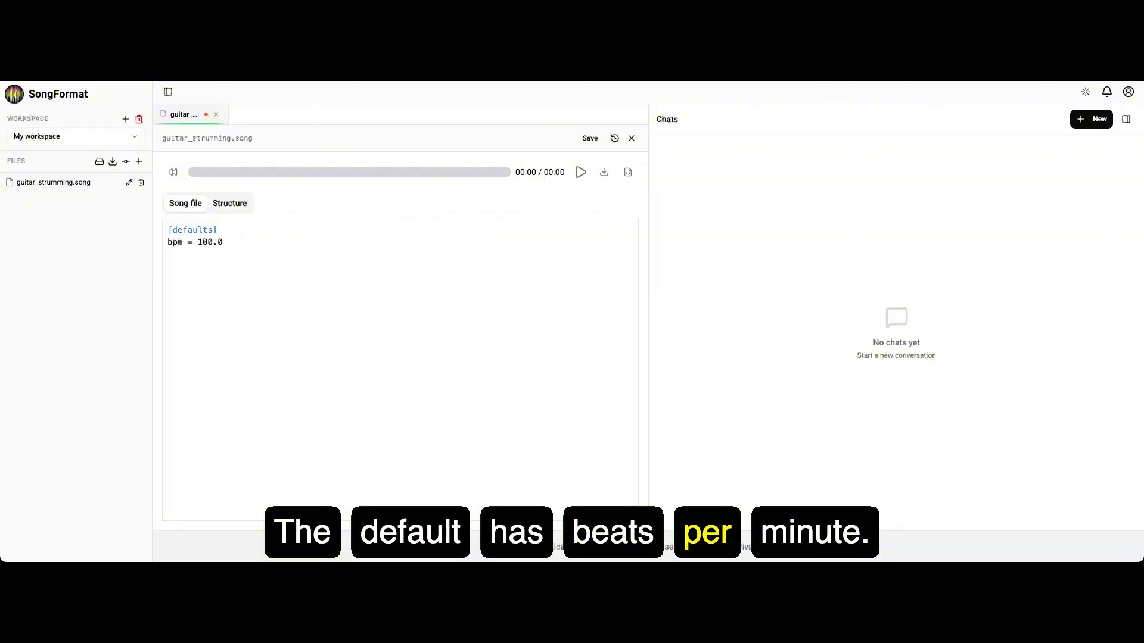
key("Return")
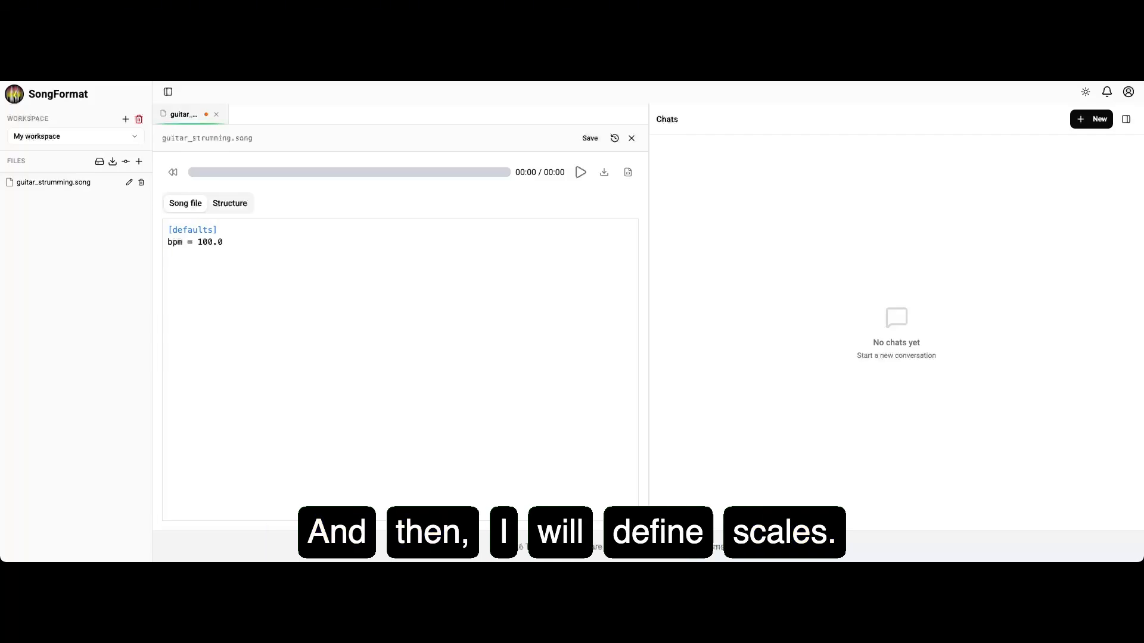
type("scales ")
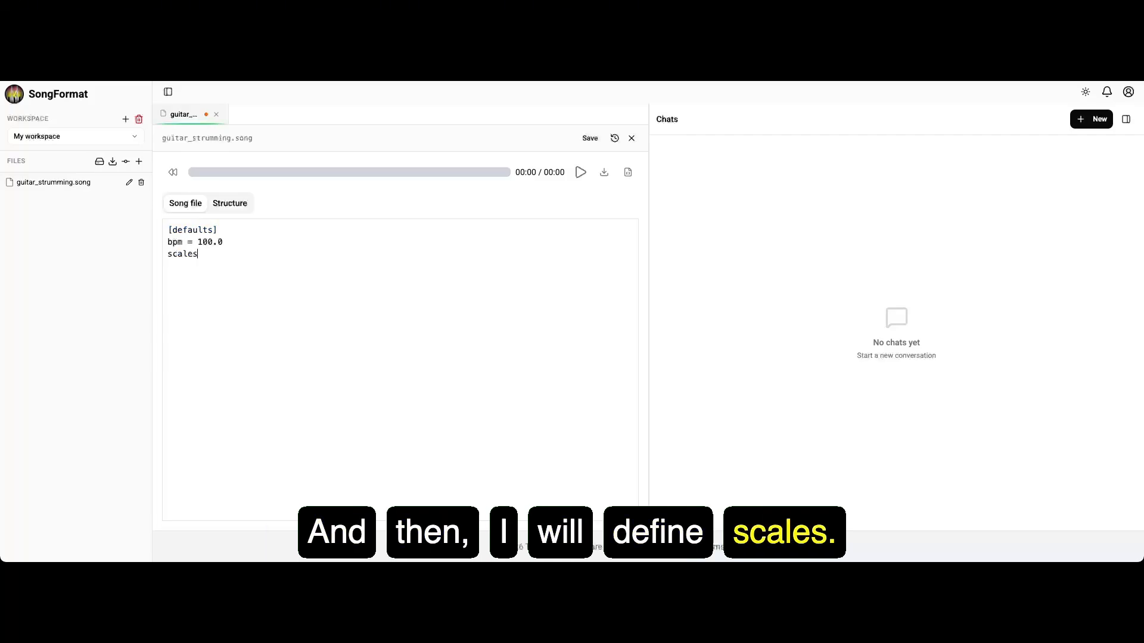
type("= [\"C")
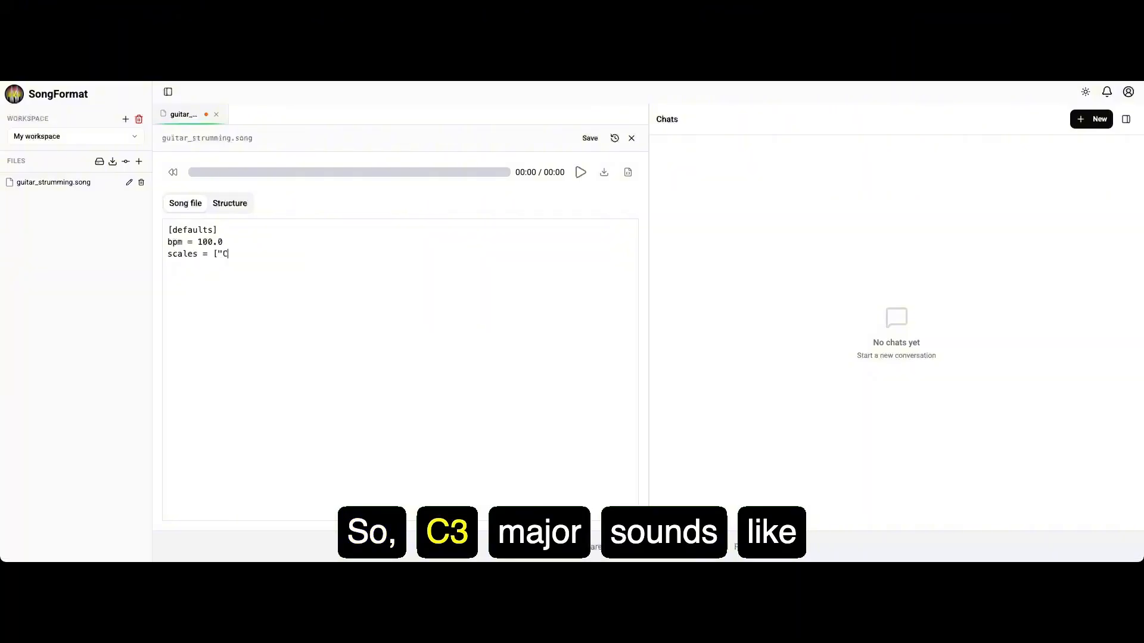
type("3:major\"]")
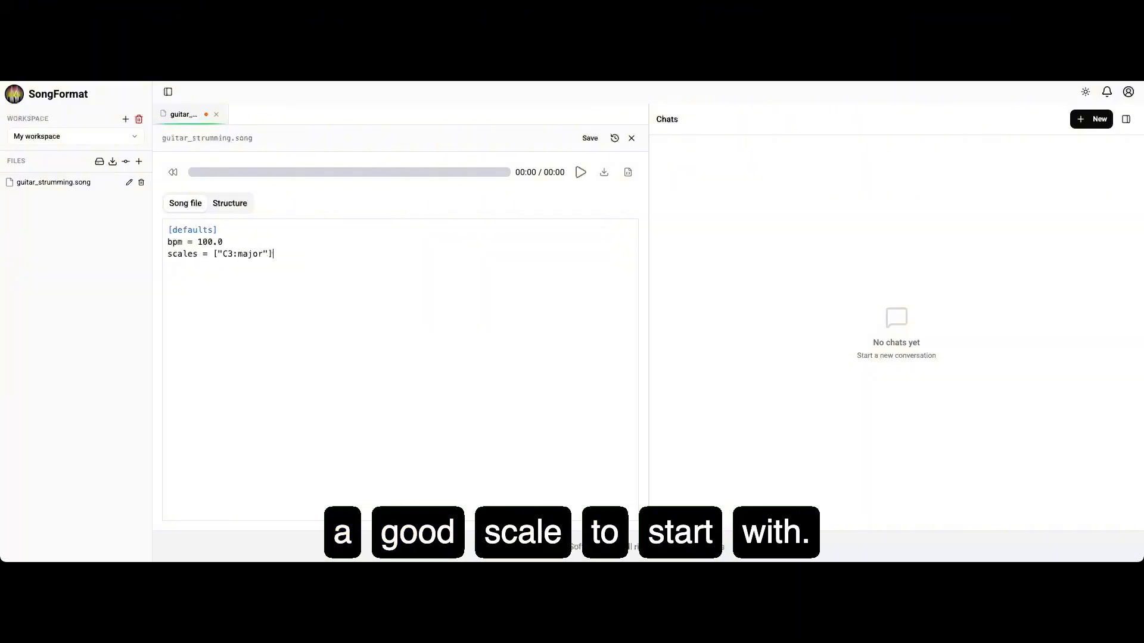
Step: Add the chord progression line chords = ["0:major", "4:major", "5:minor", "3:major"] below the scales
key("Return")
type("c")
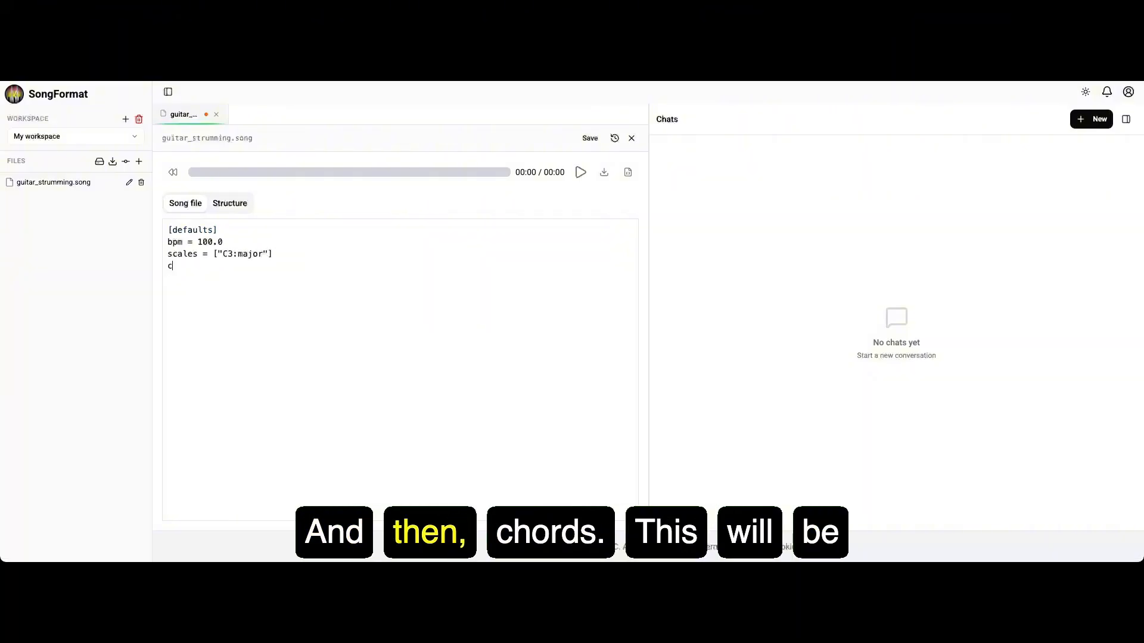
type("hords = [\"")
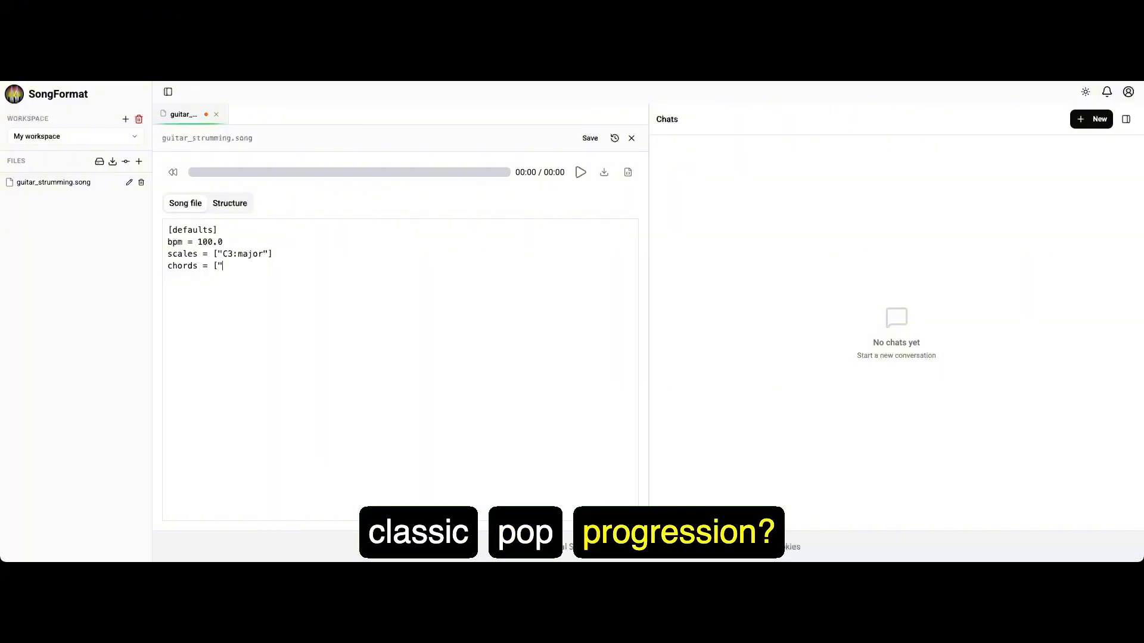
type("0:major\", ")
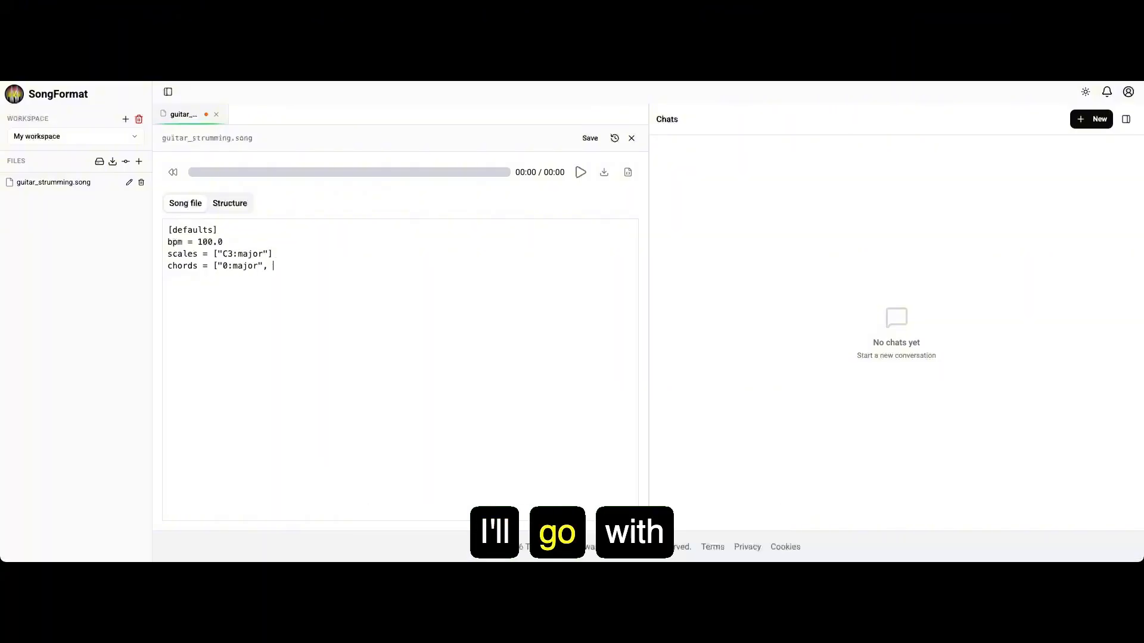
type("\"4:major")
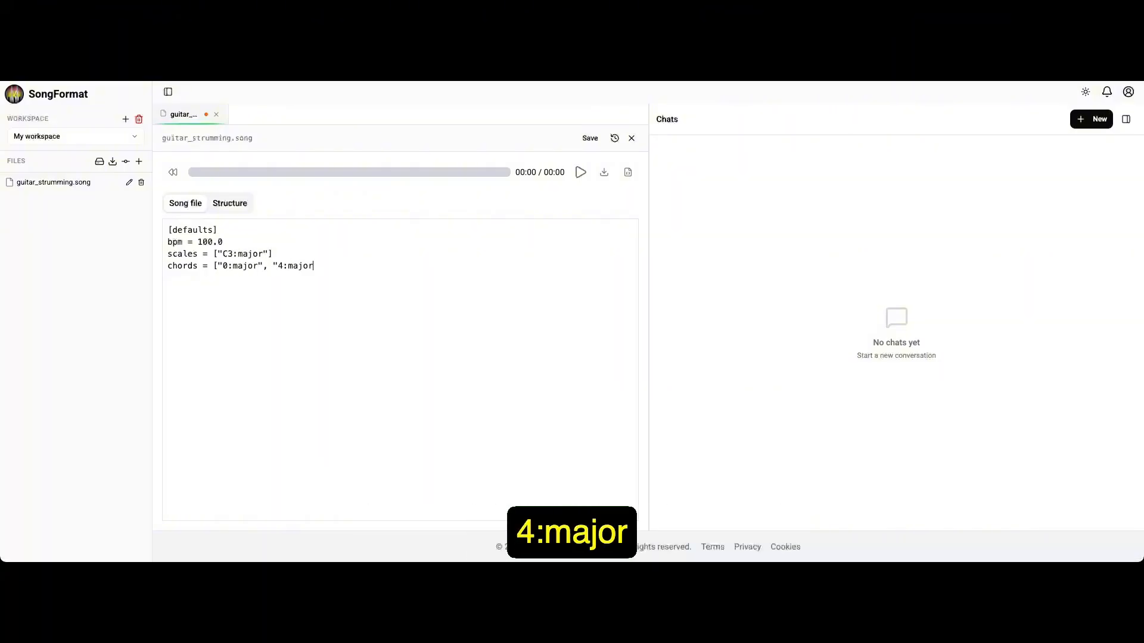
type("\", \"6:")
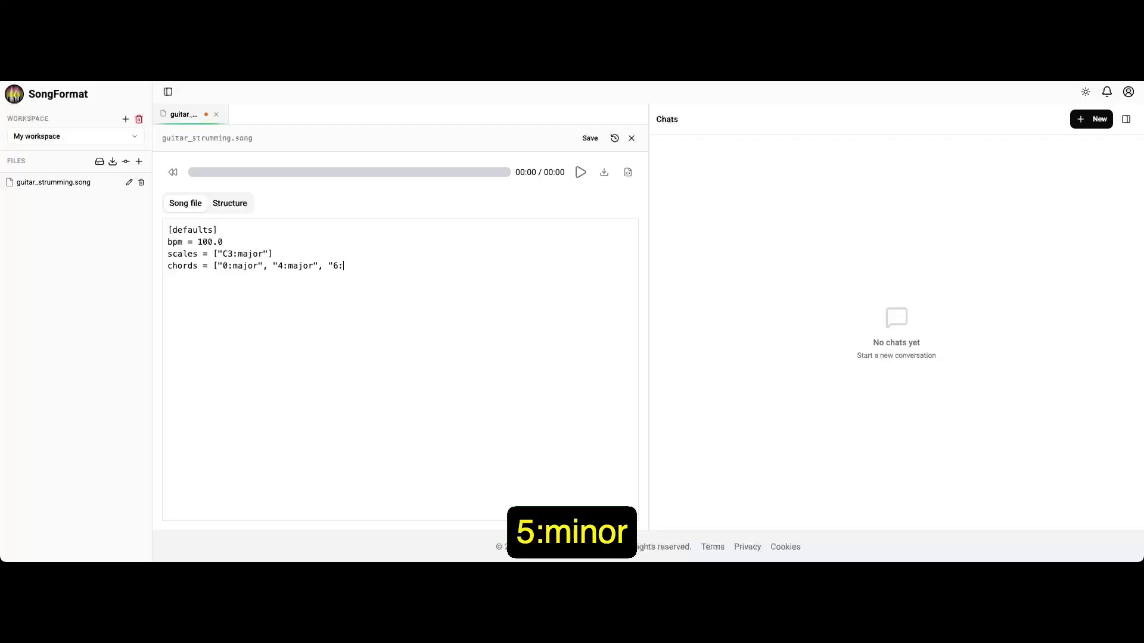
key("BackSpace")
key("BackSpace")
type("5:minor\", \"3:major")
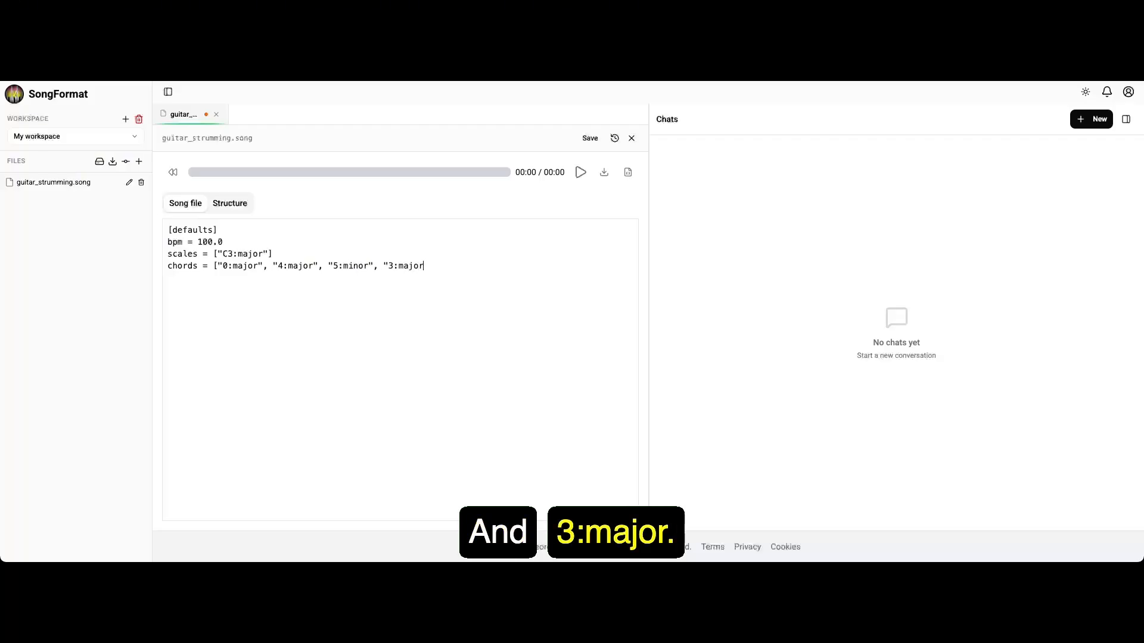
type("\"]")
Step: Highlight each of the four chord entries in the chords line, one after another, to review the progression
left_click(273, 253)
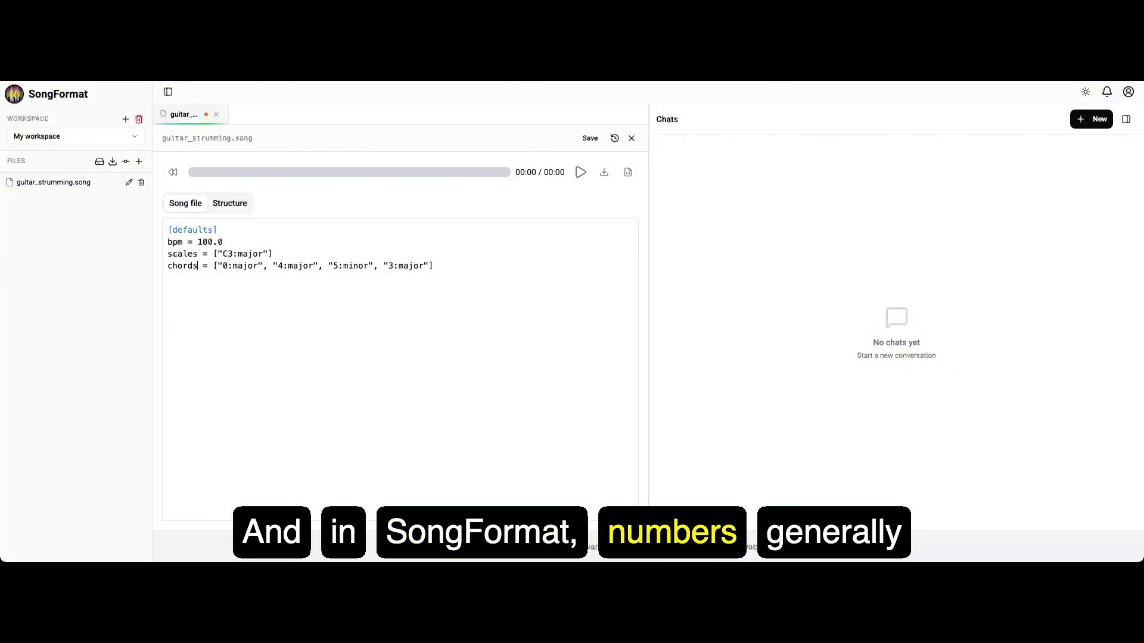
left_click(223, 265)
key("shift+Right")
key("shift+Right")
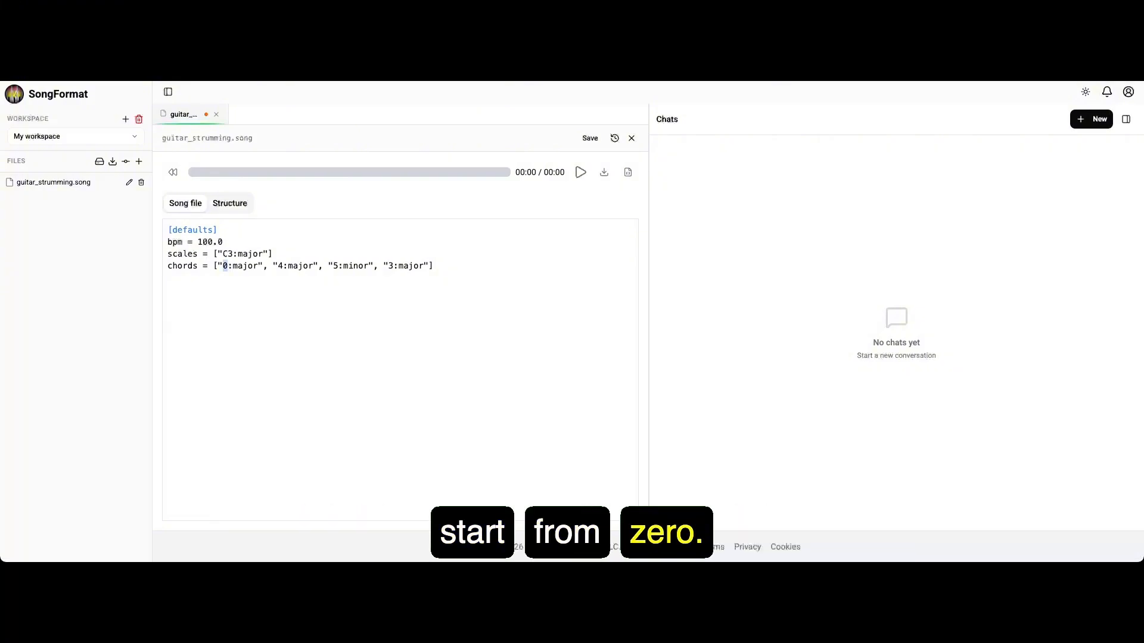
key("shift+Right")
key("shift+Right")
key("shift+Right")
key("shift+Right")
key("shift+Right")
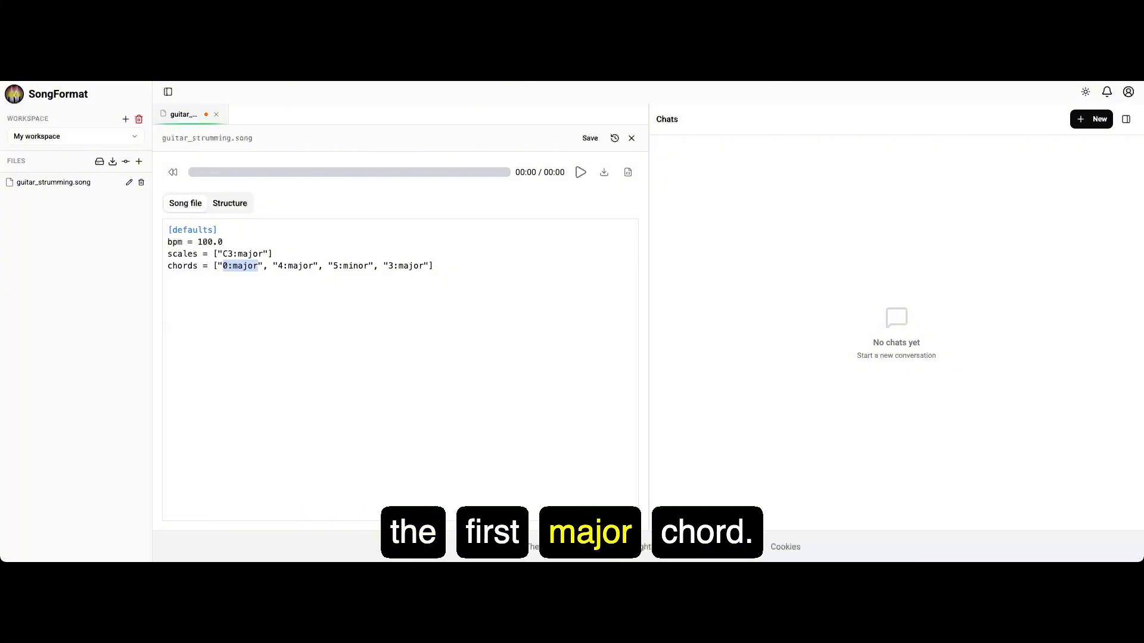
key("Right")
key("Right")
key("Right")
key("Right")
key("Right")
key("shift+Right")
key("shift+Right")
key("shift+Right")
key("shift+Right")
key("shift+Right")
key("shift+Right")
key("shift+Right")
key("Right")
key("Right")
key("Right")
key("Right")
key("Right")
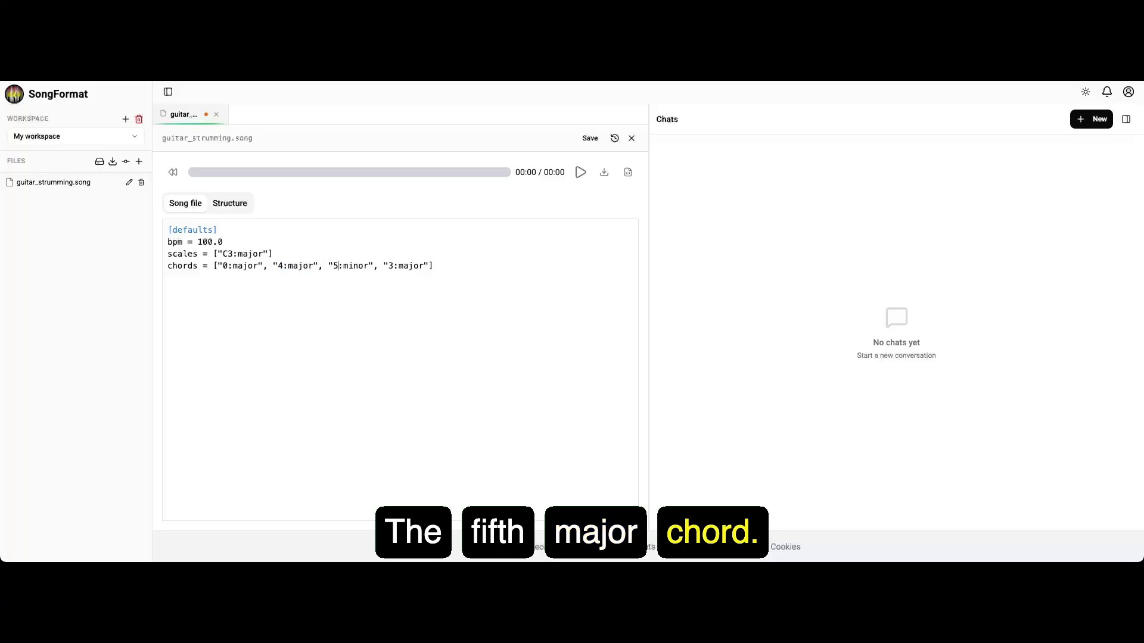
key("shift+Right")
key("shift+Right")
key("shift+Right")
key("shift+Right")
key("shift+Right")
key("shift+Right")
key("shift+Right")
key("Right")
key("Right")
key("Right")
key("Right")
key("Right")
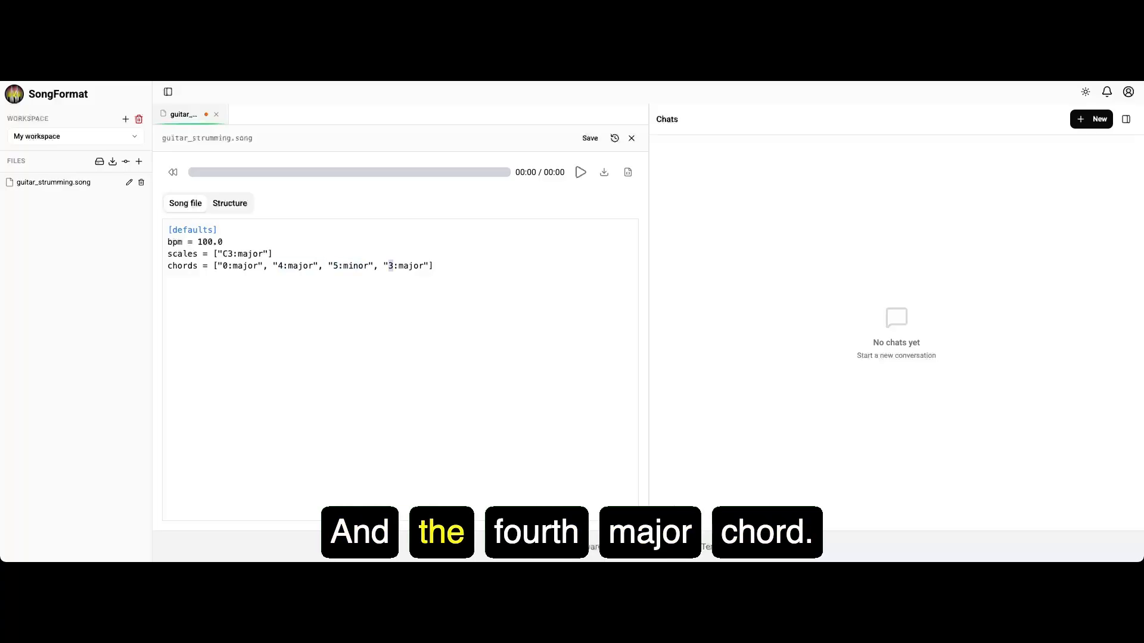
key("shift+Right")
key("shift+Right")
key("shift+Right")
key("shift+Right")
key("shift+Right")
key("shift+Right")
key("shift+Right")
key("Right")
key("Right")
key("Right")
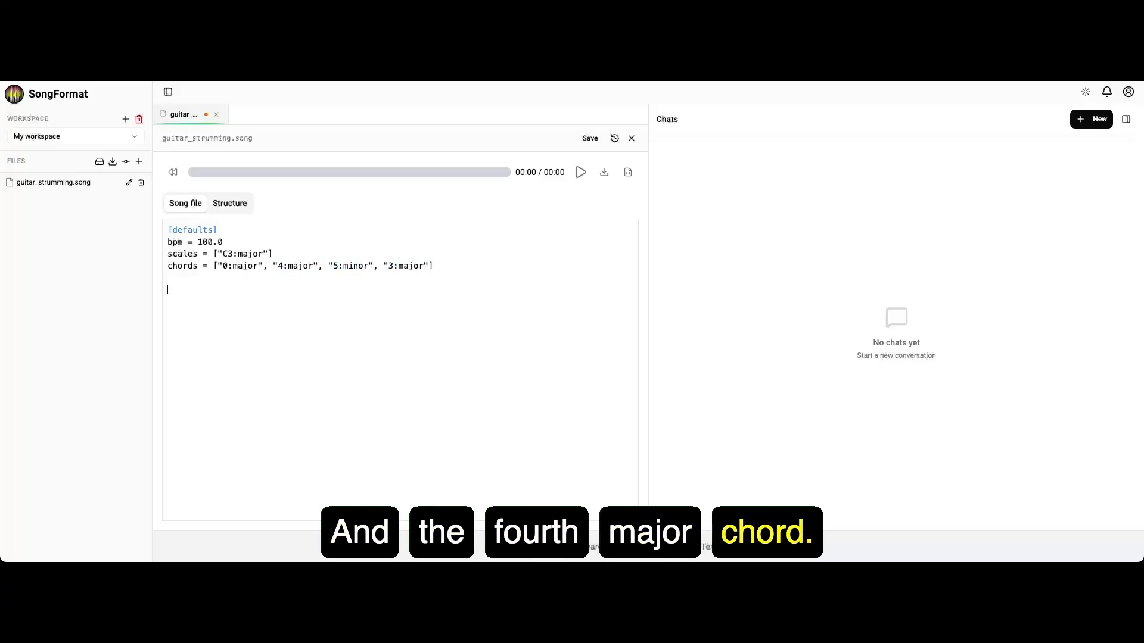
Step: Add an [instruments] section below the defaults with guitar = { sample = "guitar-acoustic", reverb = "room" }
key("Return")
type("[instruments]")
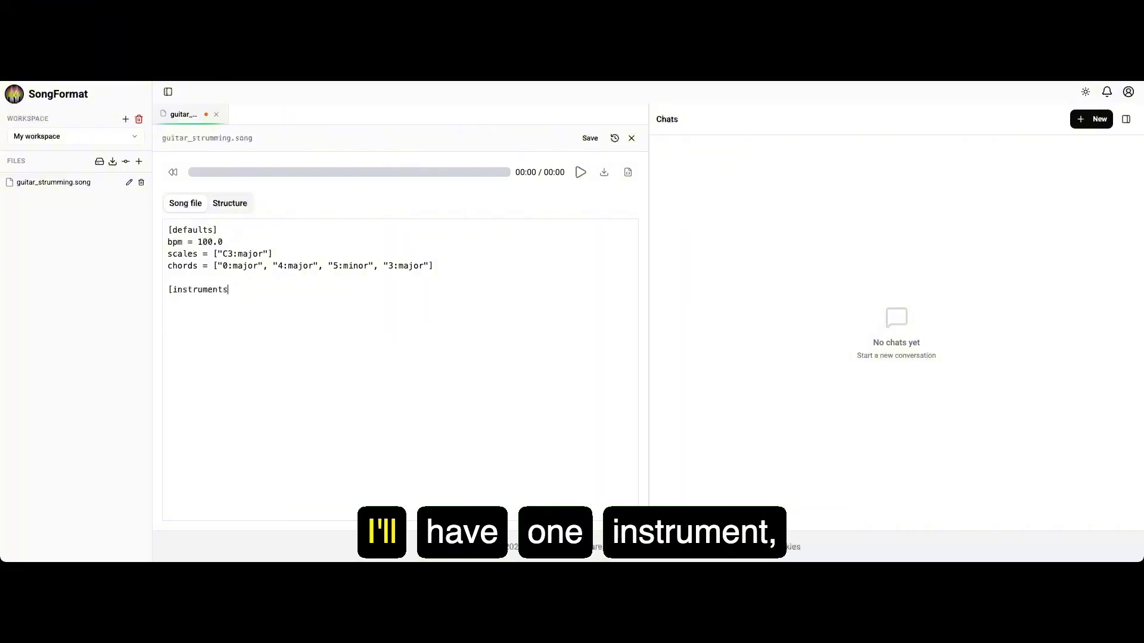
key("Return")
type("gui")
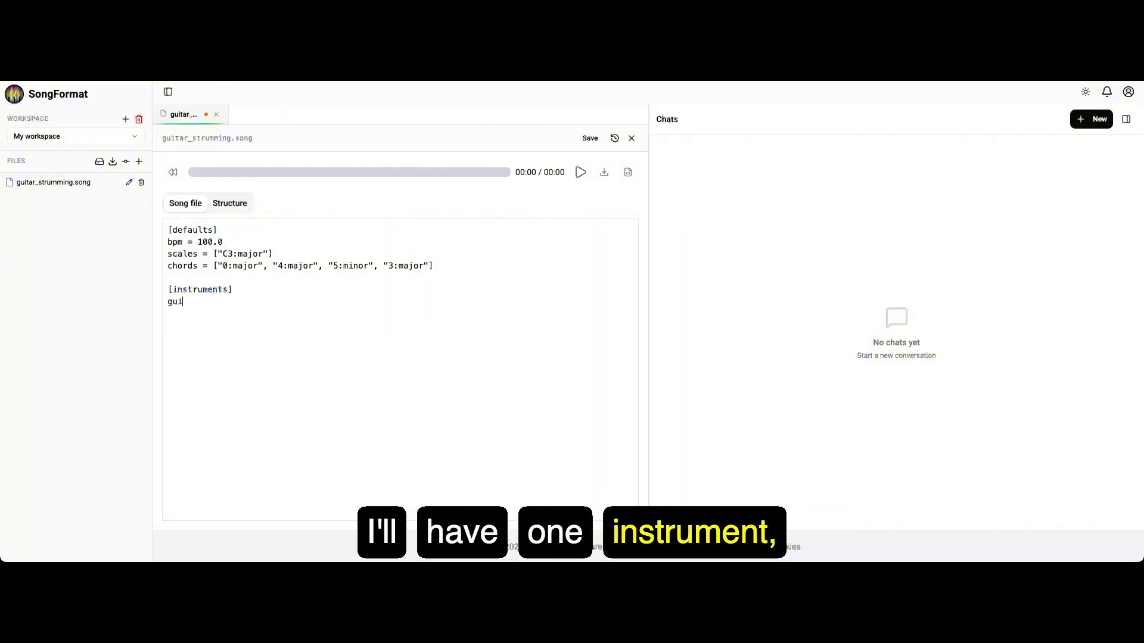
type("tr = ")
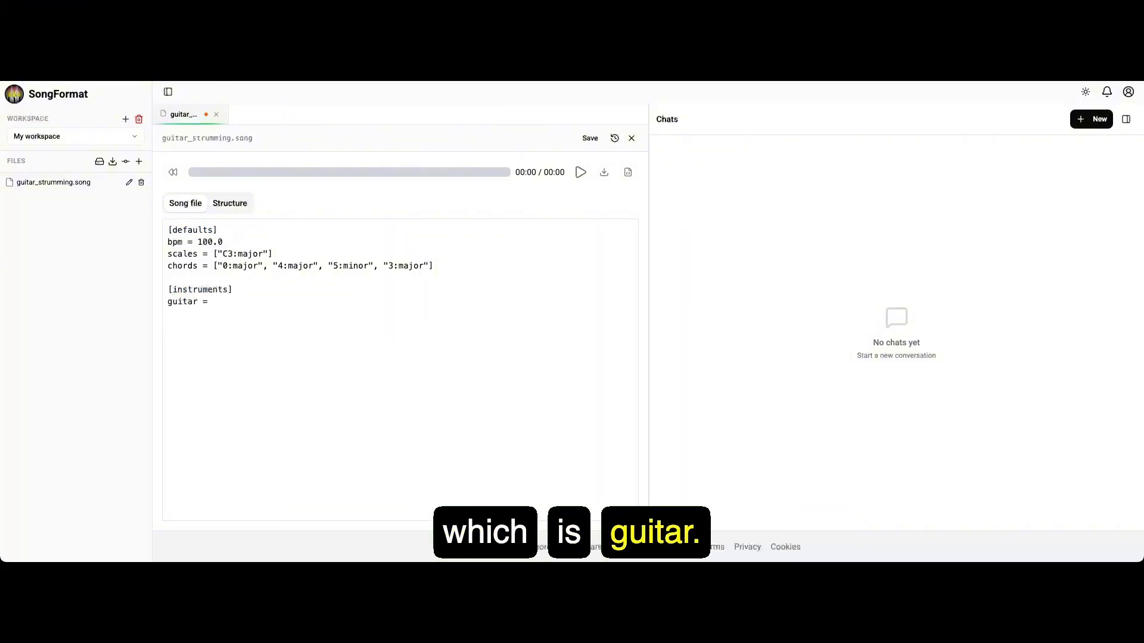
type("{ sample = ")
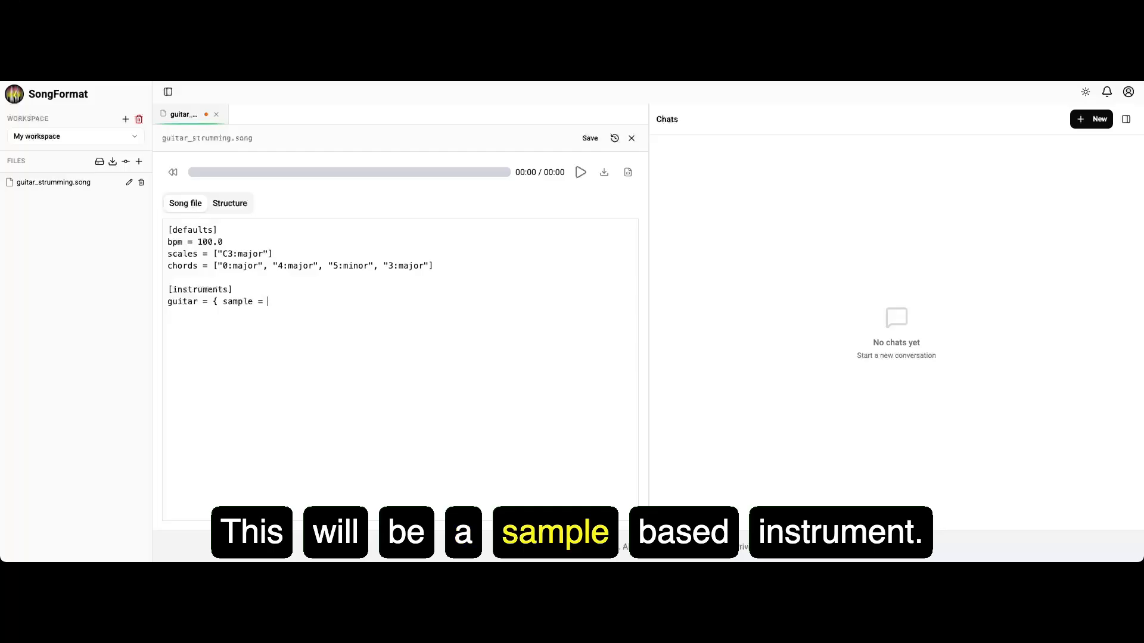
type("\"guitar")
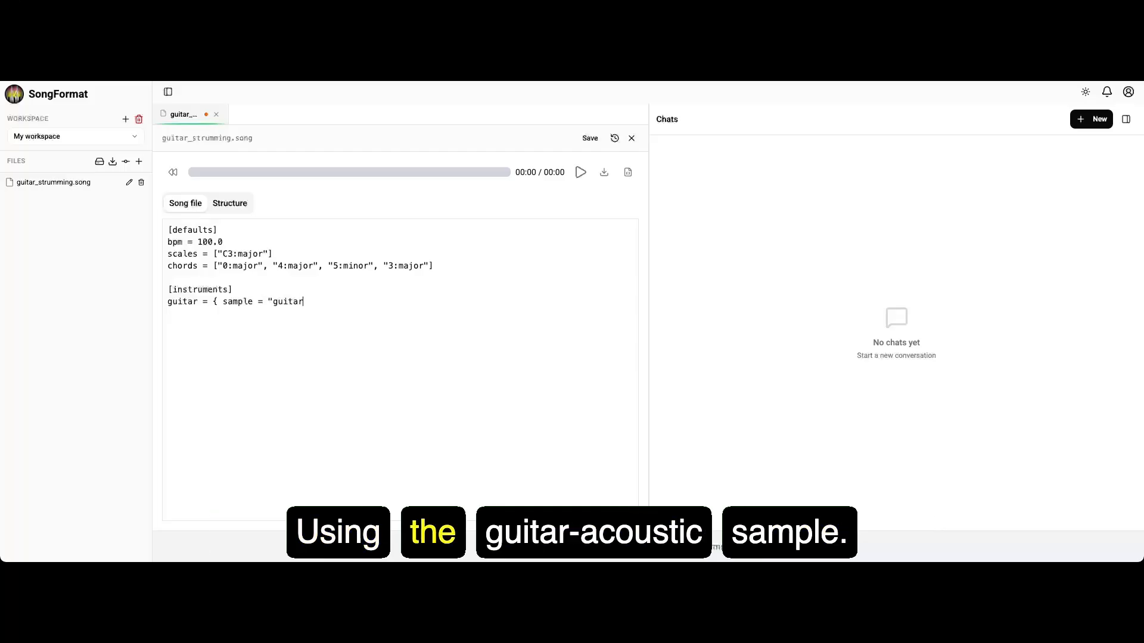
type("-acoustic\"")
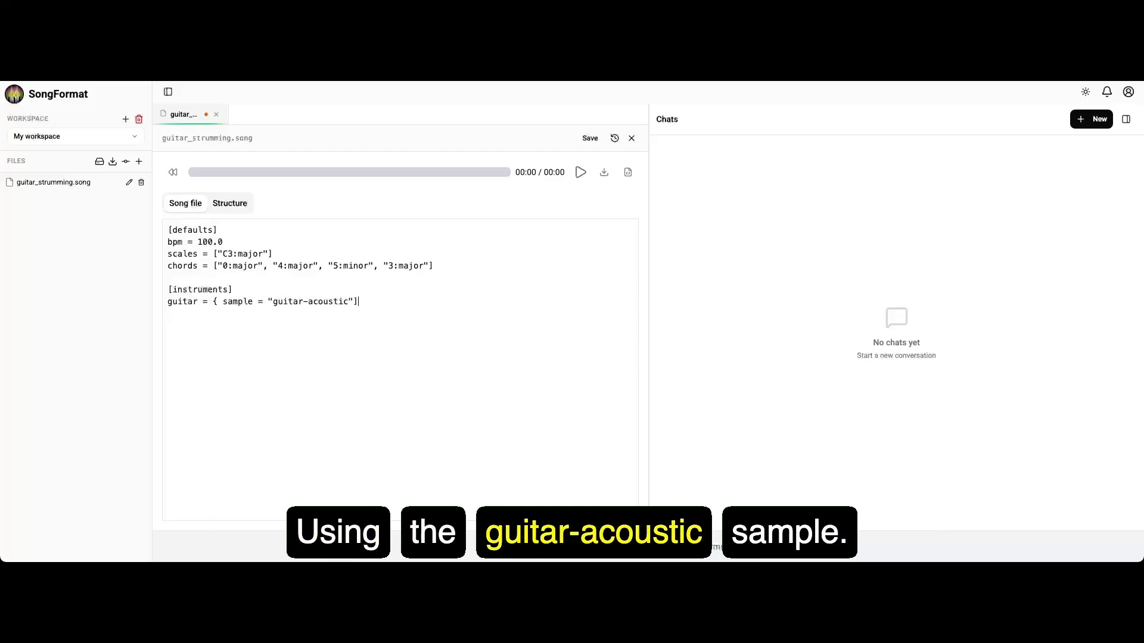
type(", ")
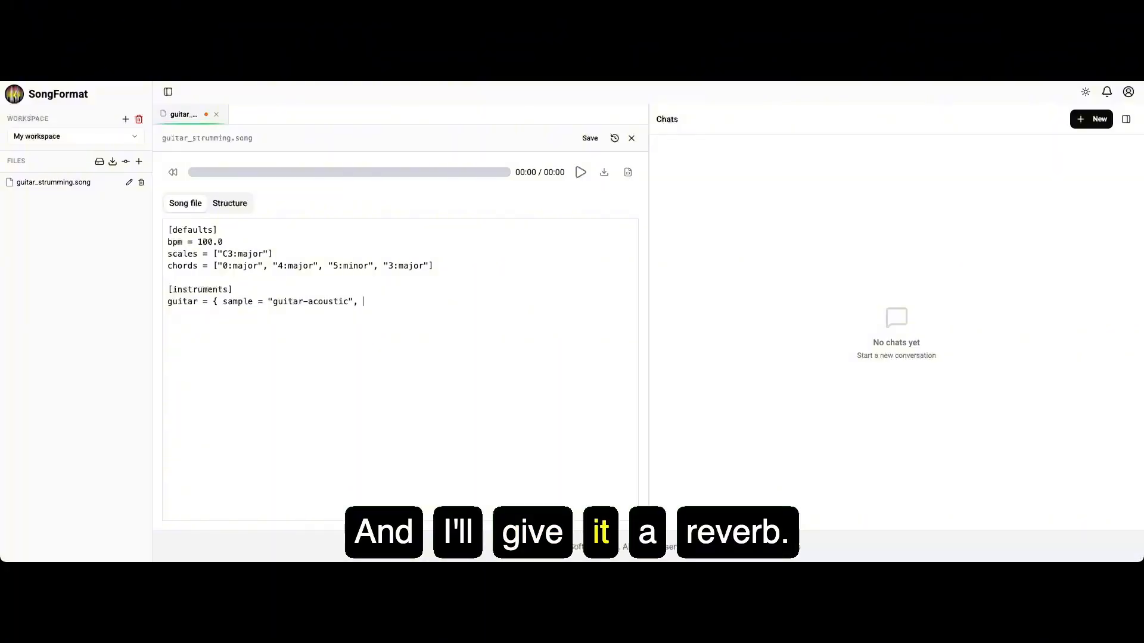
type("\"reverb = \"room\"")
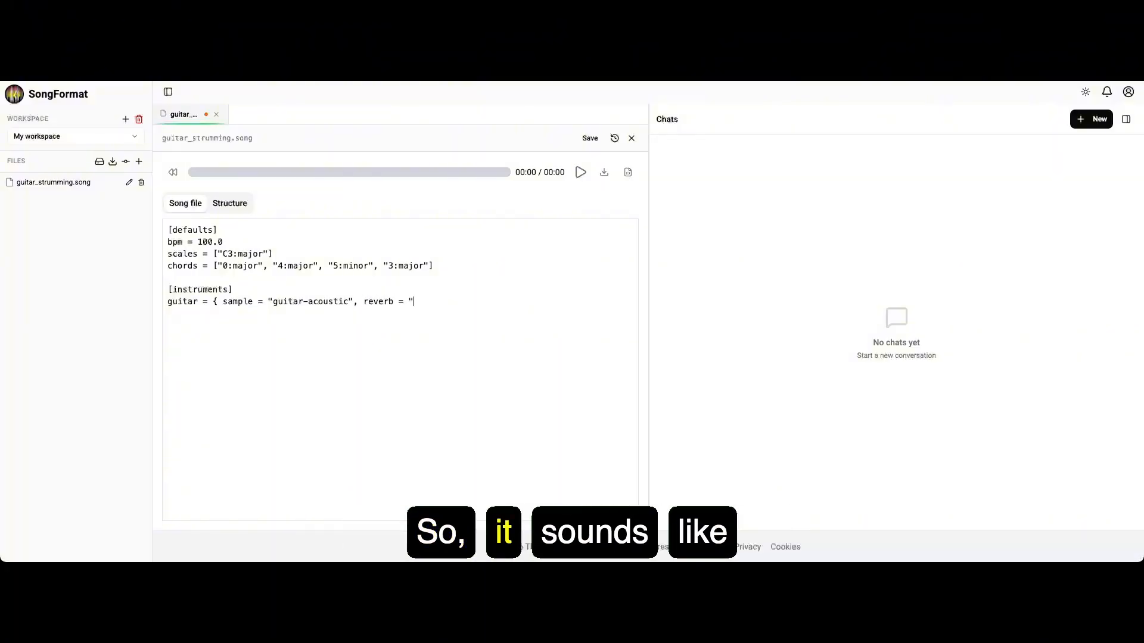
type(" }")
Step: Add a [[sections]] block after the instruments with the line name = "strumming"
key("Return")
key("Return")
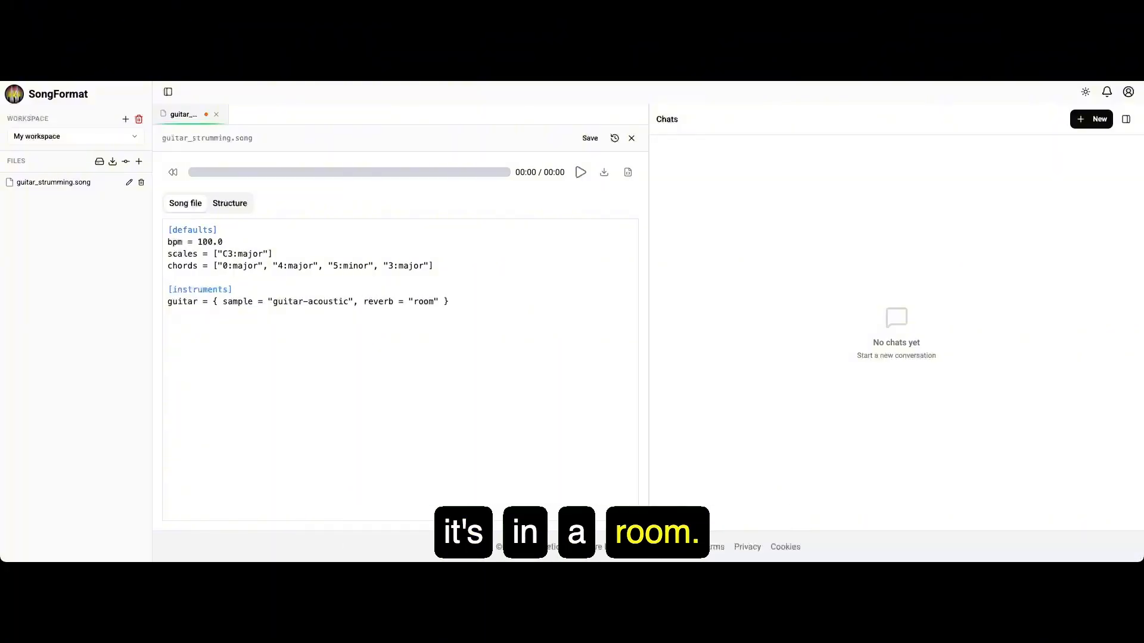
type("[[")
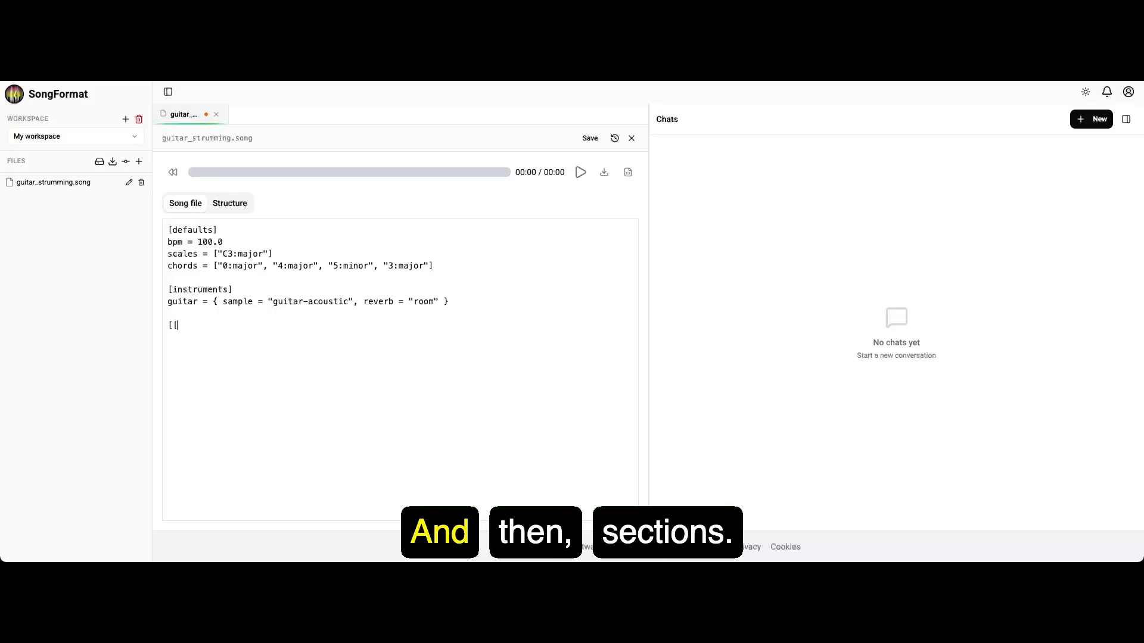
type("sections]]")
key("Return")
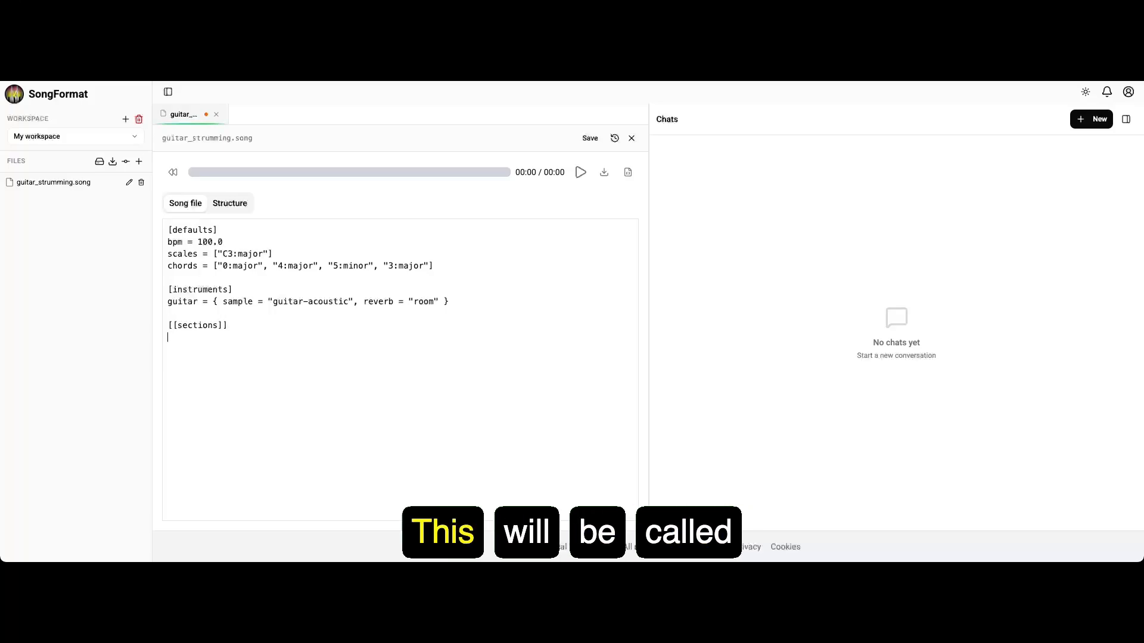
type("name = \"stru")
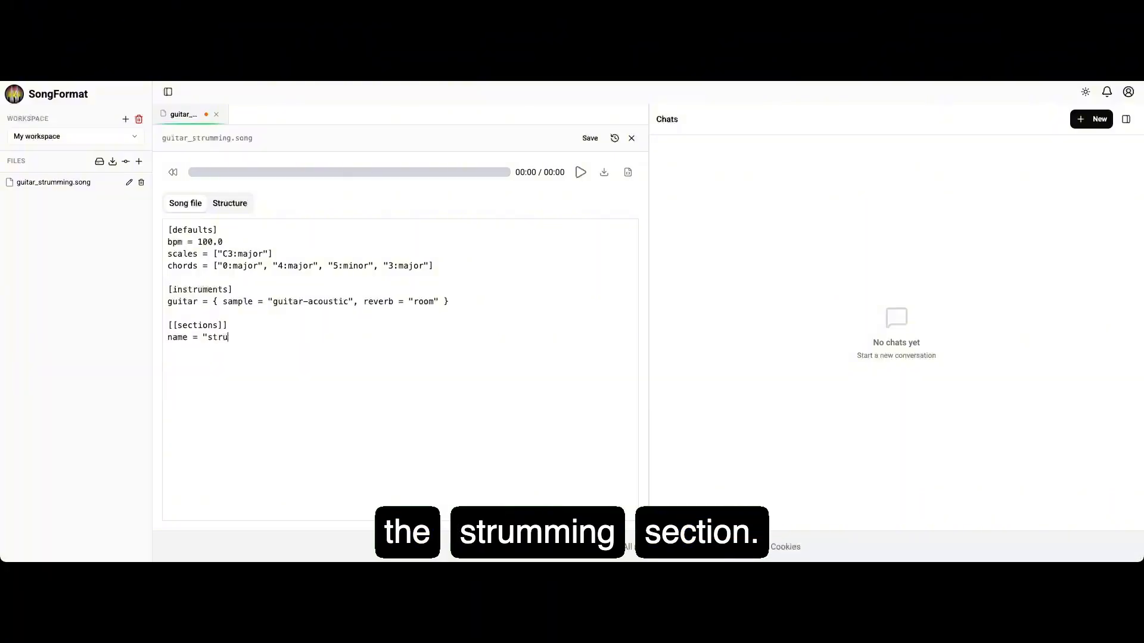
type("mming\" ")
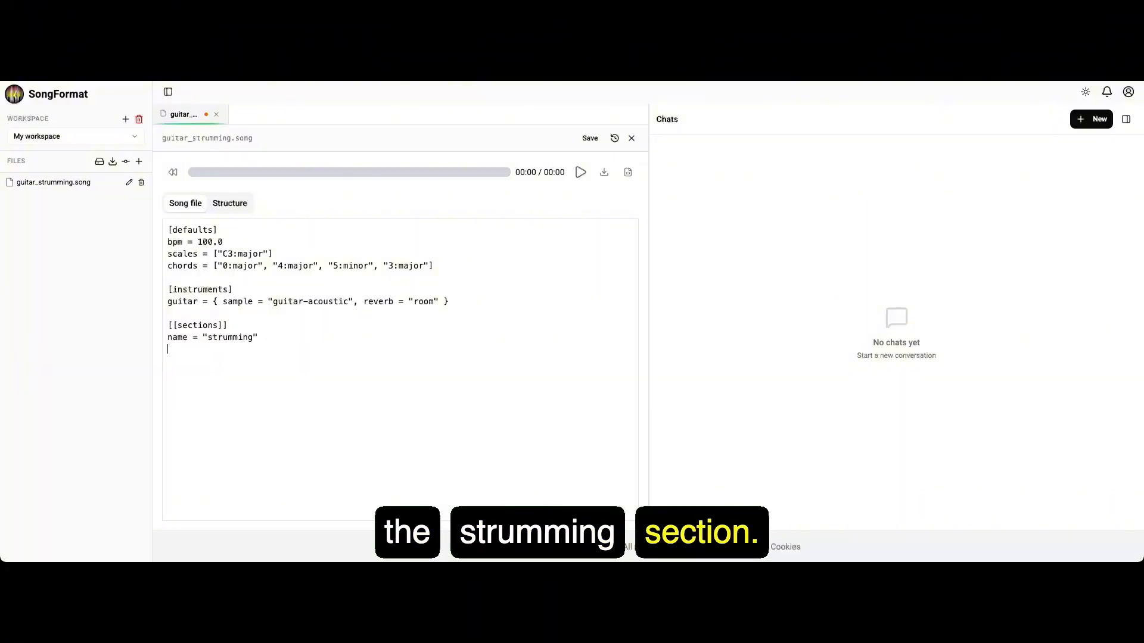
Step: Add a tracks = [ ] list to the strumming section containing an empty multi-line track string enclosed in triple quotation marks
type("tracks = [")
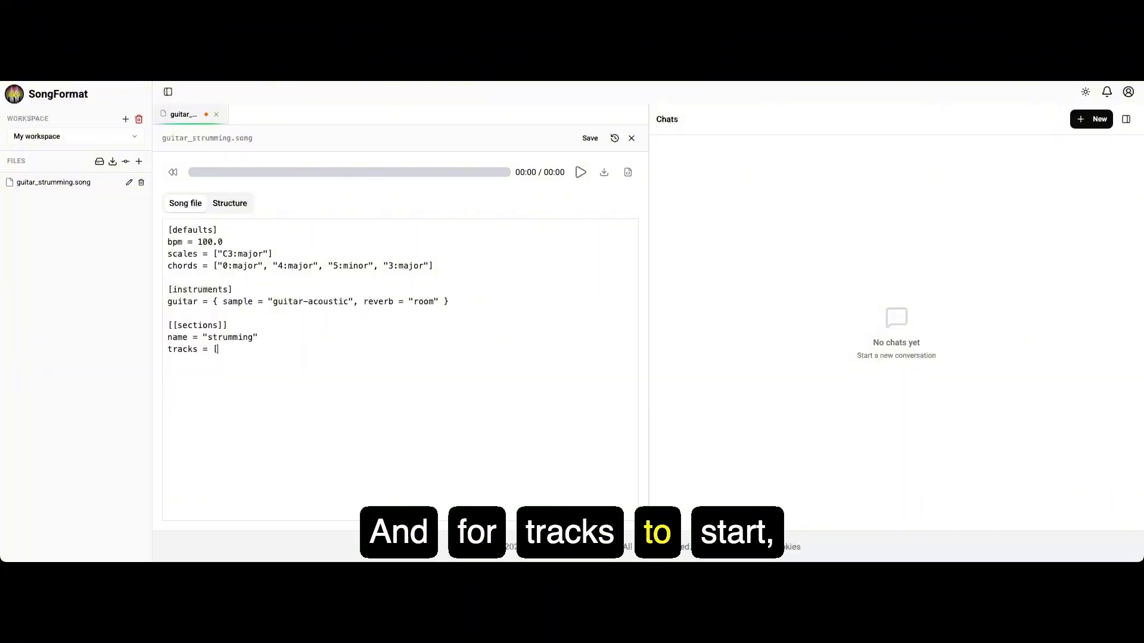
key("Return")
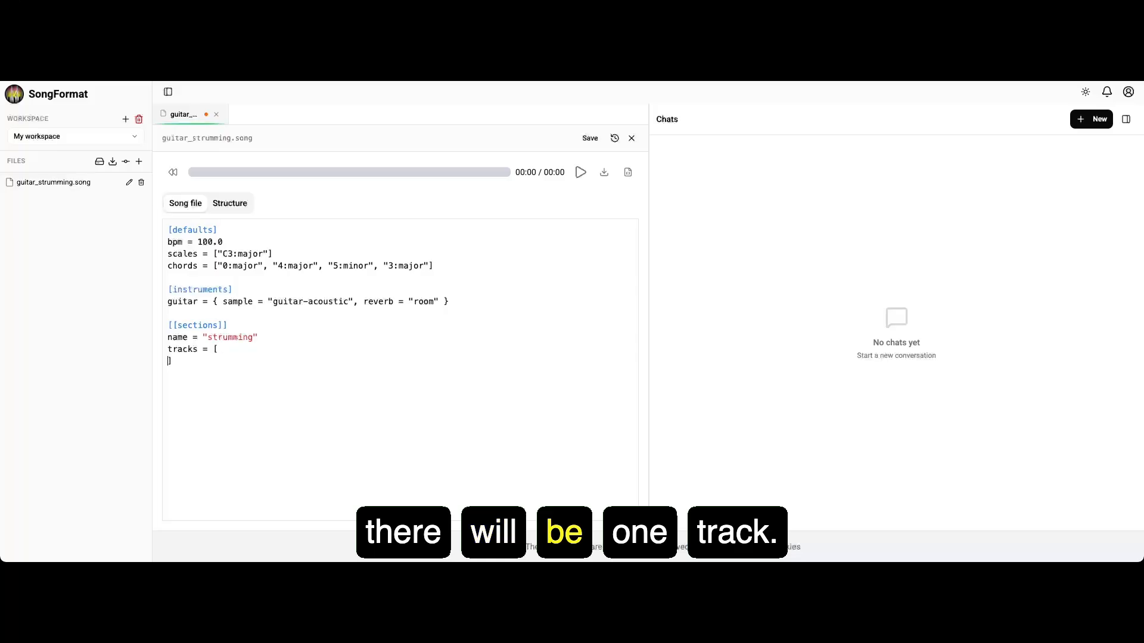
key("Return")
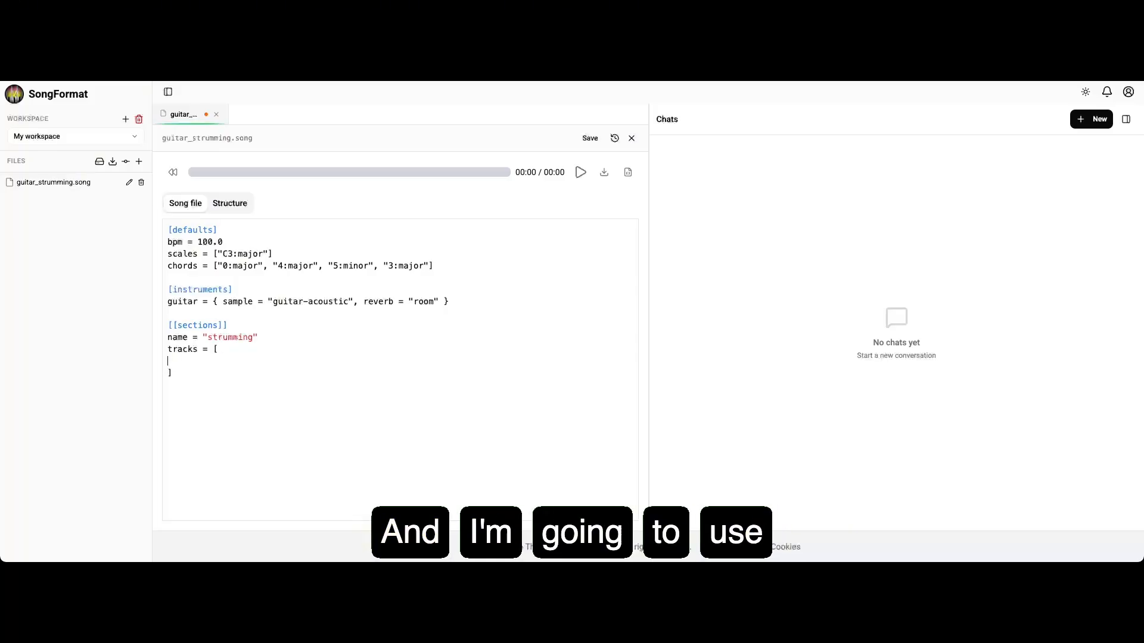
type("\"\"\"")
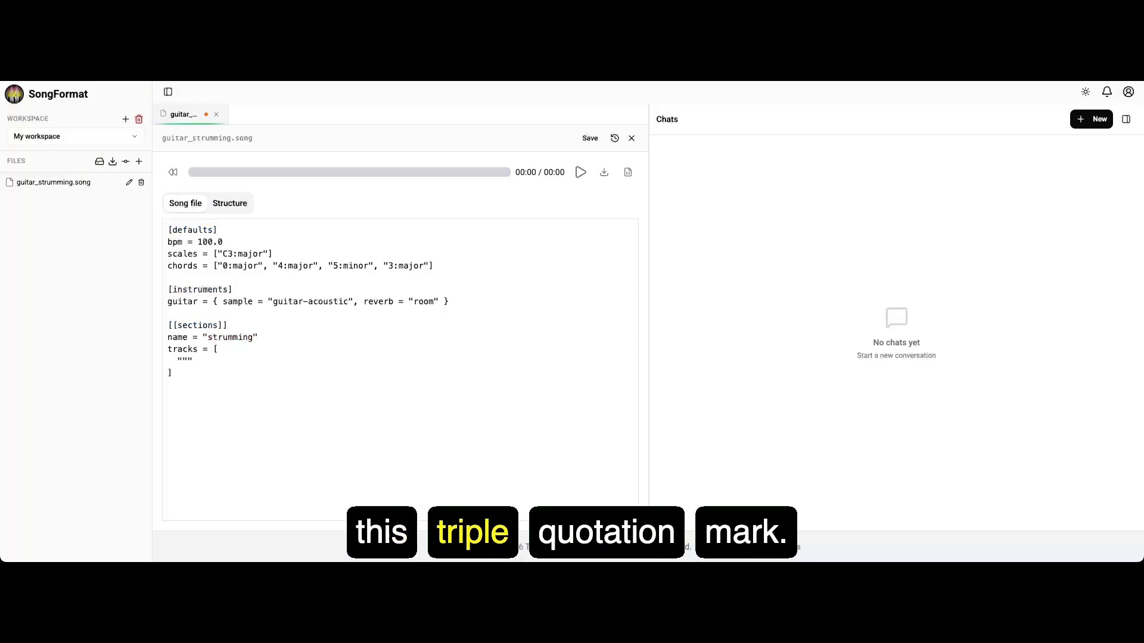
key("Return")
type("\"\"\"")
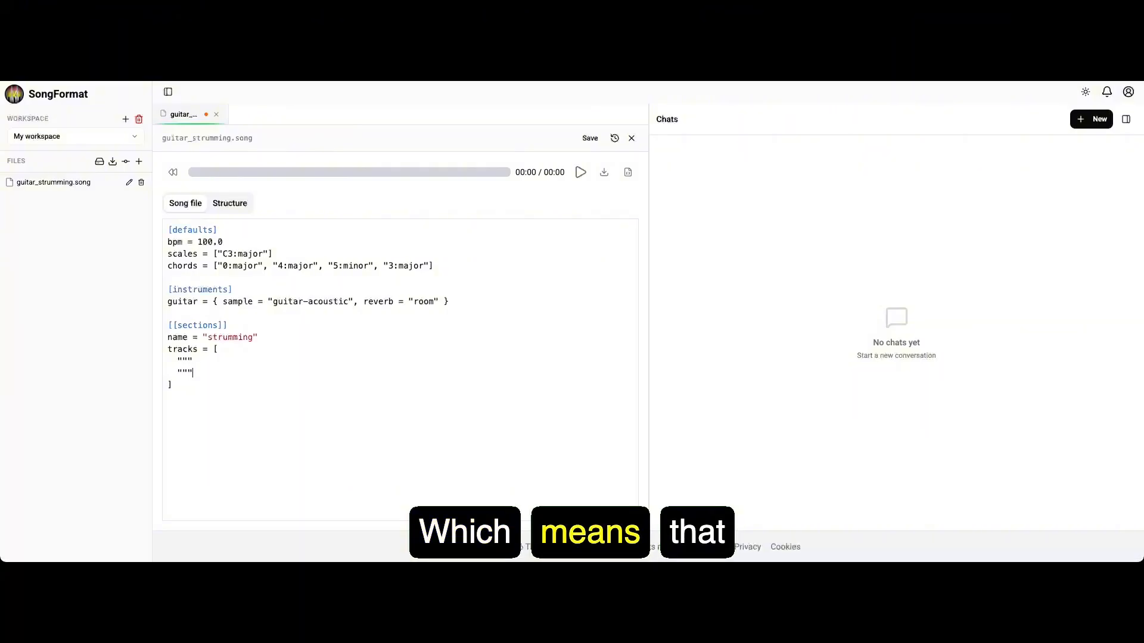
key("Return")
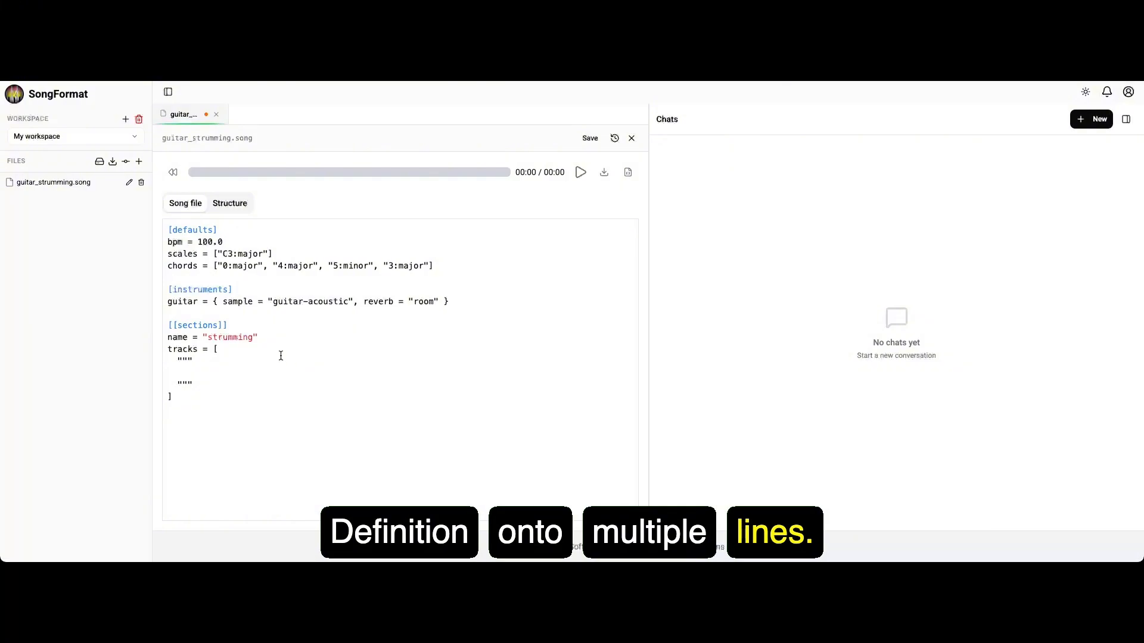
Step: Start the track string with guitar: and put [scale:0] on the line below it
key("Up")
type("guit")
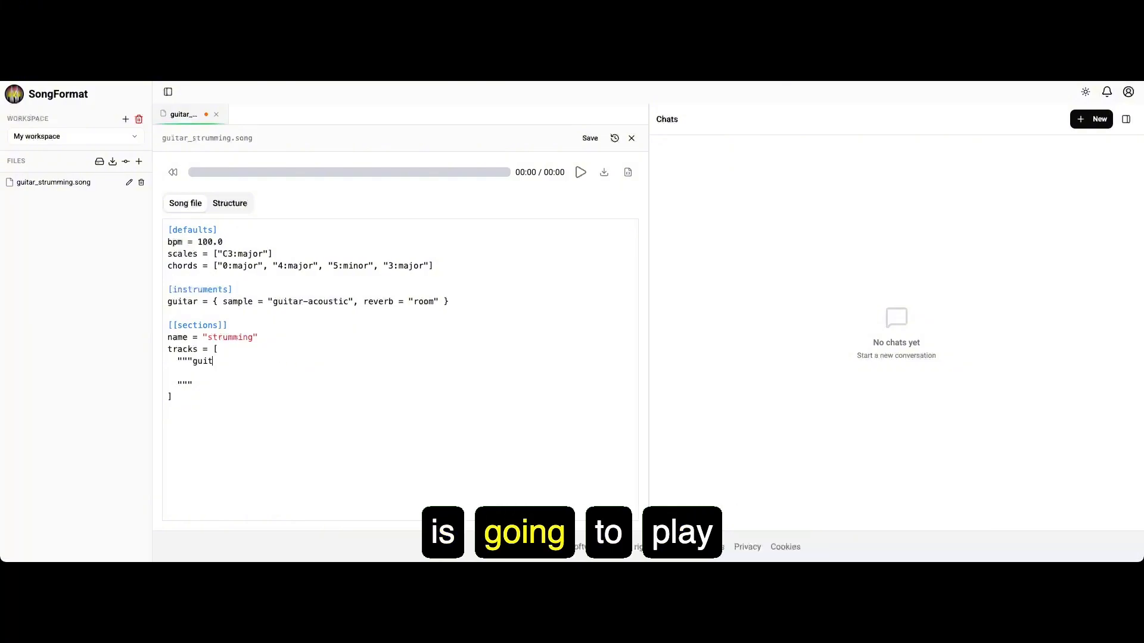
type("ar:")
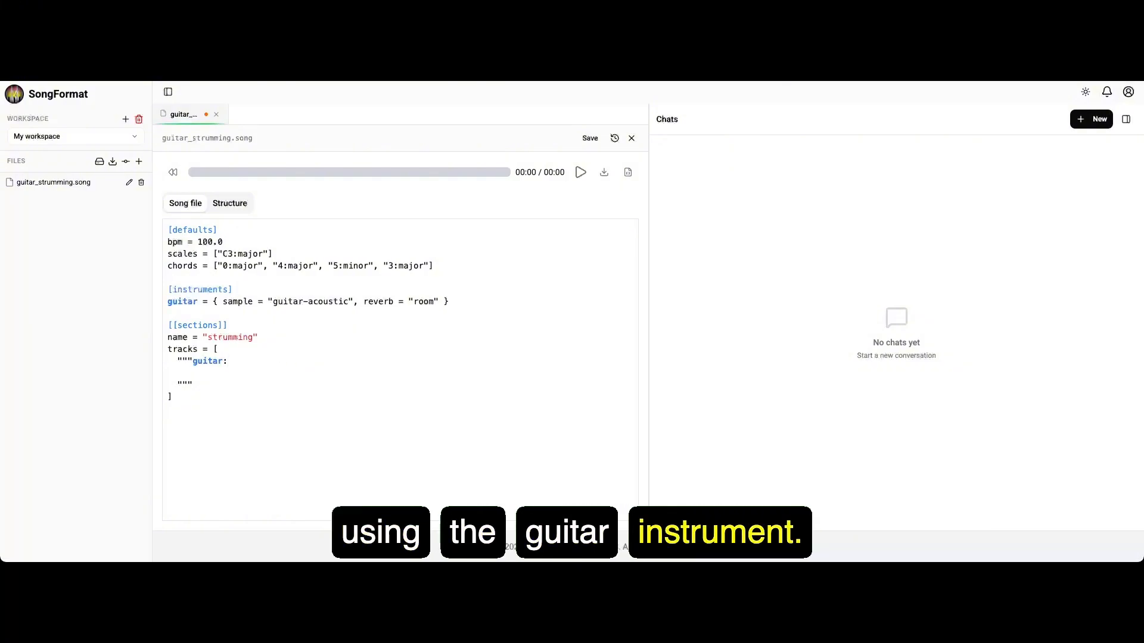
key("Down")
type("[")
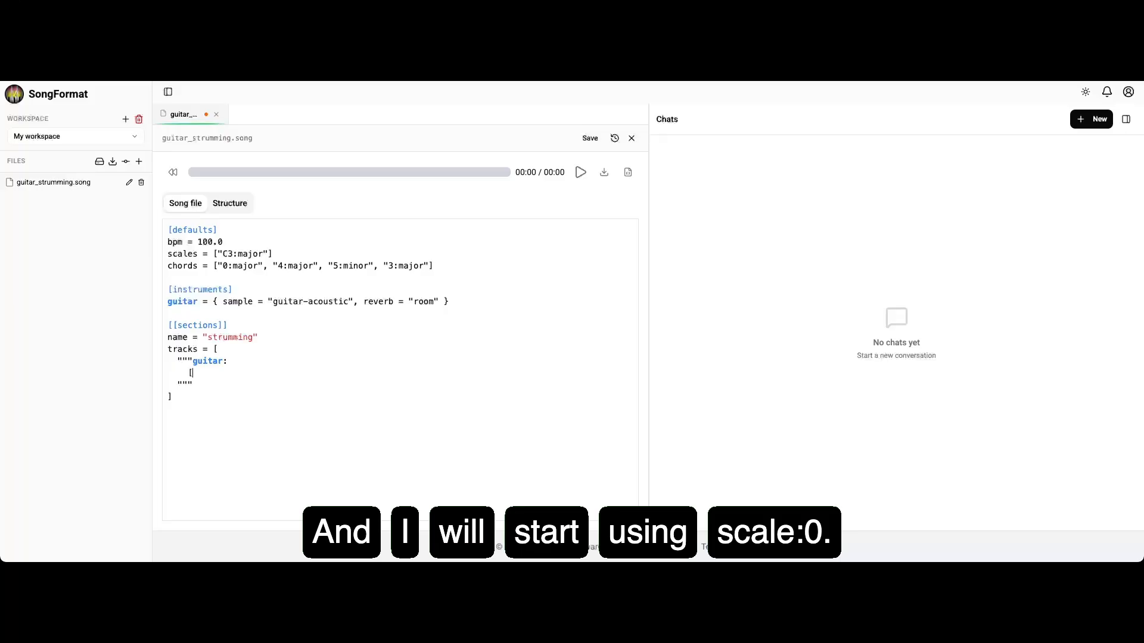
type("scale:0")
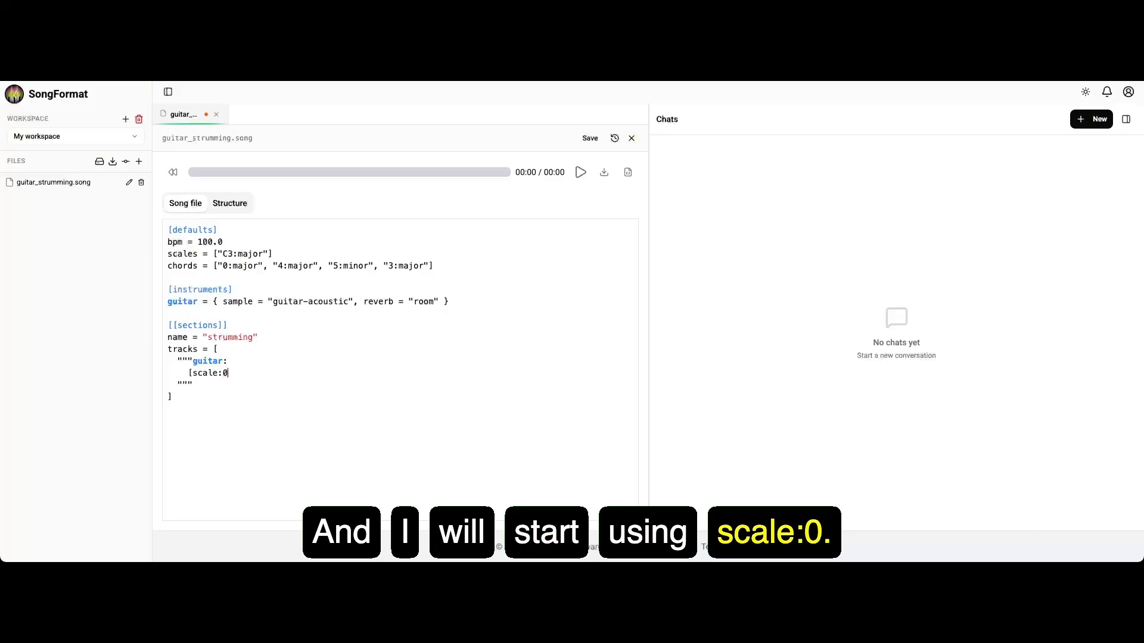
type("]")
Step: Add the line [chord:0] 0 0 0 0 0 0 0 0 below [scale:0] in the guitar track
key("Return")
type("[")
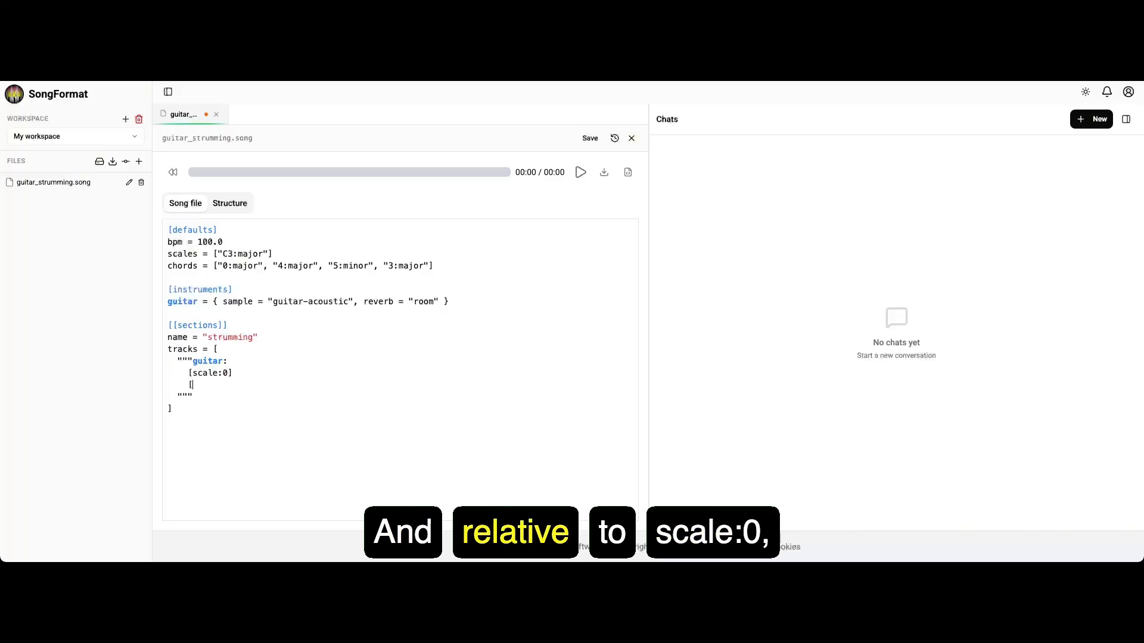
type("chord:")
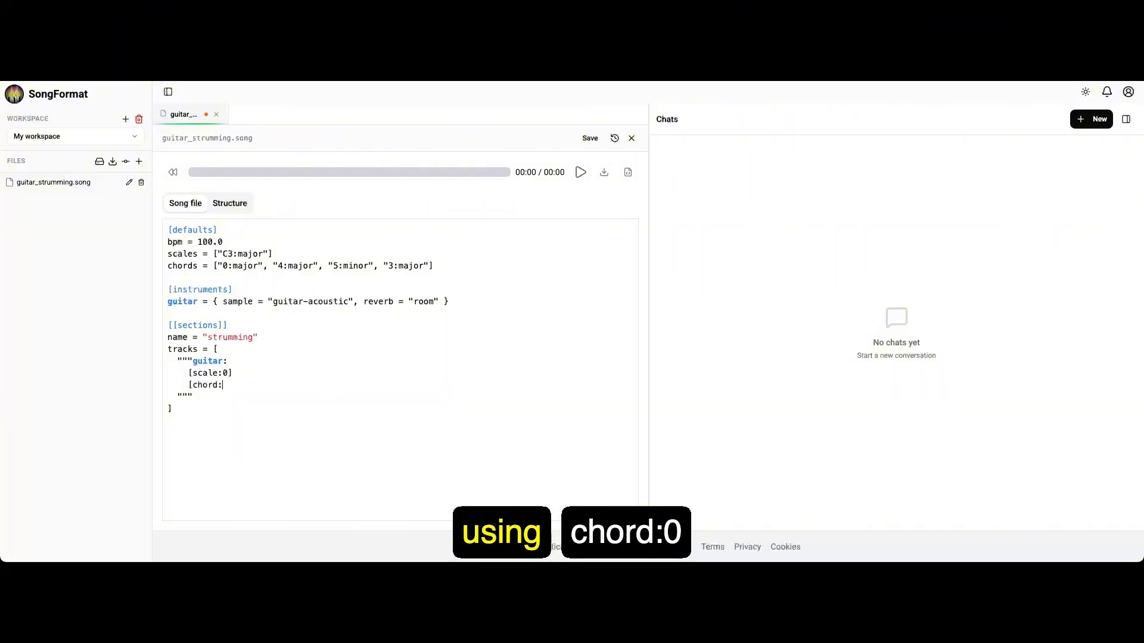
type("0] ")
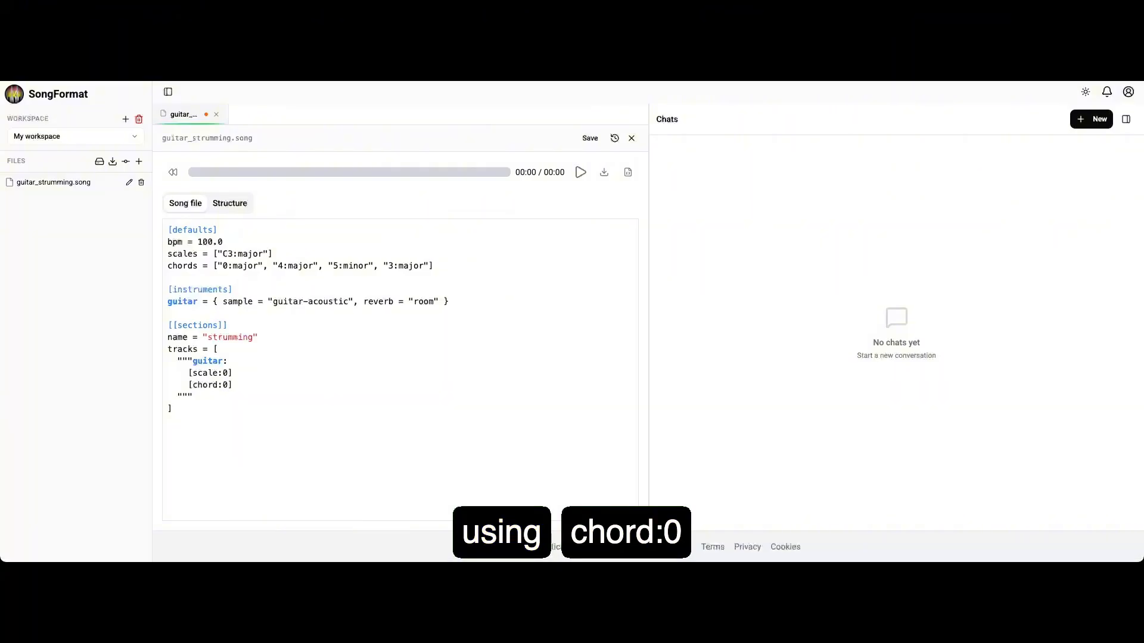
type("0 0")
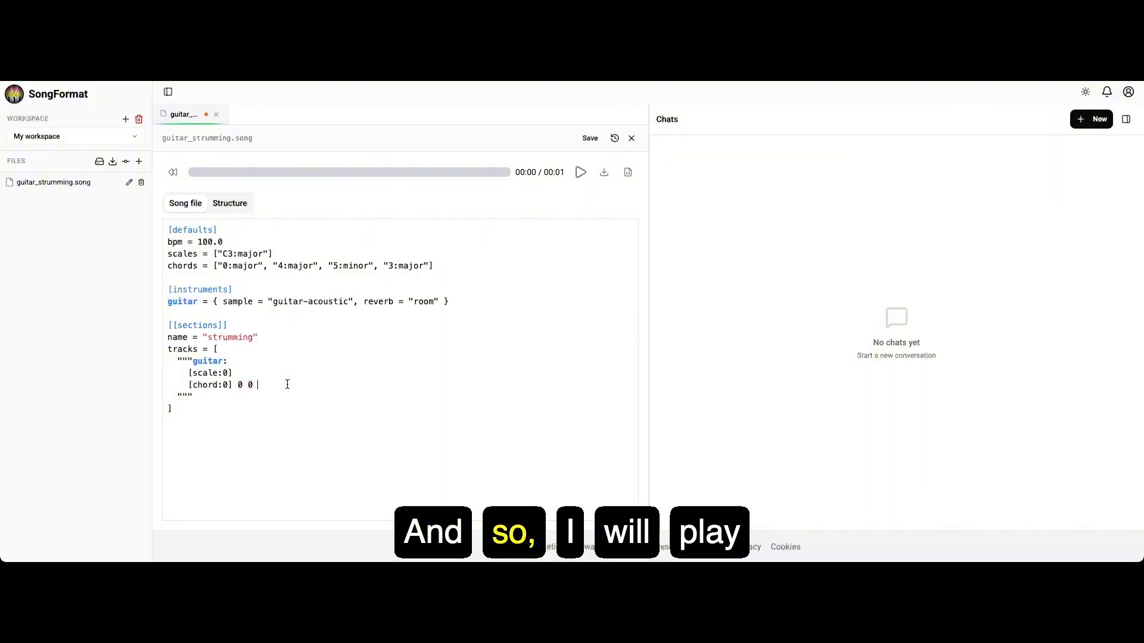
type("0 ")
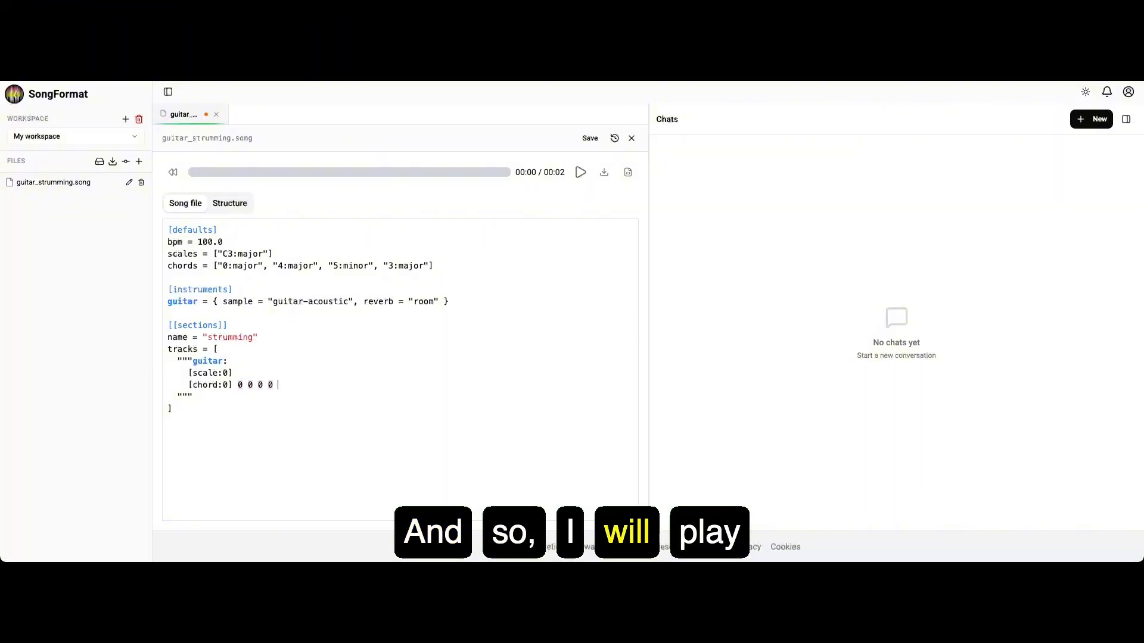
type("0 0 0 0")
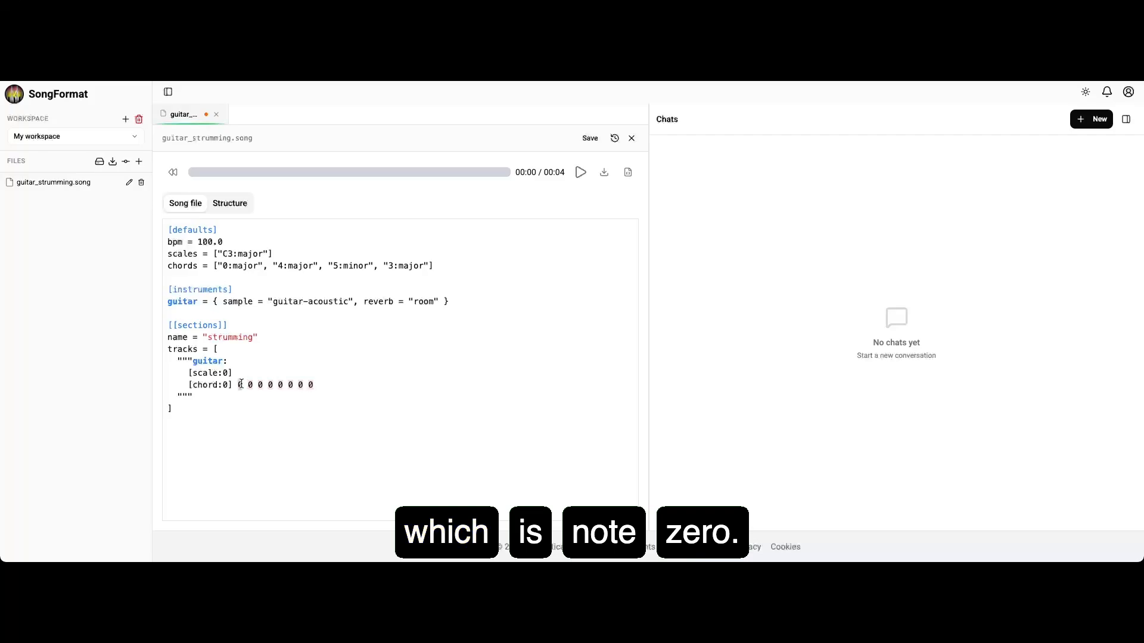
Step: Highlight the eight zeros in the [chord:0] line and play the song to hear them
left_click_drag(241, 384, 314, 384)
left_click(287, 382)
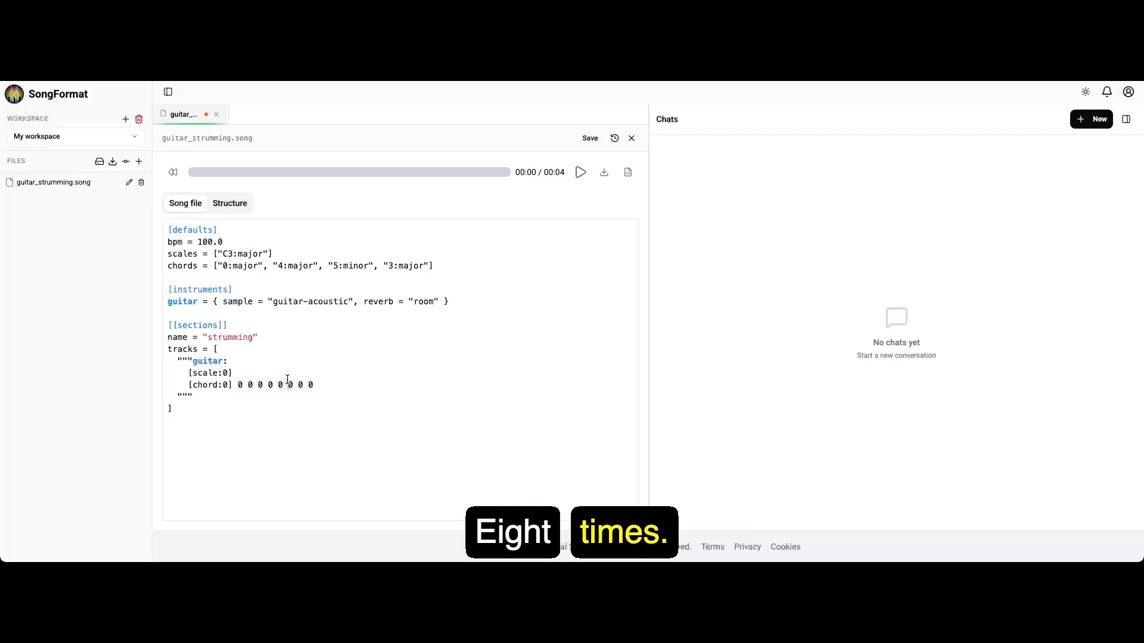
left_click(579, 172)
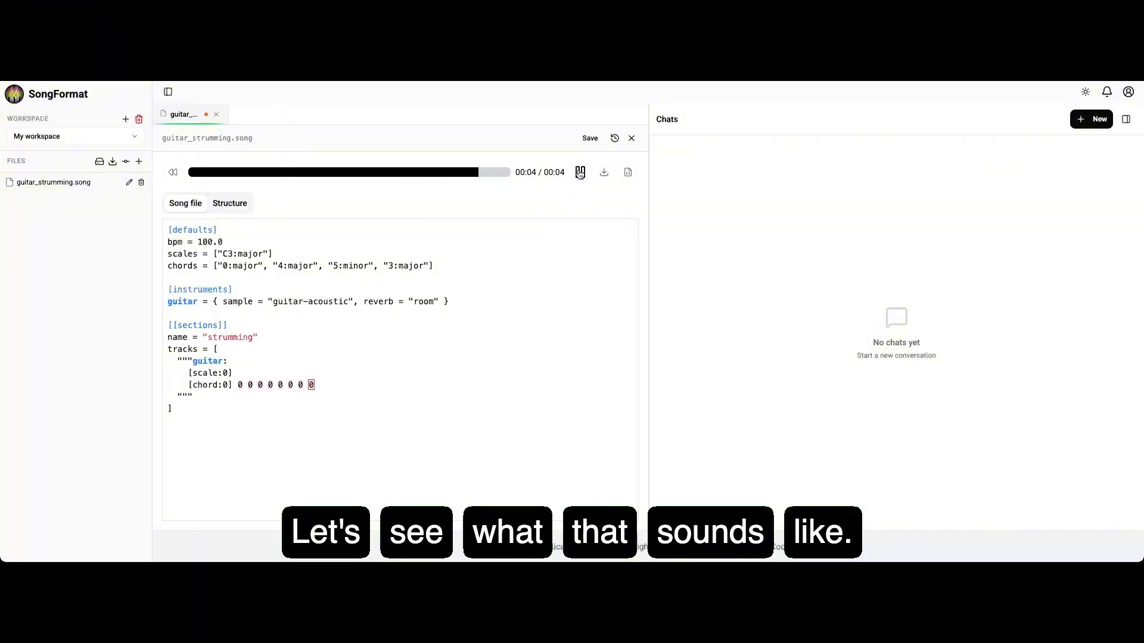
Step: Duplicate the [chord:0] line with its eight notes three times directly below itself
left_click(288, 374)
key("Right")
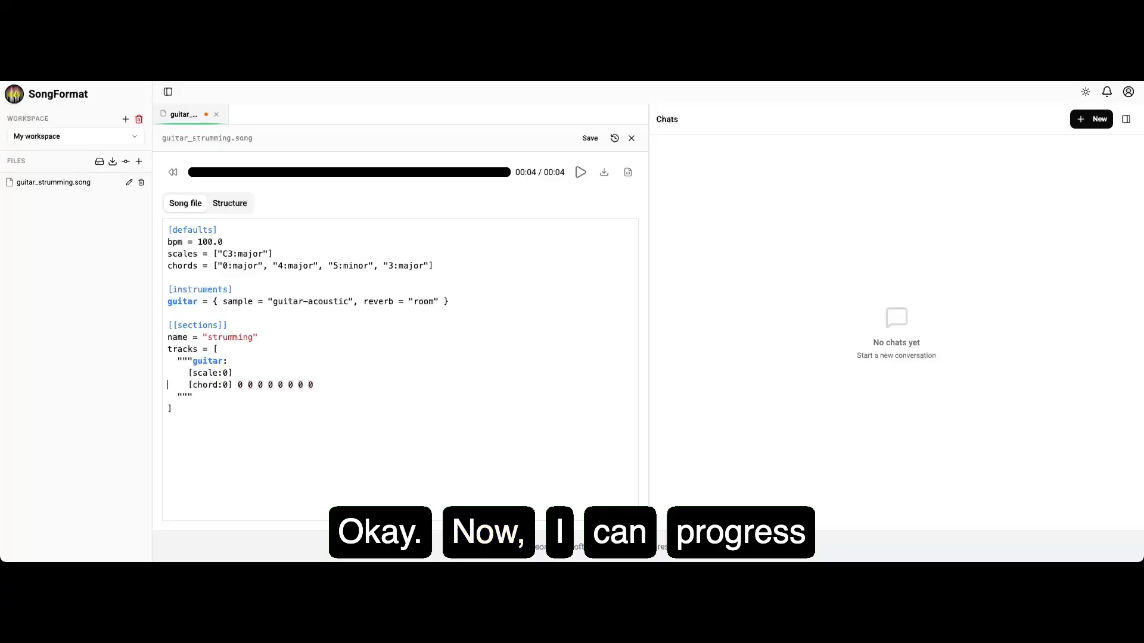
key("shift+Down")
key("super+c")
key("Right")
key("super+v")
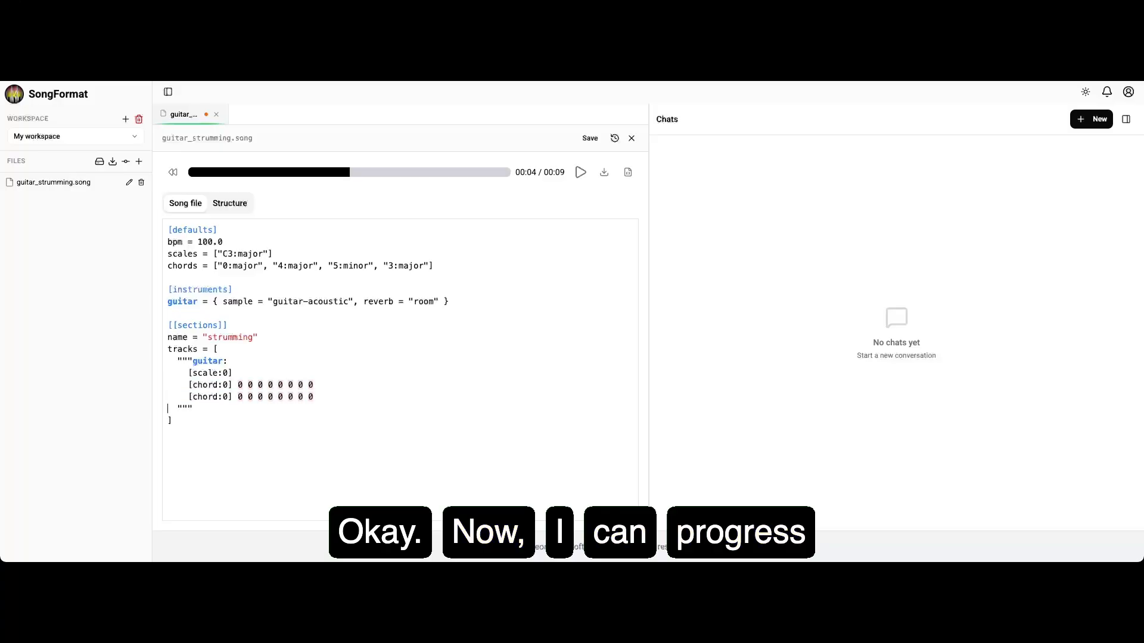
key("super+v")
key("super+v")
Step: Renumber the three copied chord lines as [chord:1], [chord:2] and [chord:3] in order
key("Up")
key("alt+Right")
key("alt+Right")
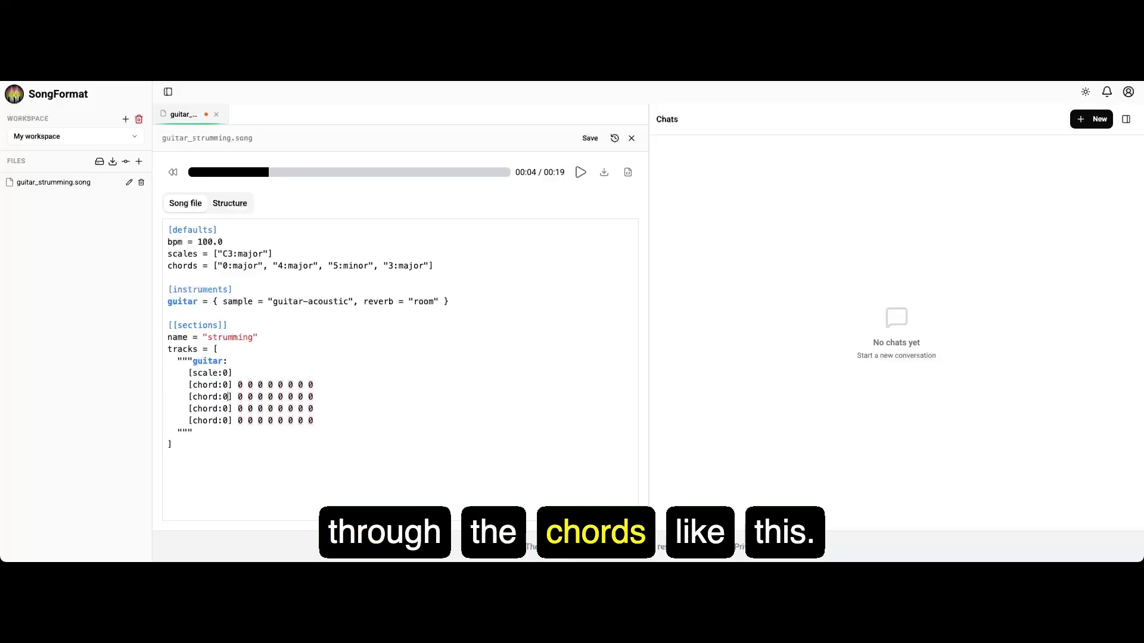
key("BackSpace")
type("1")
key("Down")
key("BackSpace")
type("2")
key("Down")
key("BackSpace")
type("3")
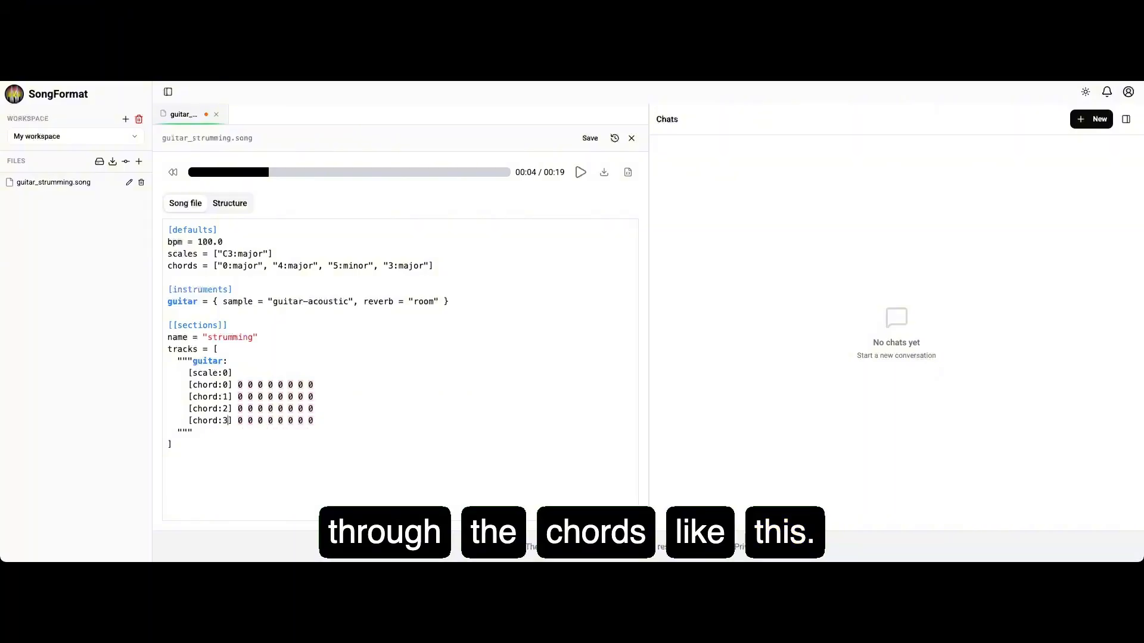
Step: Examine the song's structure view, then return to the song file and play it from the start
left_click(229, 203)
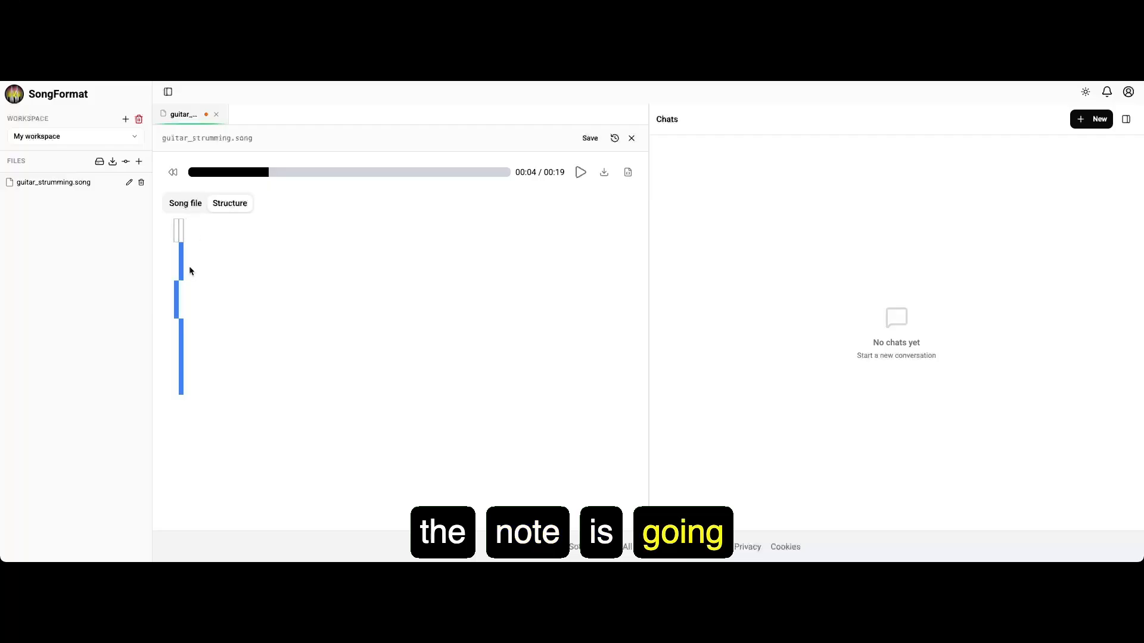
left_click(175, 203)
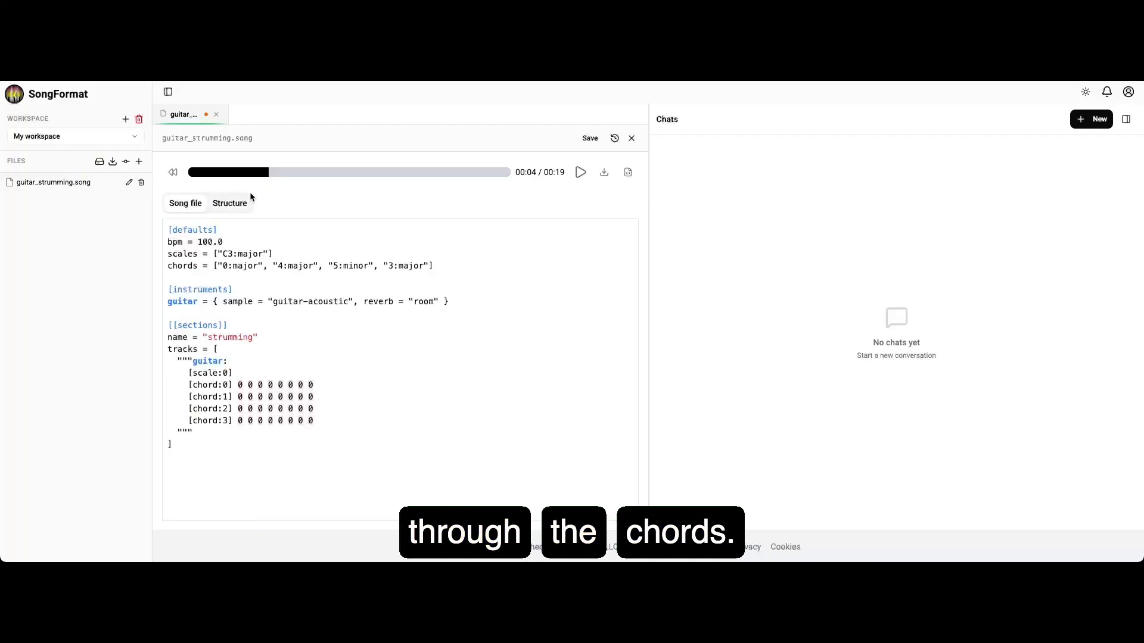
left_click(174, 173)
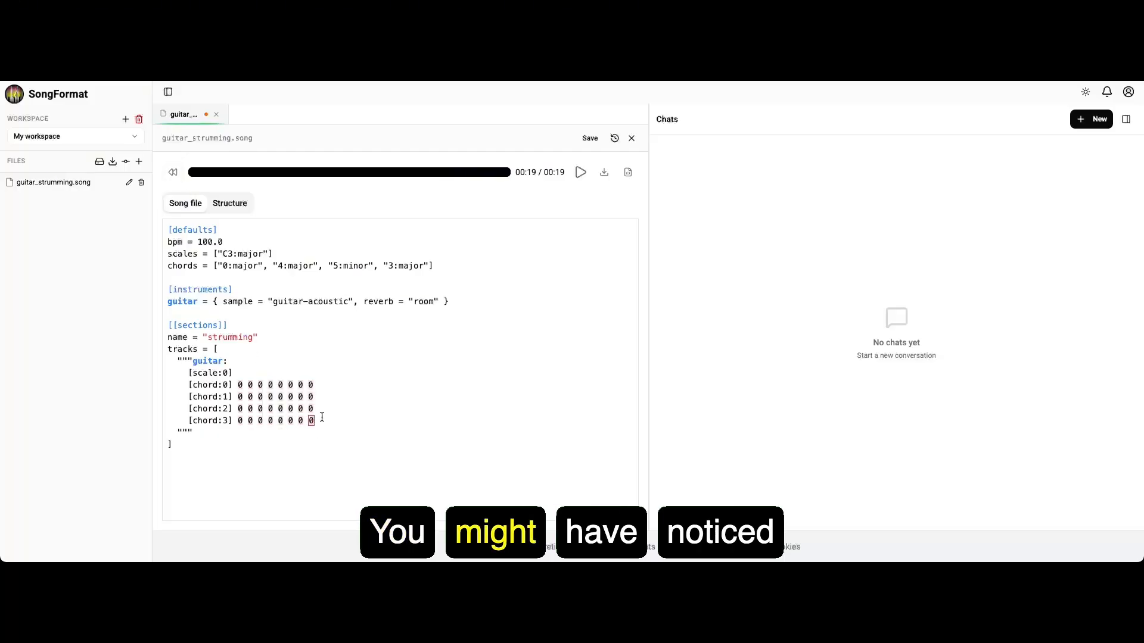
Step: Highlight the eight notes of the [chord:2] line to review them against the [chord:3] line
left_click_drag(314, 409, 238, 410)
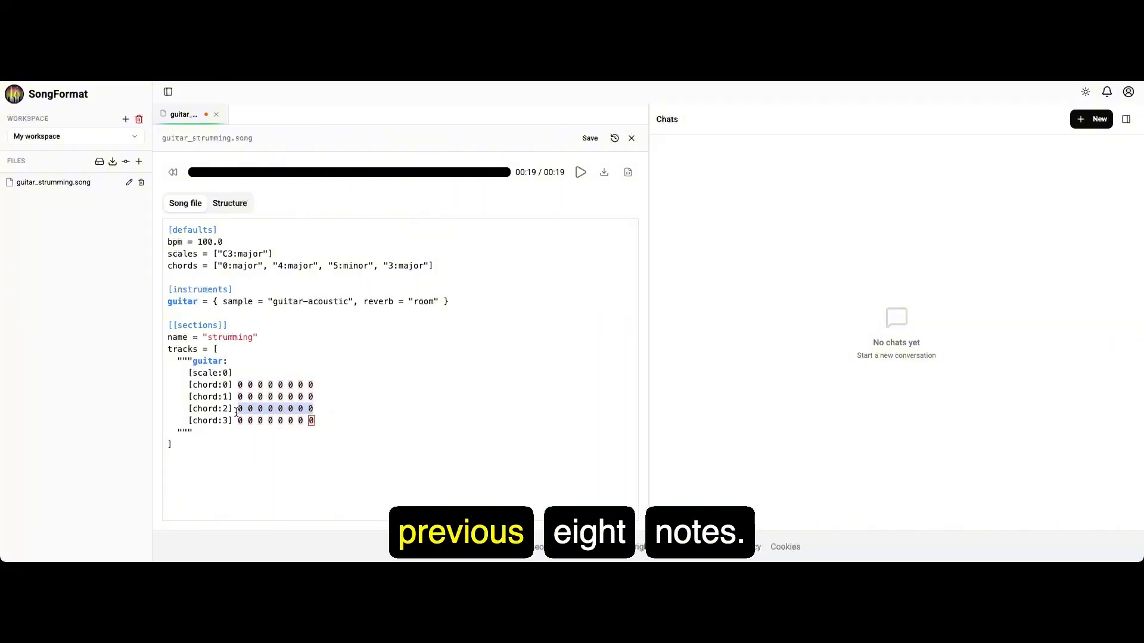
left_click(238, 410)
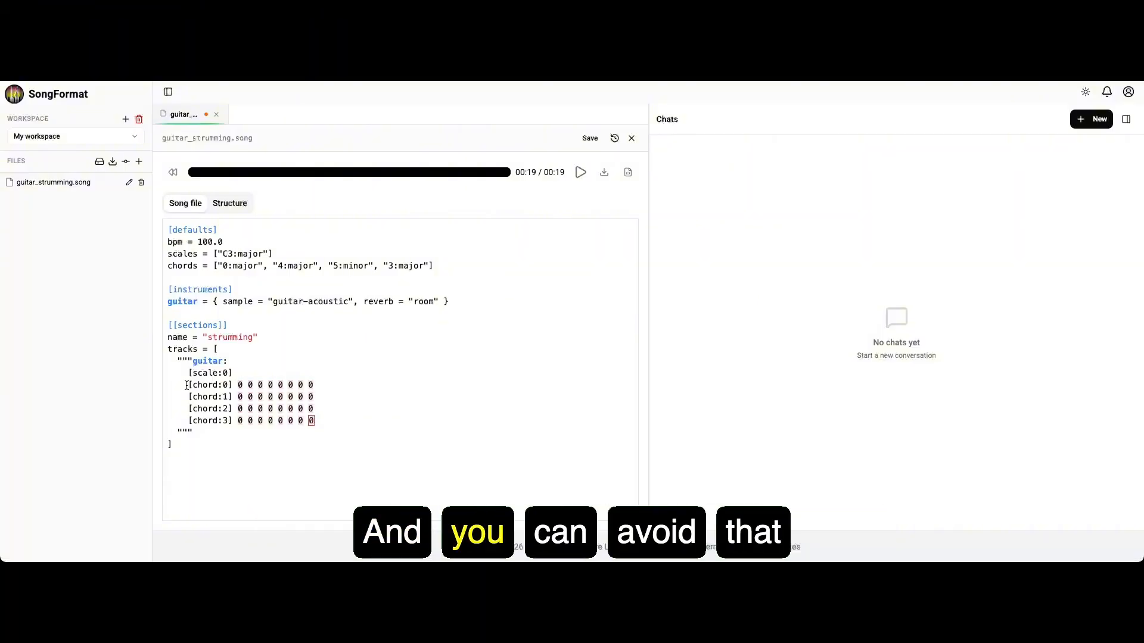
mouse_move(187, 375)
left_mouse_down()
mouse_move(237, 370)
mouse_move(190, 374)
left_mouse_up()
left_click(193, 373)
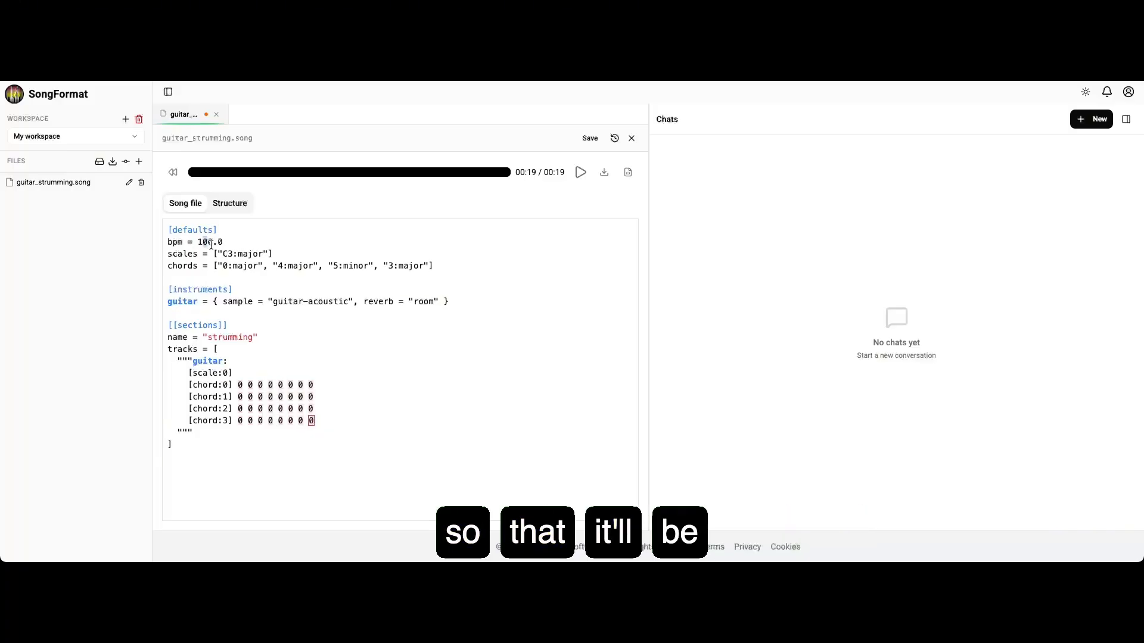
Step: Set the default bpm to 180.0
type("8")
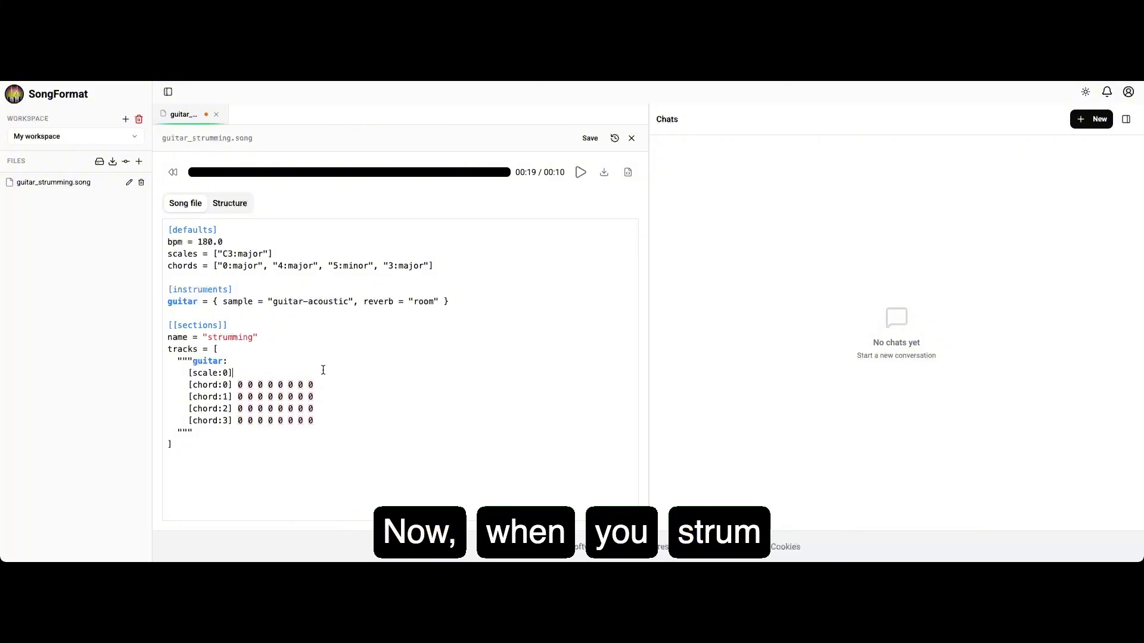
Step: Add a comma after the guitar track's closing triple quotes and duplicate the whole track twice below it, leaving no blank line
left_click_drag(168, 361, 197, 432)
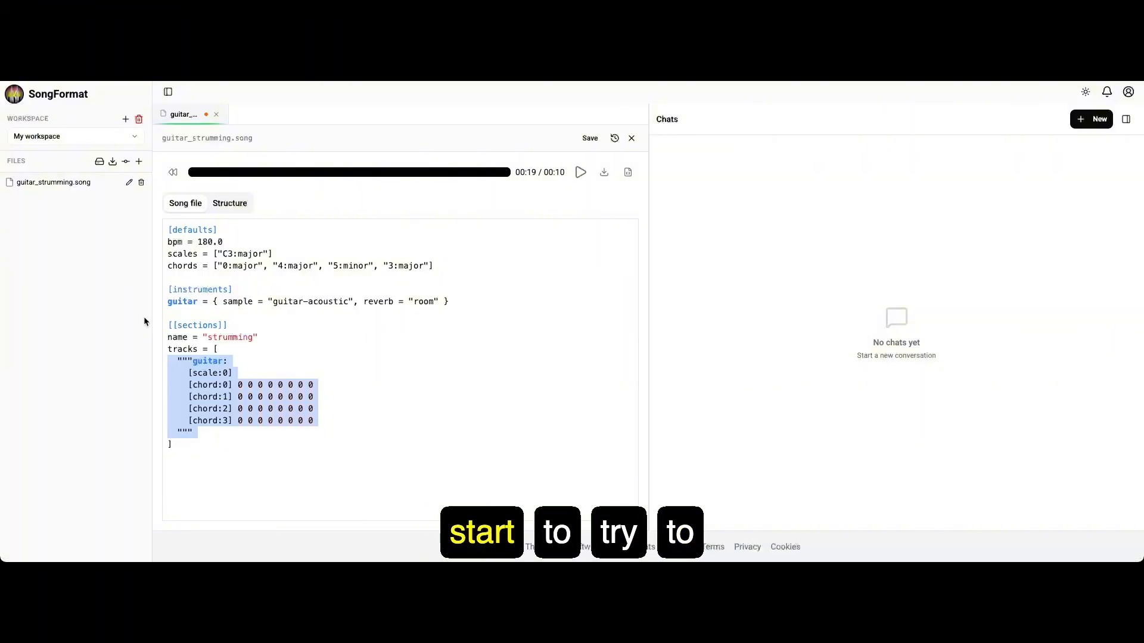
left_click(236, 428)
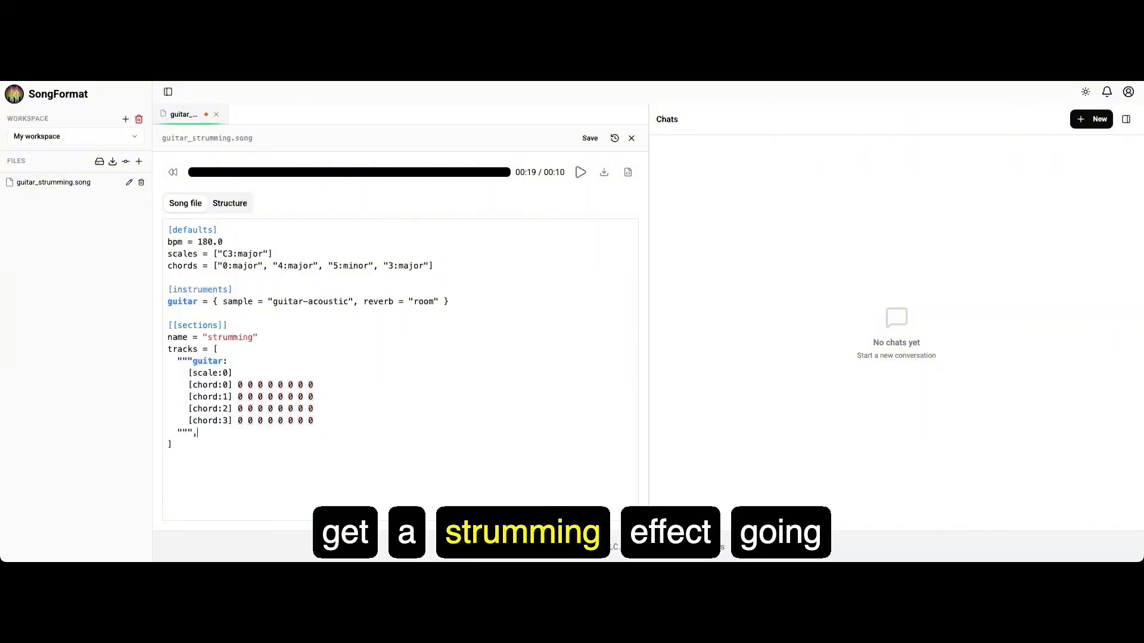
left_click_drag(168, 360, 168, 445)
left_click(168, 445)
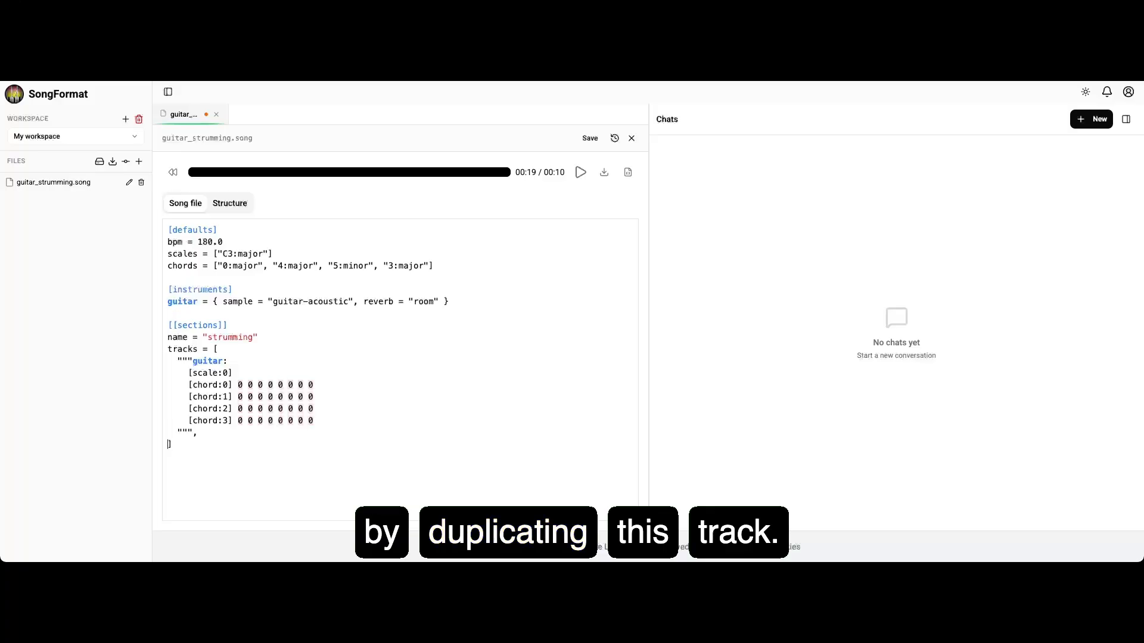
key("ctrl+v")
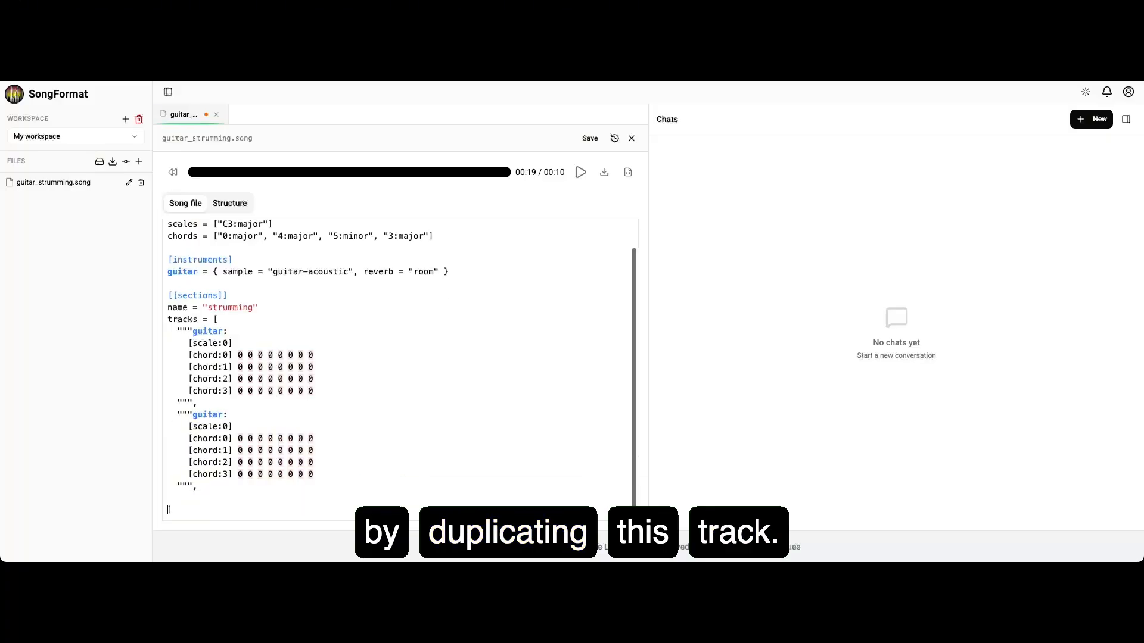
key("ctrl+v")
key("BackSpace")
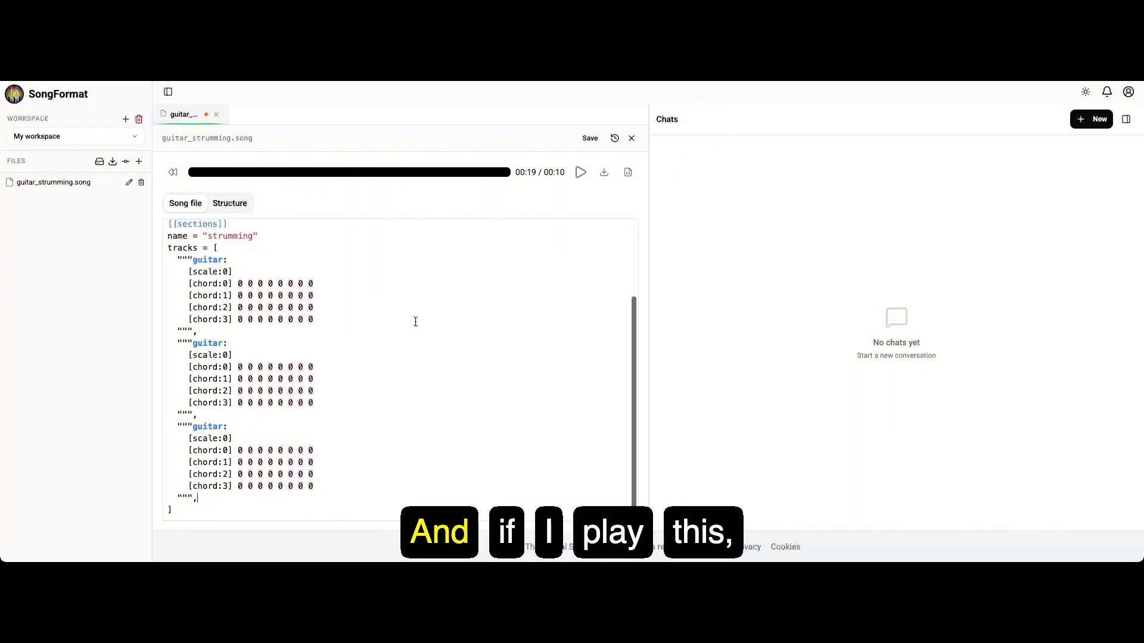
left_click(363, 323)
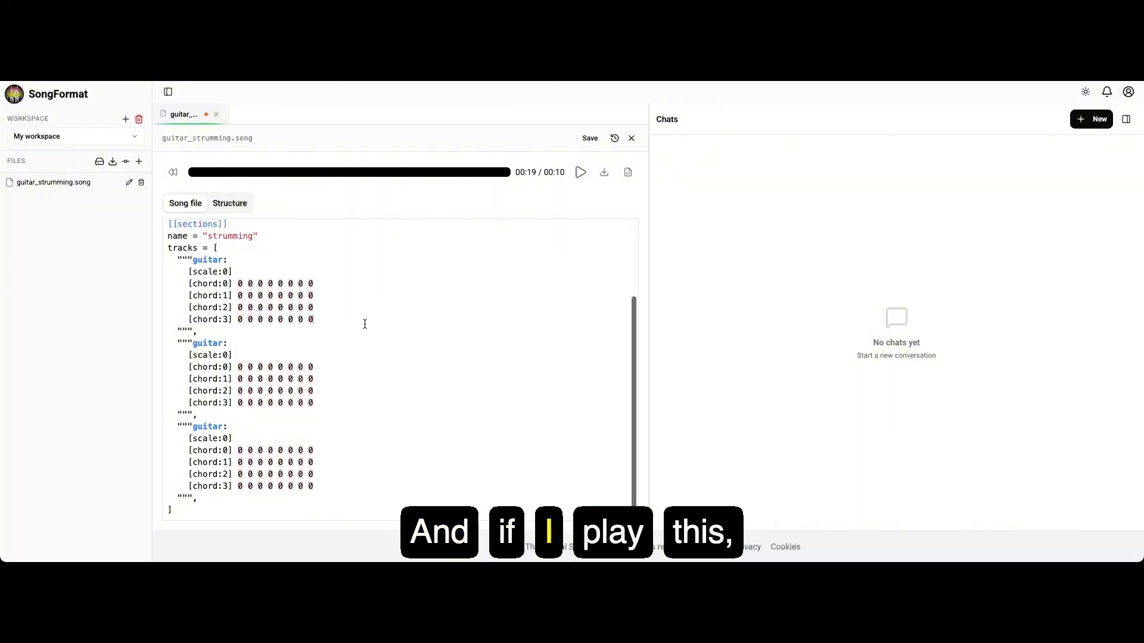
Step: Play the song briefly and pause it, examine its structure view, and return to the song file
left_click(579, 177)
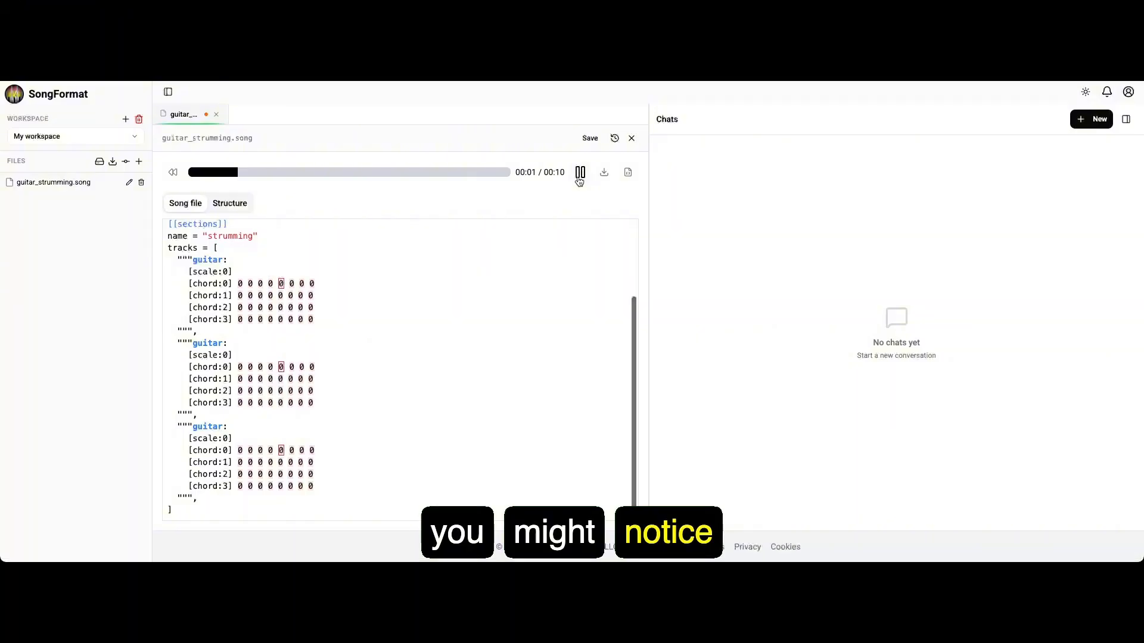
left_click(579, 178)
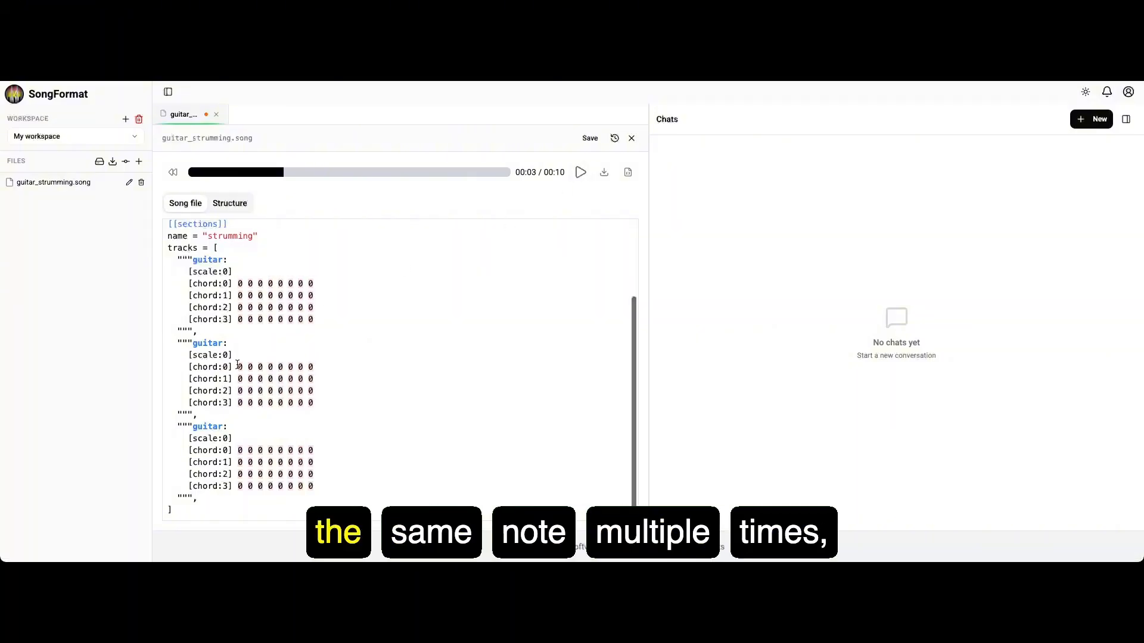
left_click(230, 203)
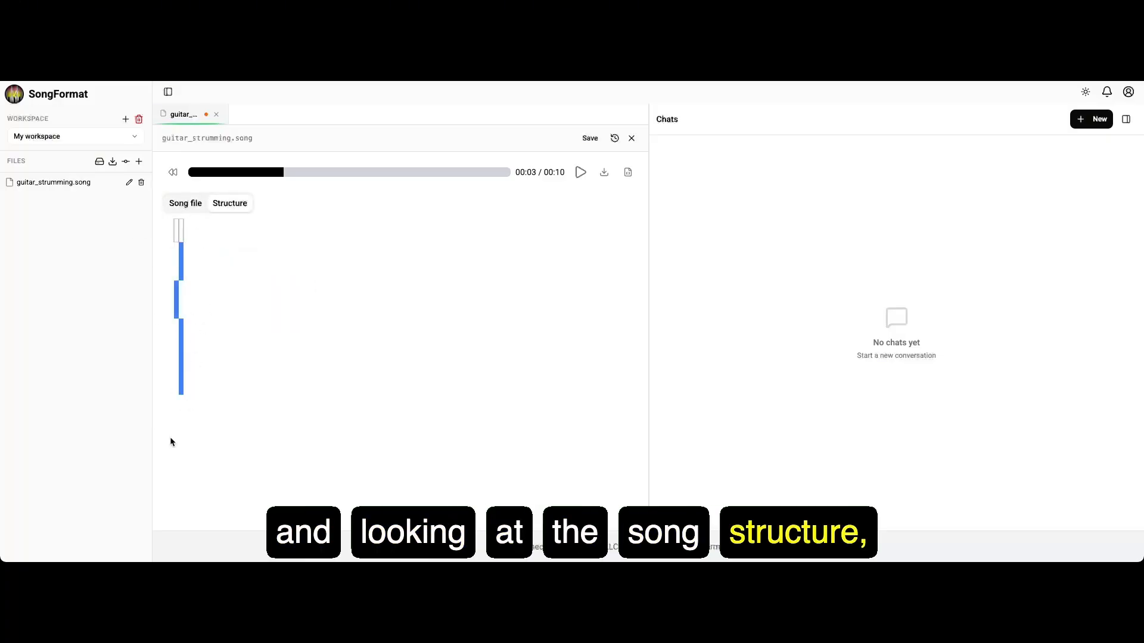
left_click(184, 205)
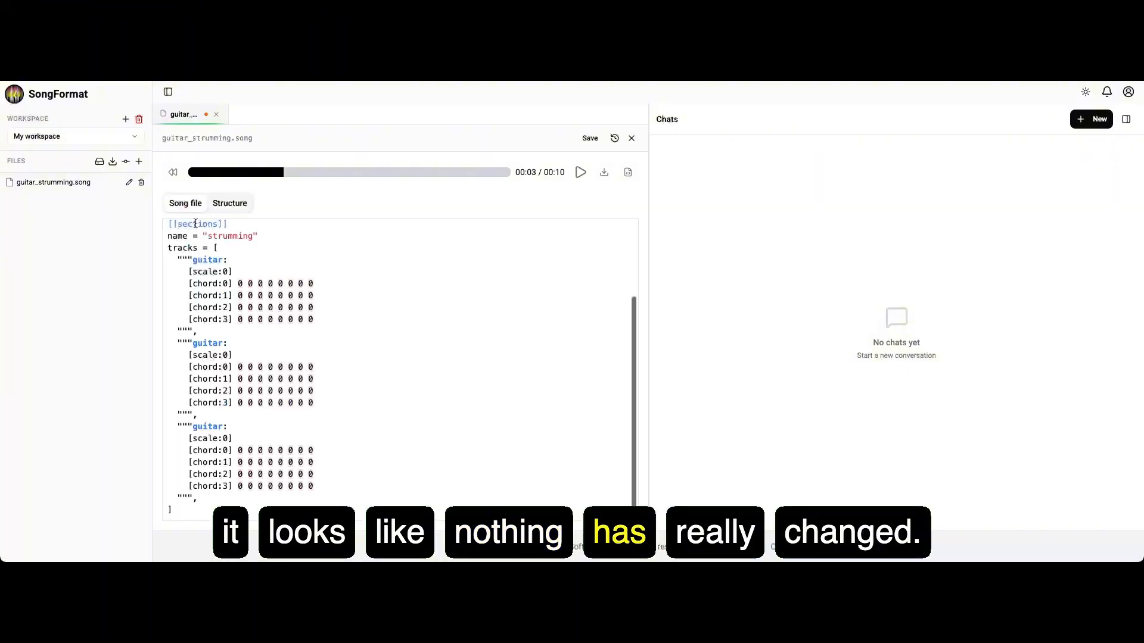
Step: Change the first note of all four chord lines in the second guitar track to 1
left_click(244, 297)
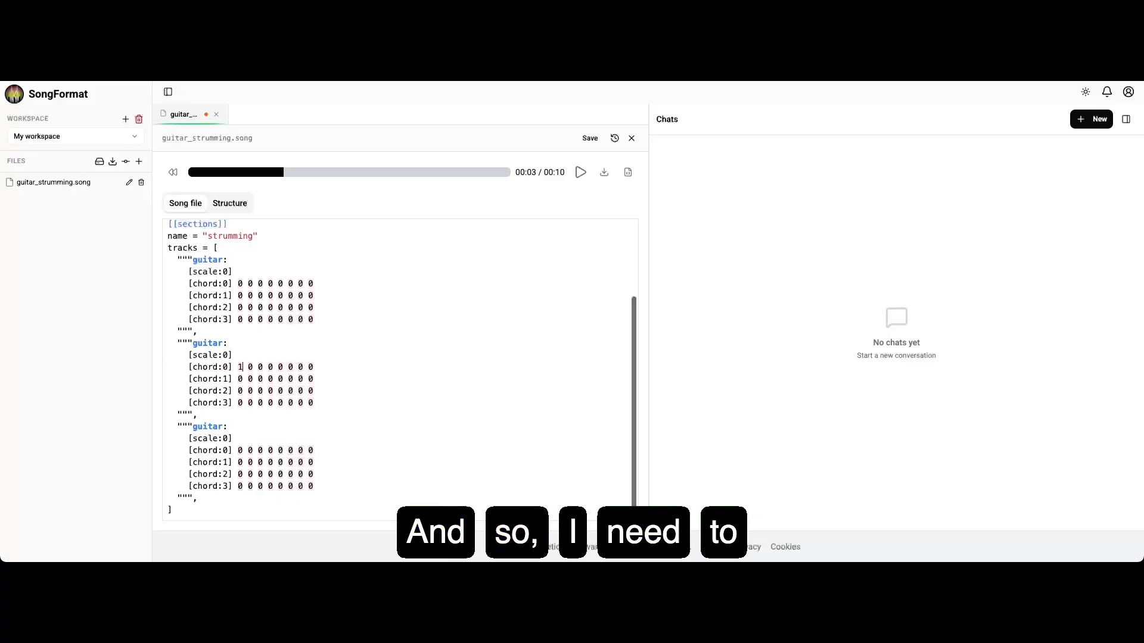
key("Down")
key("BackSpace")
type("1")
key("Down")
key("BackSpace")
type("1")
key("Down")
key("BackSpace")
type("1")
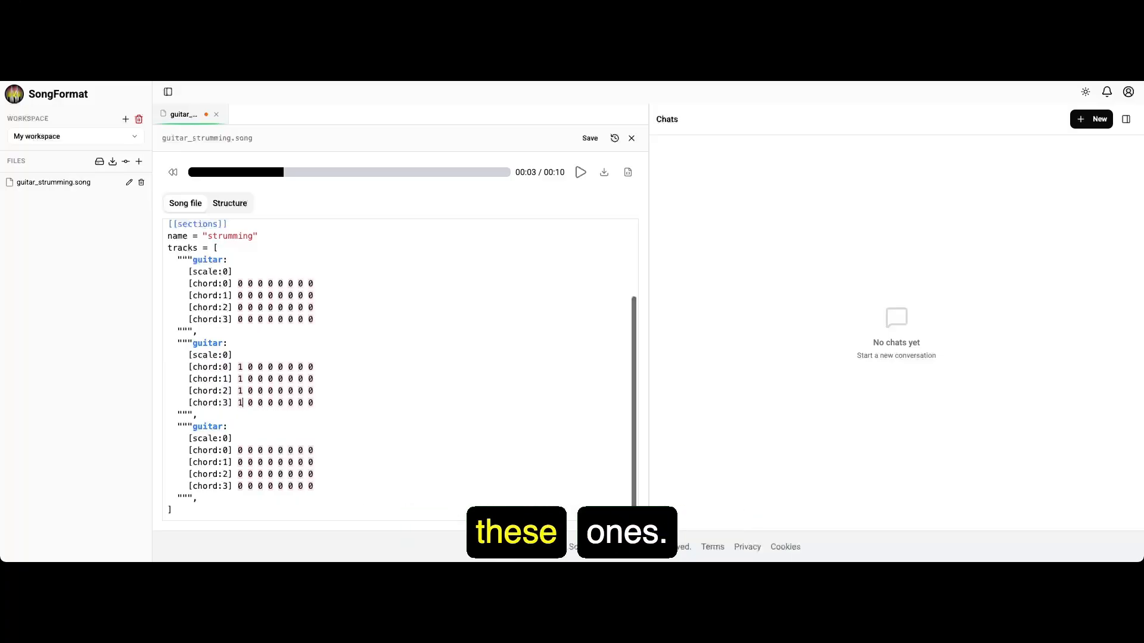
Step: Change the second note of all four chord lines in the second guitar track to 1
key("Up")
key("Up")
key("Up")
key("Right")
key("Right")
key("BackSpace")
type("1")
key("Down")
key("BackSpace")
type("1")
key("Down")
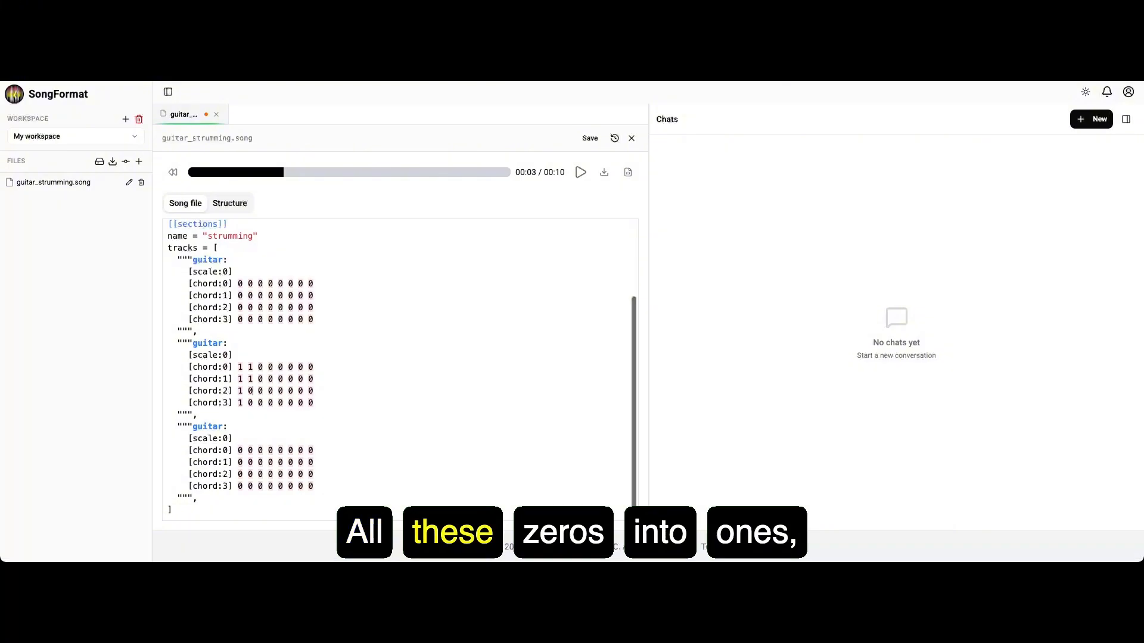
key("BackSpace")
type("1")
Step: Change the third note of all four chord lines in the second guitar track to 1
key("Up")
key("Up")
key("Up")
key("Right")
key("Right")
key("BackSpace")
type("1")
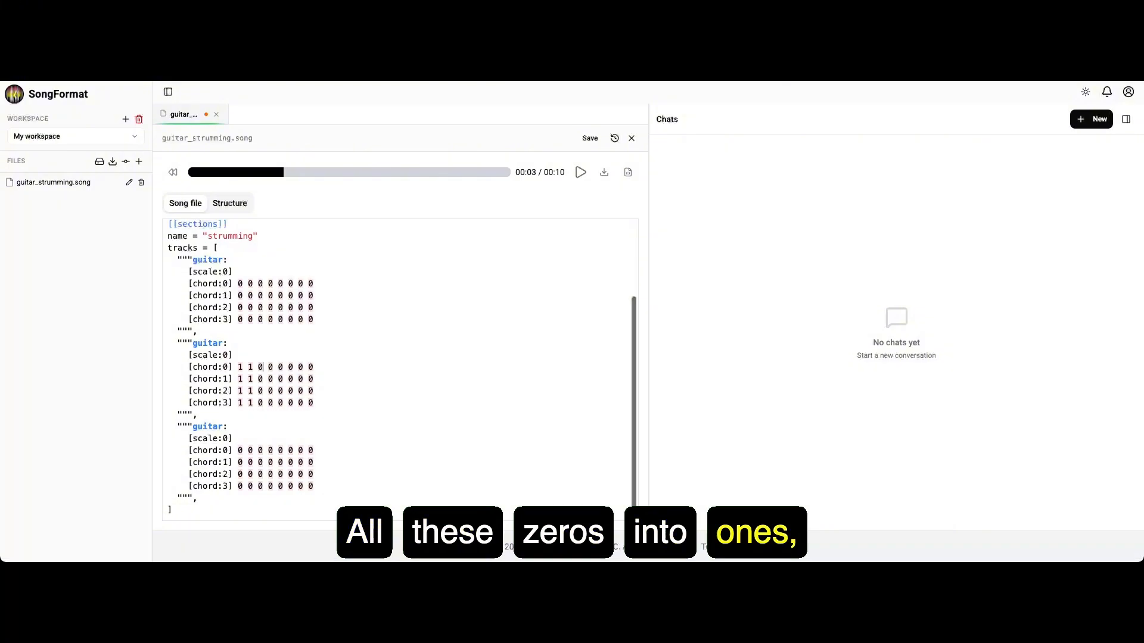
key("Down")
key("BackSpace")
type("1")
key("Down")
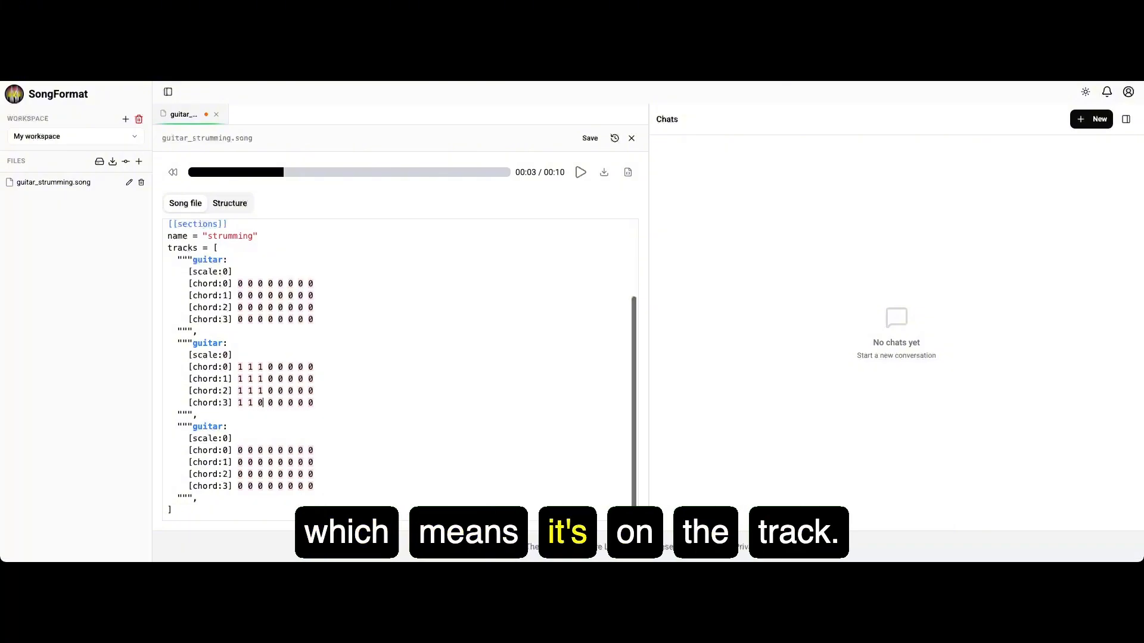
key("Down")
key("BackSpace")
type("1")
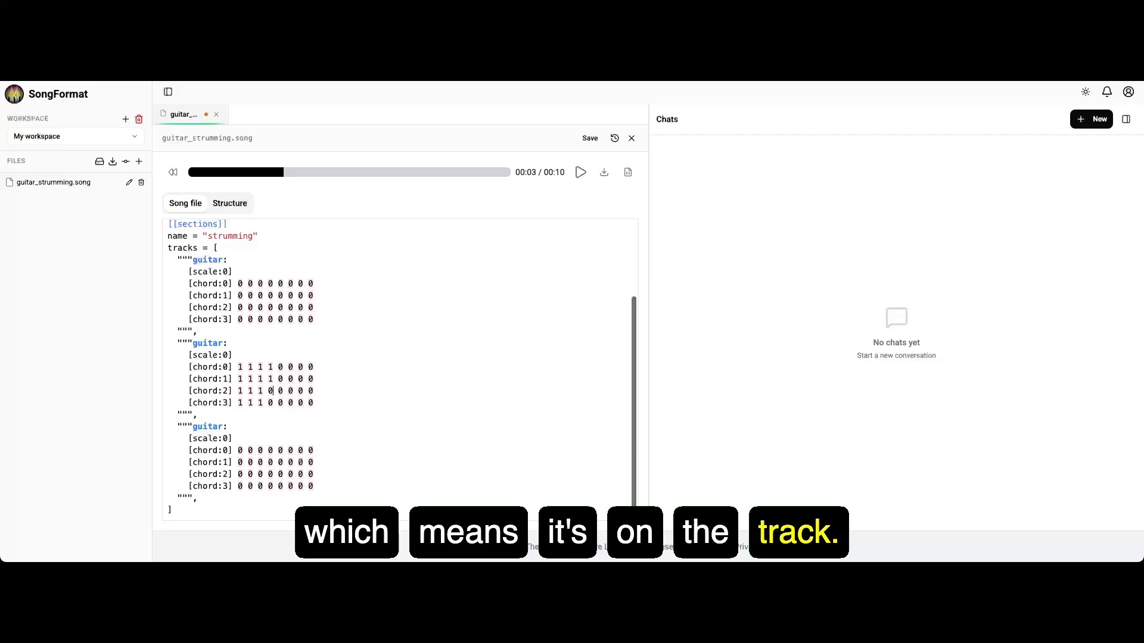
Step: Change the fourth note of all four chord lines in the second guitar track to 1
key("Down")
key("BackSpace")
type("1")
key("Down")
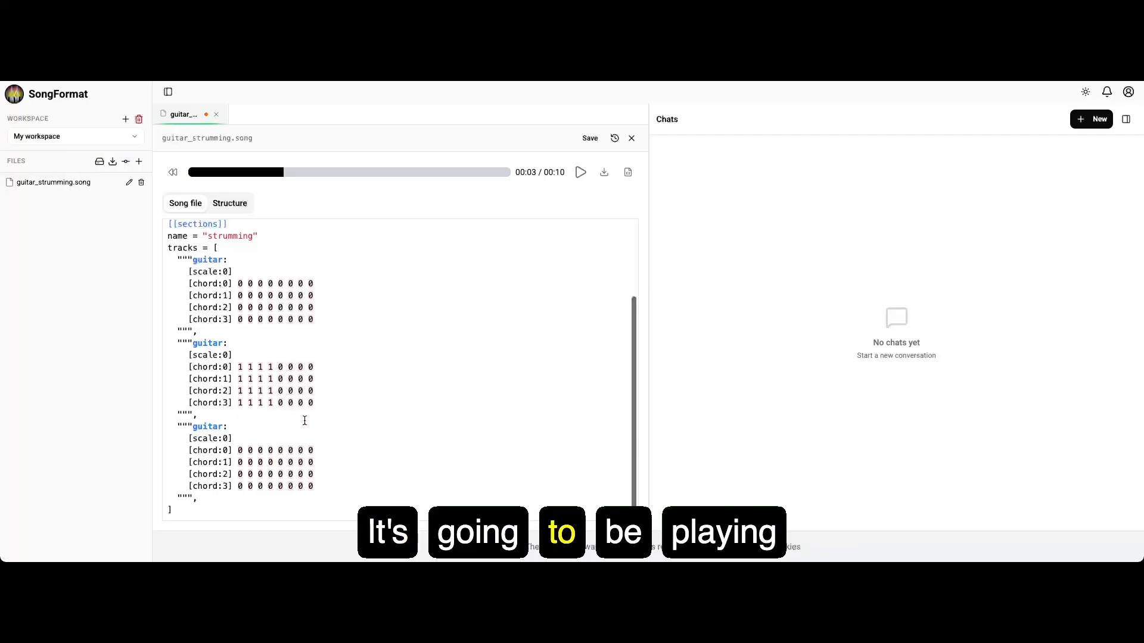
Step: Change the fifth note of all four chord lines in the second guitar track to 1
left_click(283, 365)
key("BackSpace")
type("1")
key("Down")
key("BackSpace")
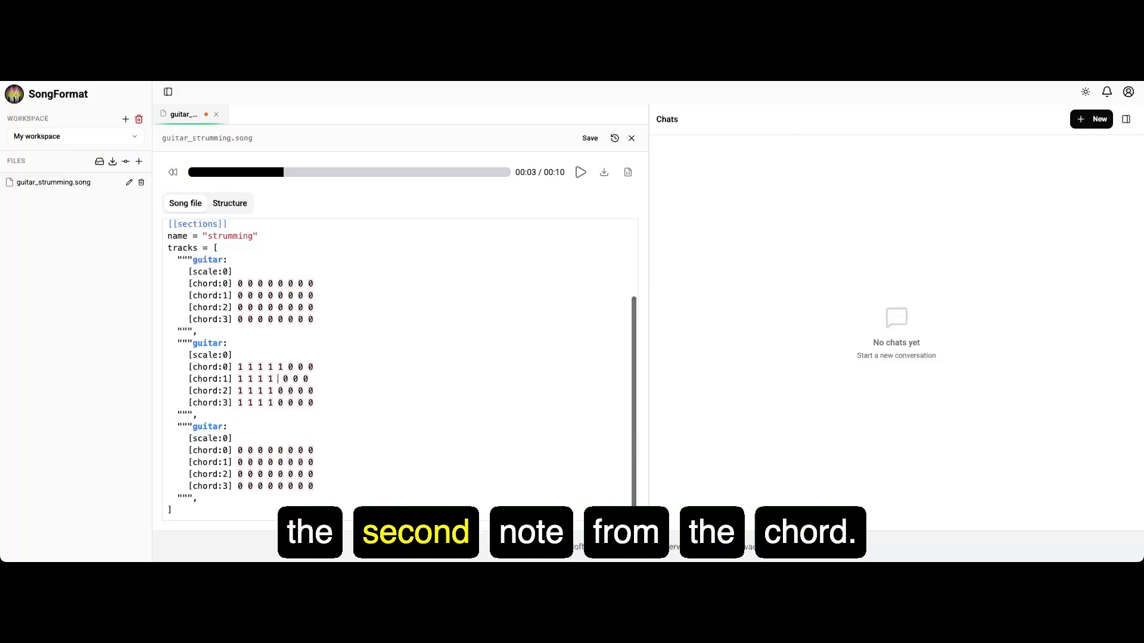
type("1")
key("Down")
key("BackSpace")
type("1 ")
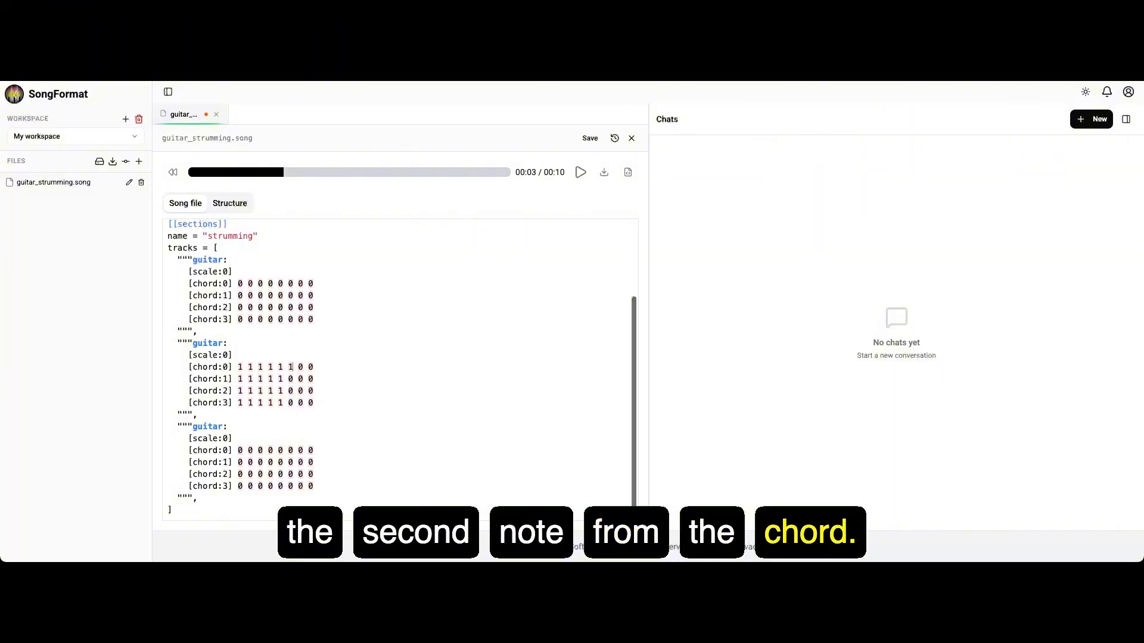
Step: Change the sixth note of all four chord lines in the second guitar track to 1
type("1")
key("Down")
key("BackSpace")
type("1")
key("Down")
key("BackSpace")
type("1")
key("Down")
key("BackSpace")
type("1")
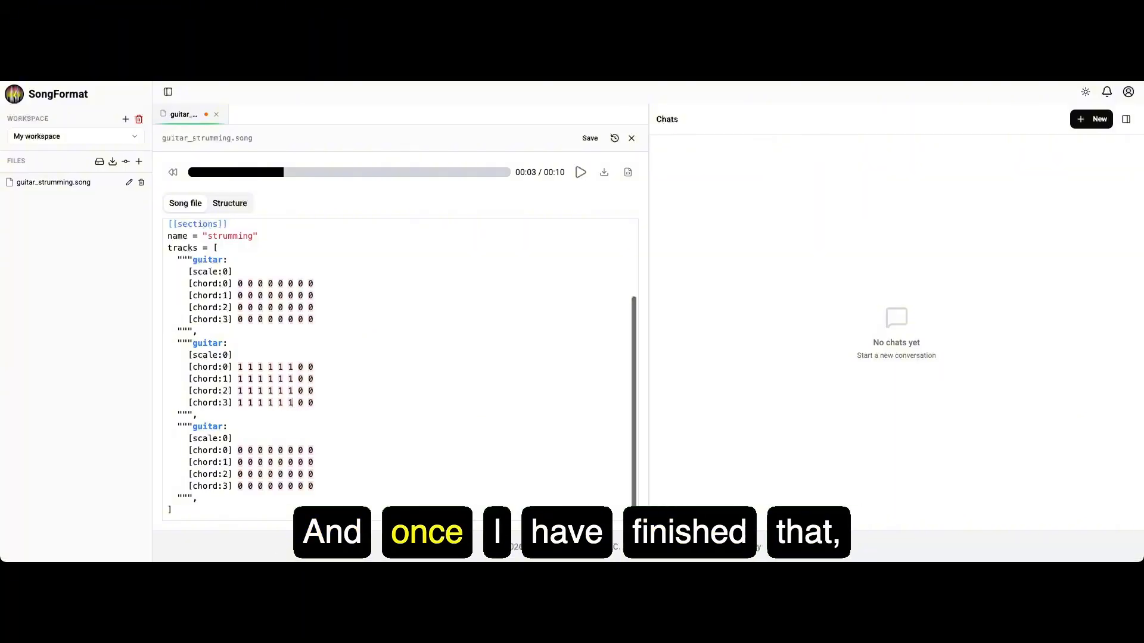
Step: Change the seventh note of all four chord lines in the second guitar track to 1
key("Up")
key("Up")
key("Up")
key("BackSpace")
type("1")
key("Down")
key("BackSpace")
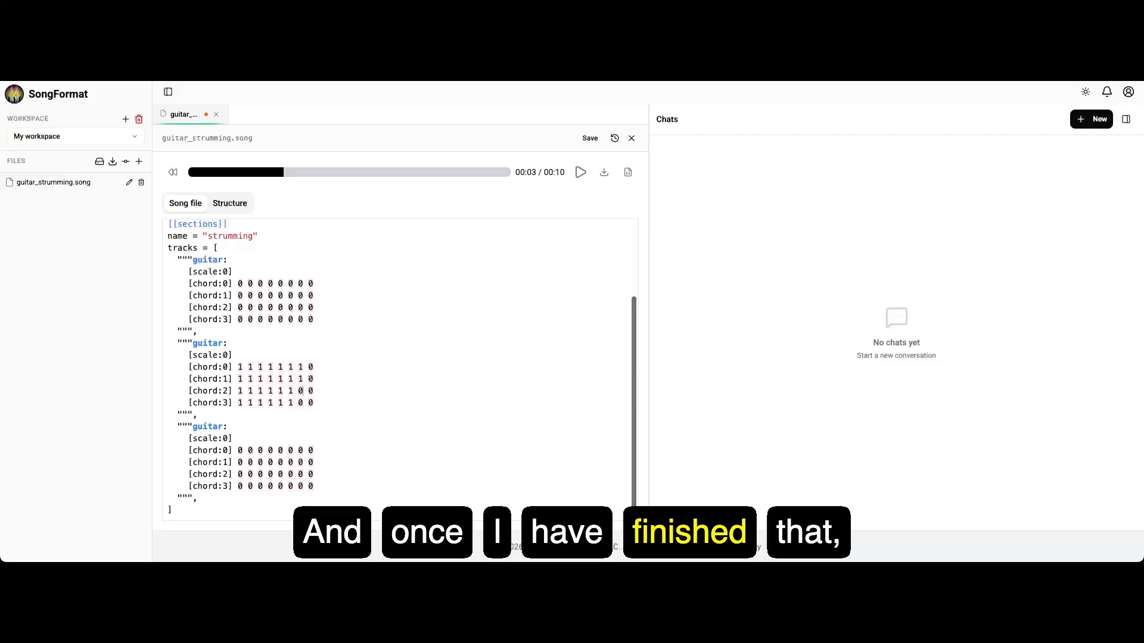
type("1")
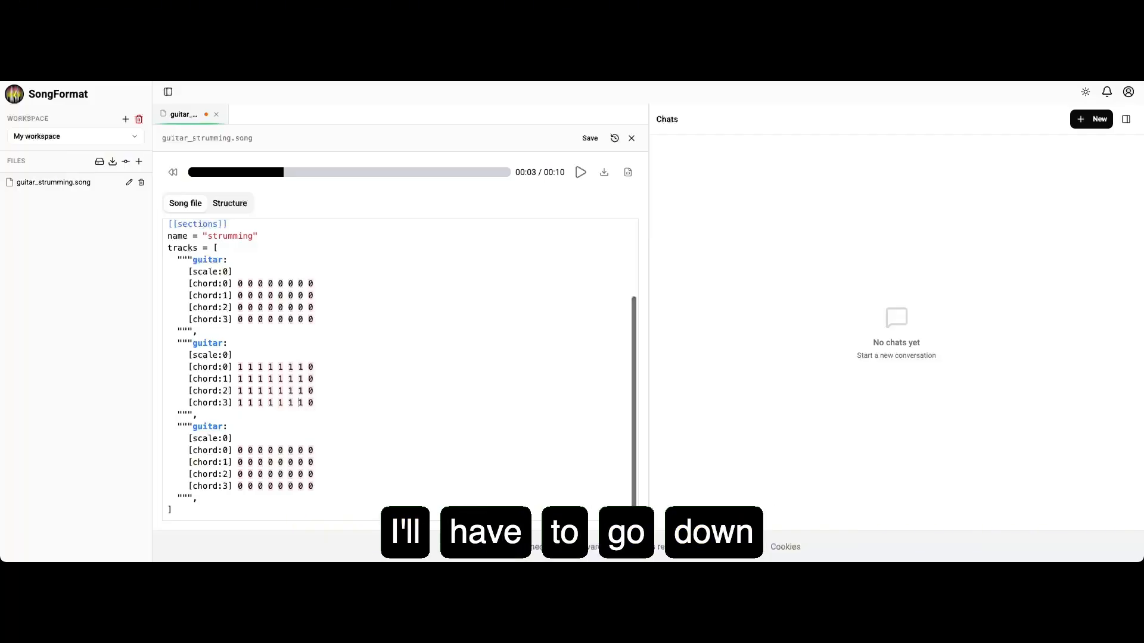
Step: Change the eighth note of all four chord lines in the second guitar track to 1
key("Up")
key("Up")
key("Up")
key("End")
key("BackSpace")
type("1")
key("Down")
key("BackSpace")
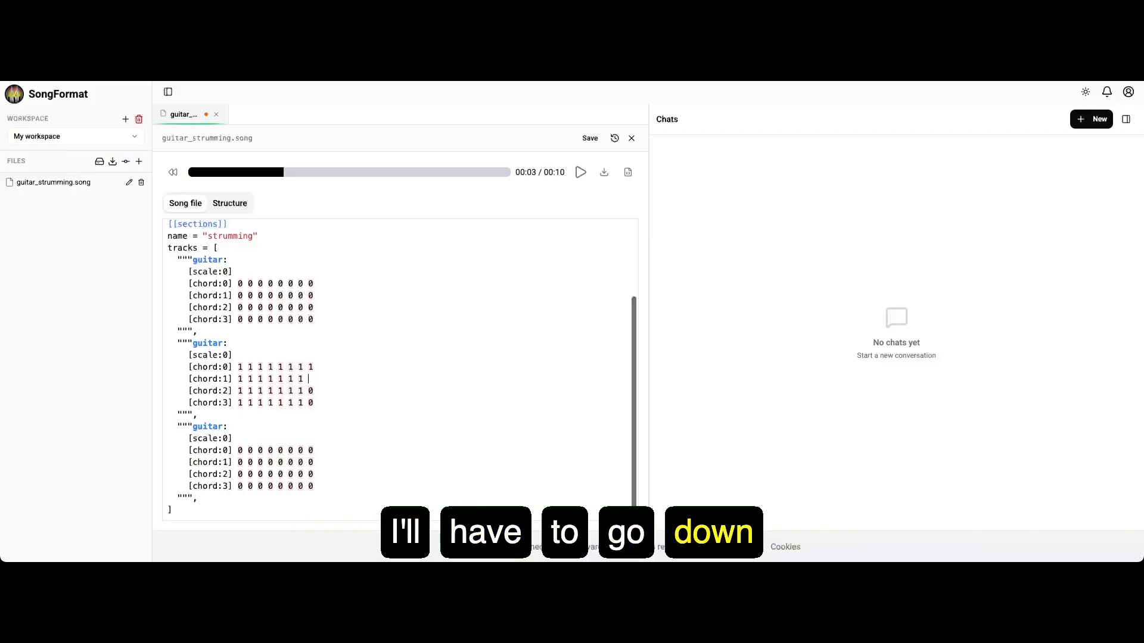
type("1")
key("Down")
key("BackSpace")
type("1")
key("Down")
key("BackSpace")
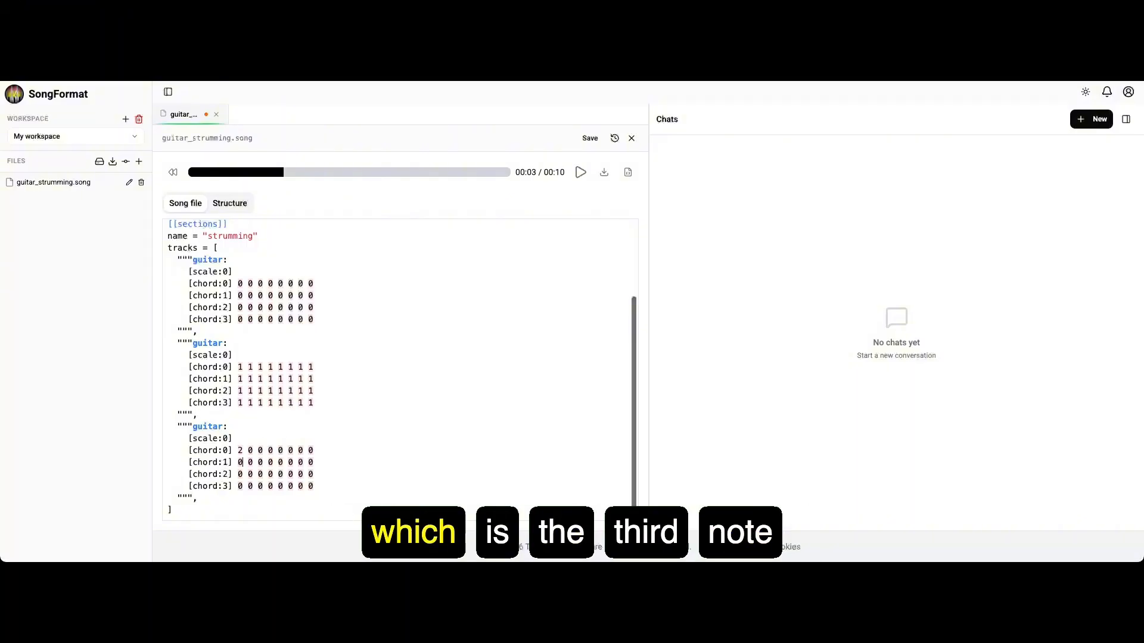
Step: Change the first note of all four chord lines in the third guitar track to 2
key("Down")
key("BackSpace")
type("2")
key("Up")
key("Up")
key("Up")
key("Up")
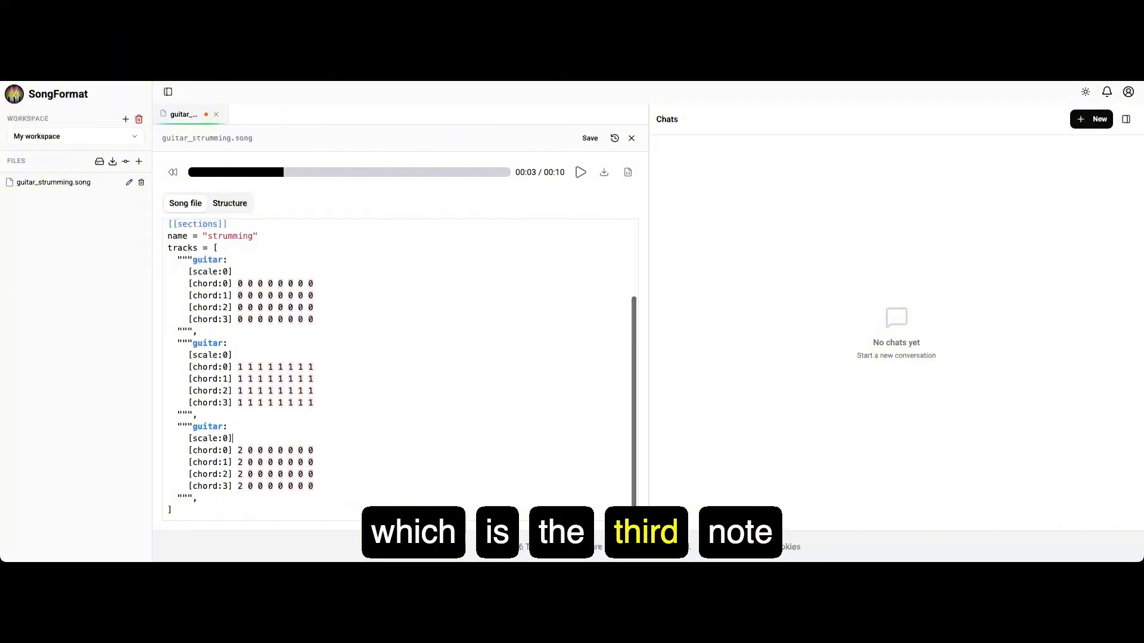
Step: Change the second note of all four chord lines in the third guitar track to 2
key("BackSpace")
type("2")
key("Down")
key("BackSpace")
type("2")
key("Down")
key("BackSpace")
type("2")
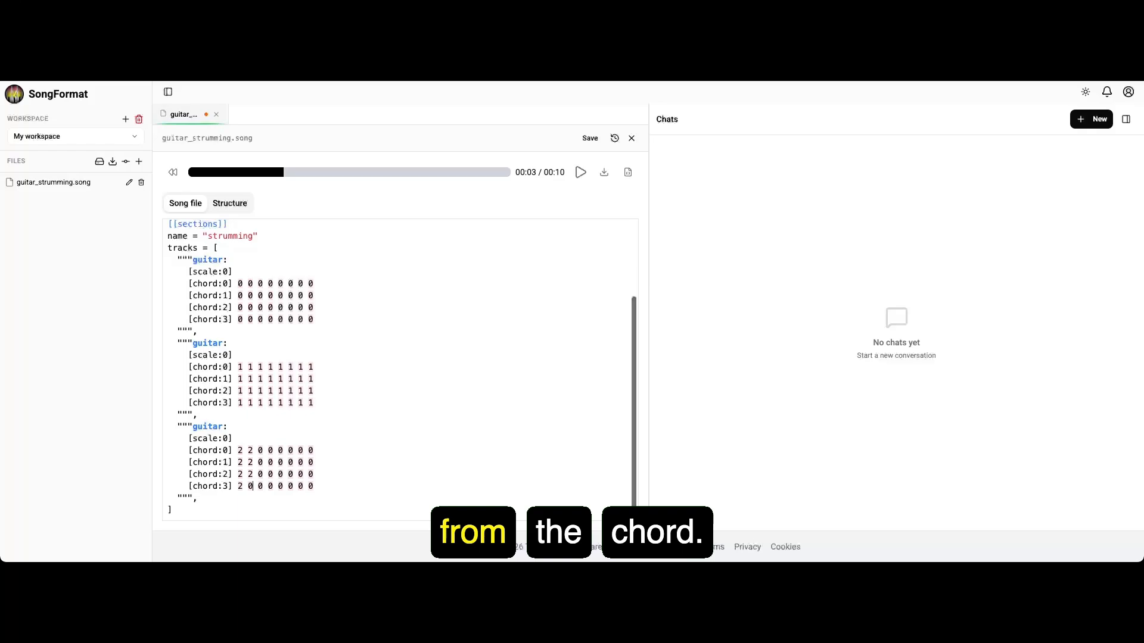
key("Down")
type("2")
key("BackSpace")
key("BackSpace")
type("2")
Step: Change the third note of all four chord lines in the third guitar track to 2
key("Right")
key("Up")
key("Up")
key("Up")
key("BackSpace")
type("2")
key("Down")
type("2")
key("Down")
key("BackSpace")
type("2")
Step: Change the fourth note of all four chord lines in the third guitar track to 2
key("Up")
key("Up")
key("Up")
key("Right")
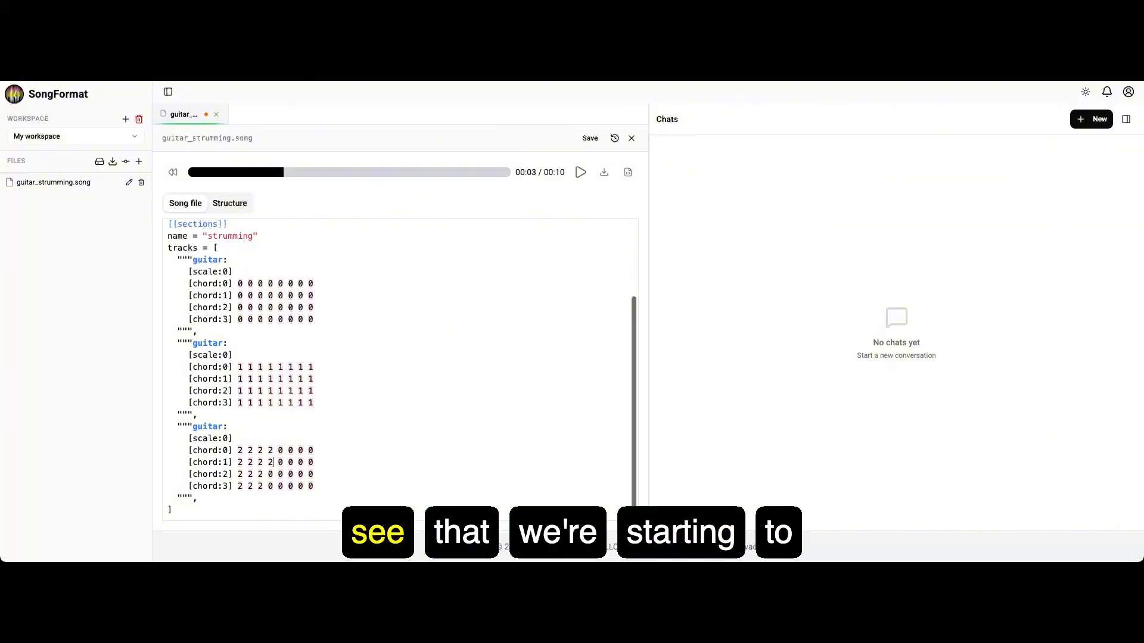
key("Down")
key("BackSpace")
type("2")
key("Down")
key("BackSpace")
type("2")
key("BackSpace")
type("2")
Step: Change the fifth note of all four chord lines in the third guitar track to 2
key("Up")
key("Up")
key("Up")
key("Right")
key("Right")
key("BackSpace")
type("2 2")
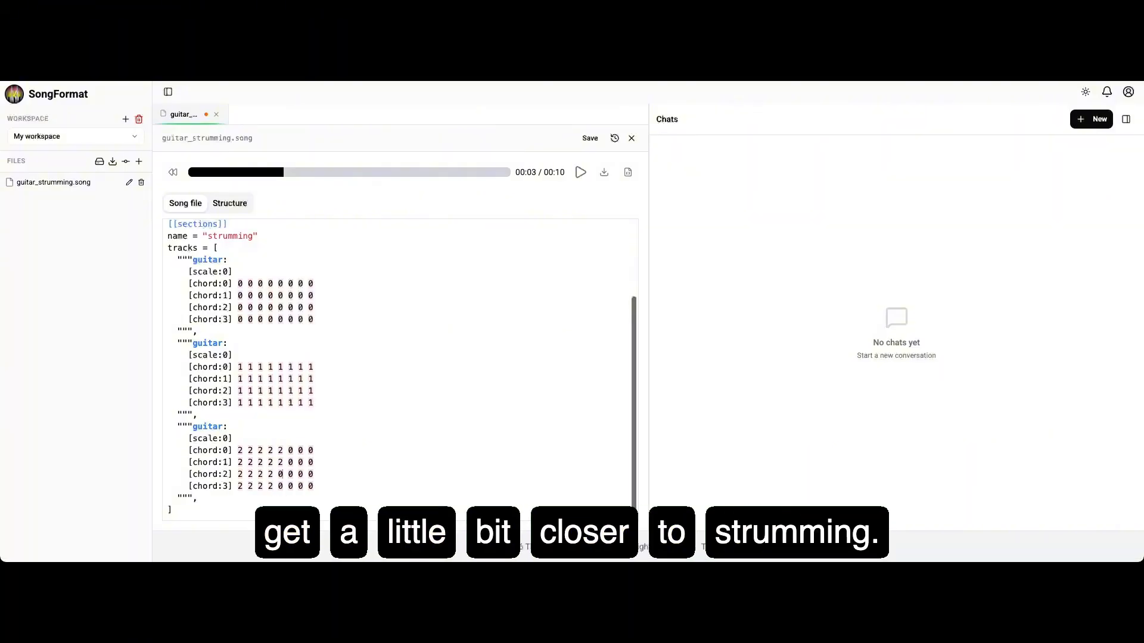
key("Down")
key("BackSpace")
type("2")
key("Down")
Step: Change the sixth note of all four chord lines in the third guitar track to 2
key("Right")
key("Right")
key("Up")
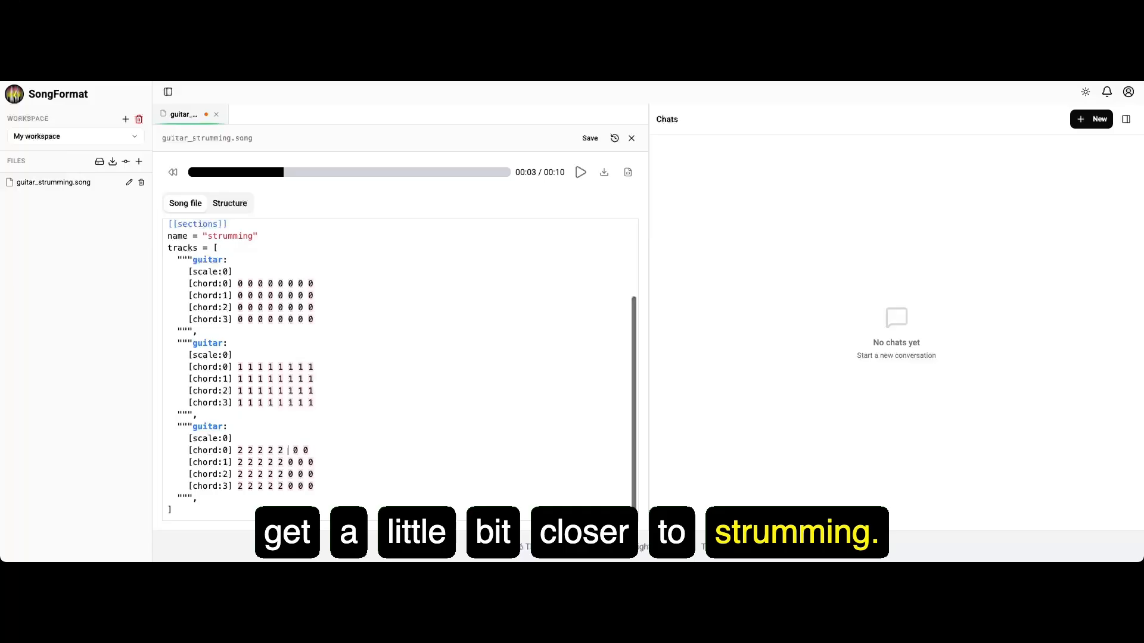
key("BackSpace")
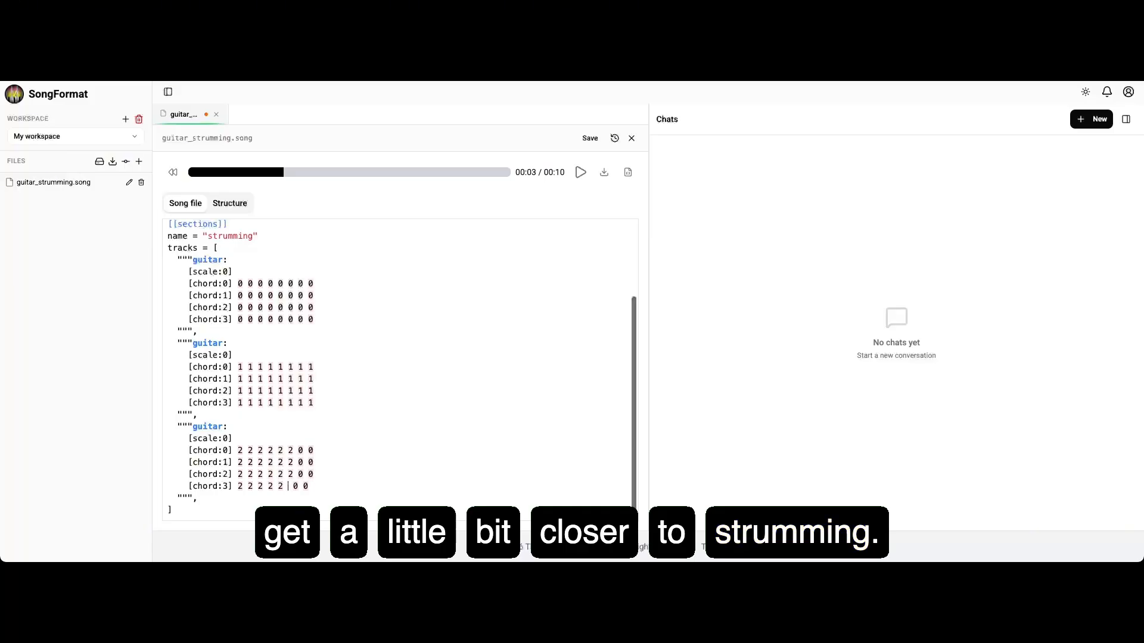
Step: Change the seventh note of all four chord lines in the third guitar track to 2
key("Up")
key("Up")
key("Up")
key("BackSpace")
type("2")
key("Down")
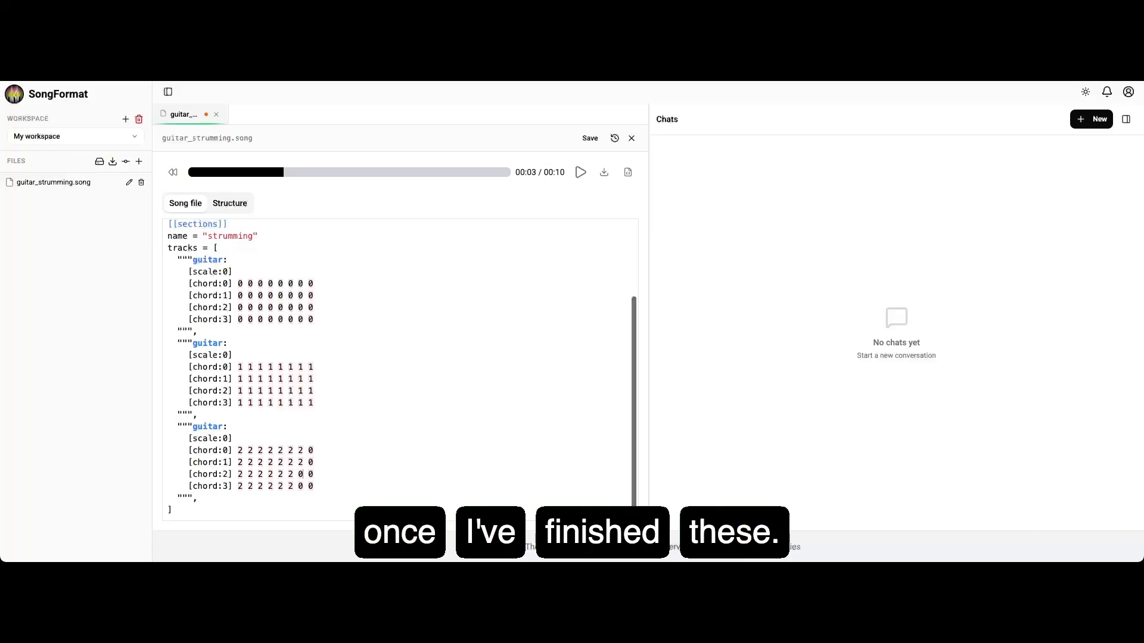
key("BackSpace")
type("2")
key("Down")
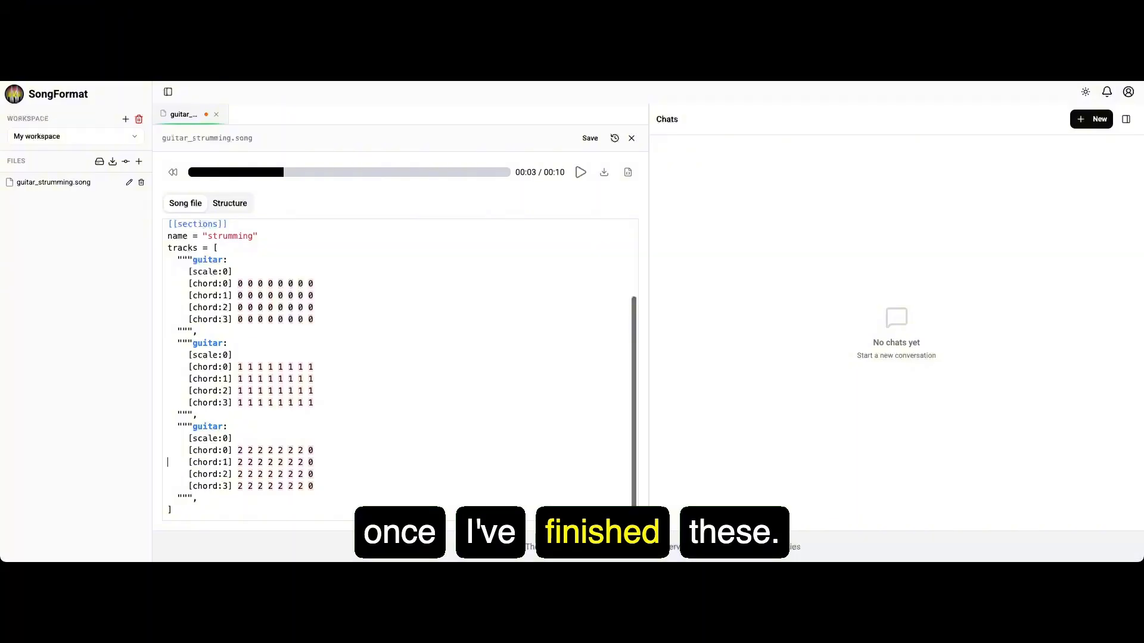
Step: Change the eighth note of all four chord lines in the third guitar track to 2
key("Left")
type("2")
key("Down")
key("BackSpace")
type("2")
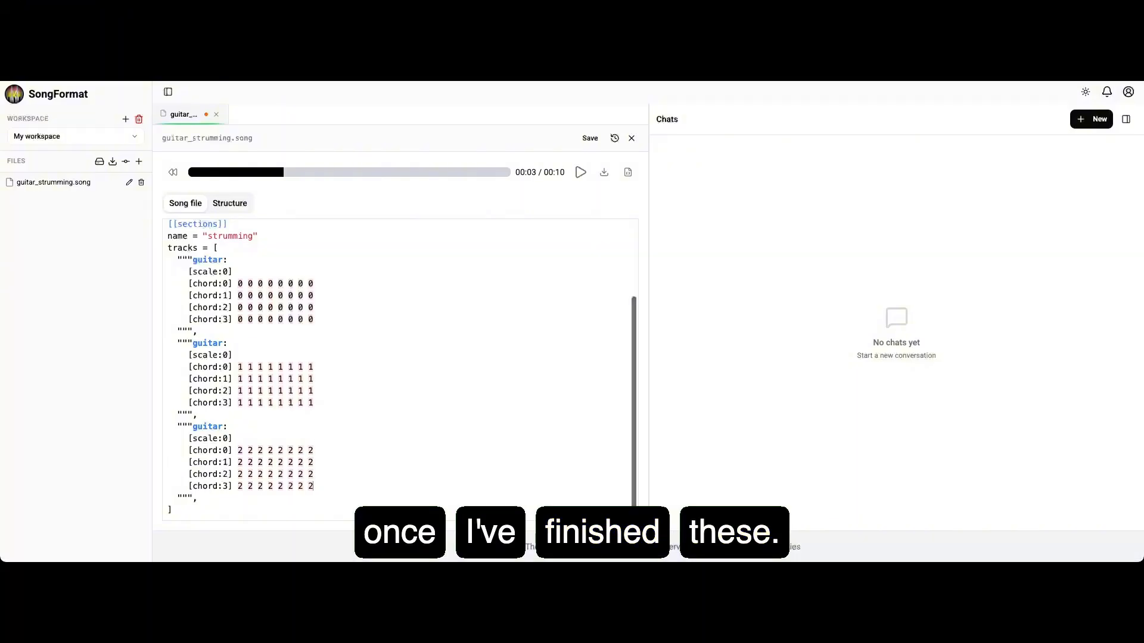
Step: Examine how the three guitar tracks' notes stack in the structure view, then return to the song file
left_click(228, 204)
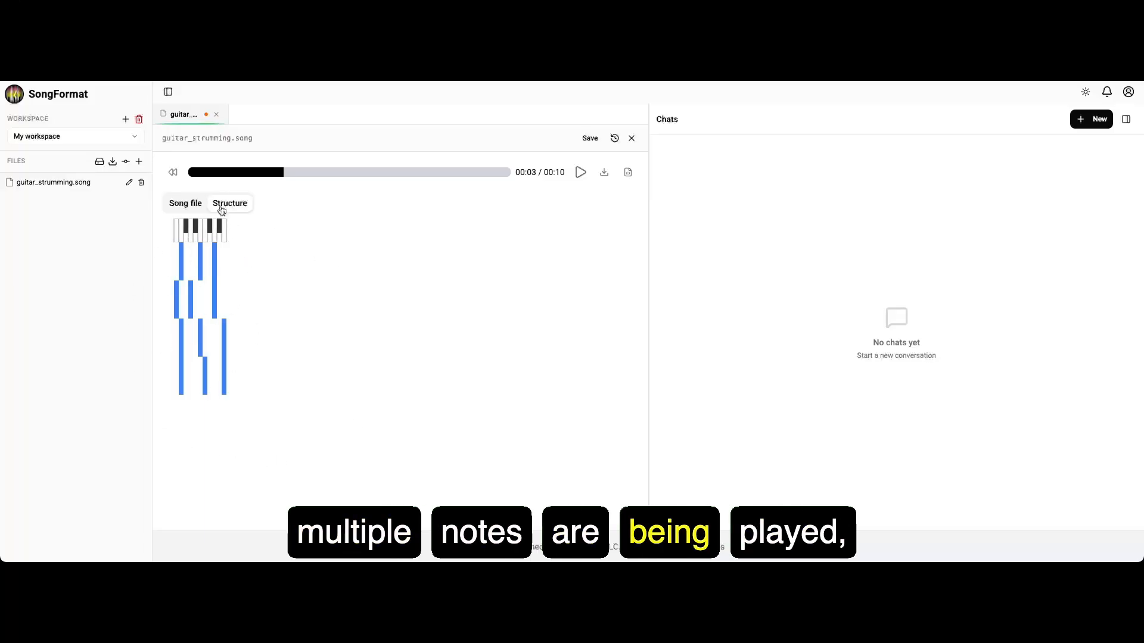
left_click(190, 203)
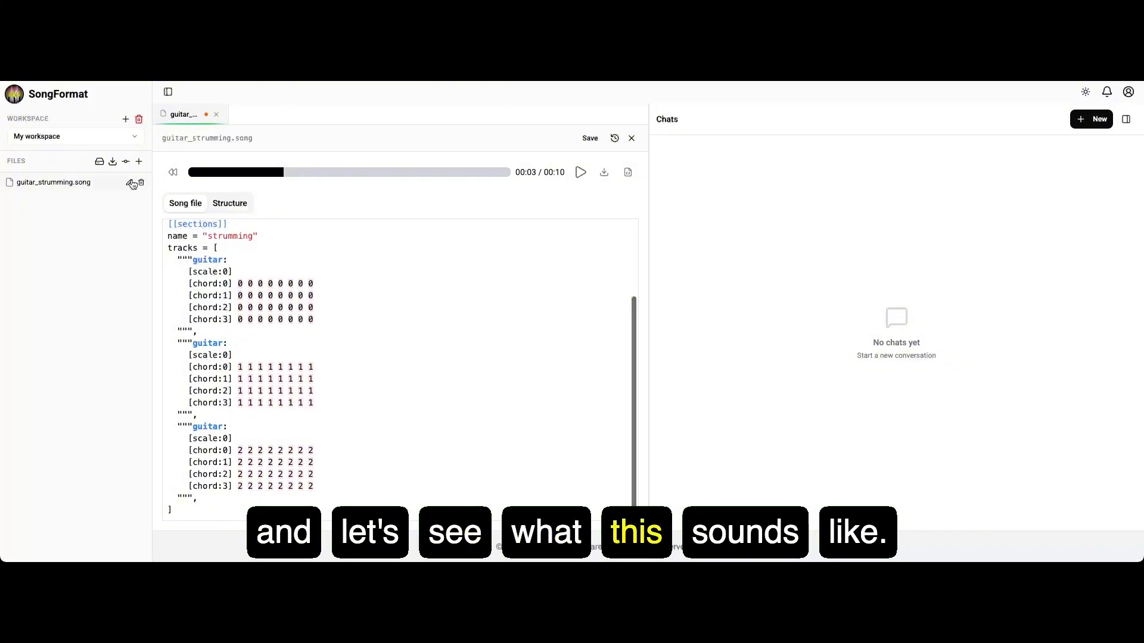
Step: Play the song from the beginning and look over the whole song file
left_click(173, 172)
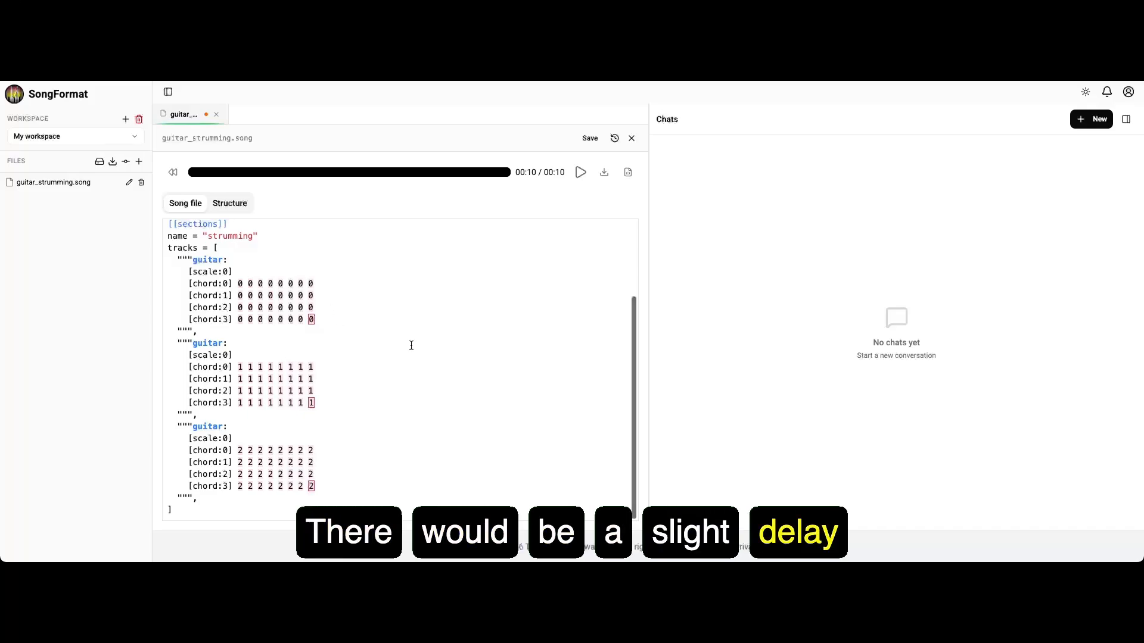
scroll(409, 328, "up", 2)
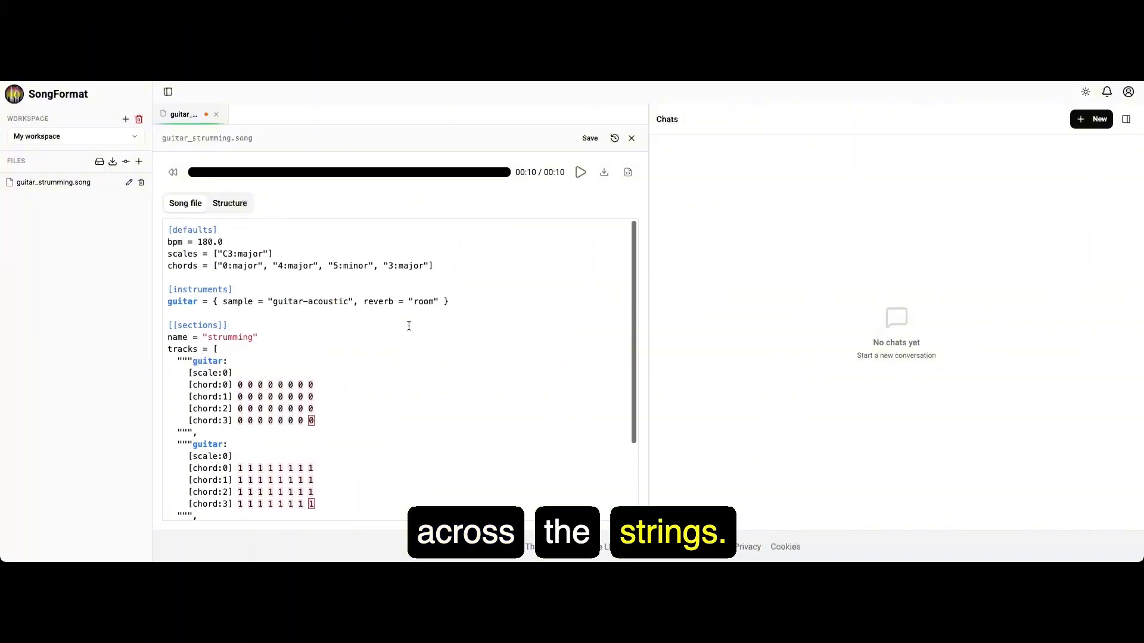
scroll(401, 377, "down", 2)
scroll(400, 380, "up", 2)
scroll(401, 381, "down", 2)
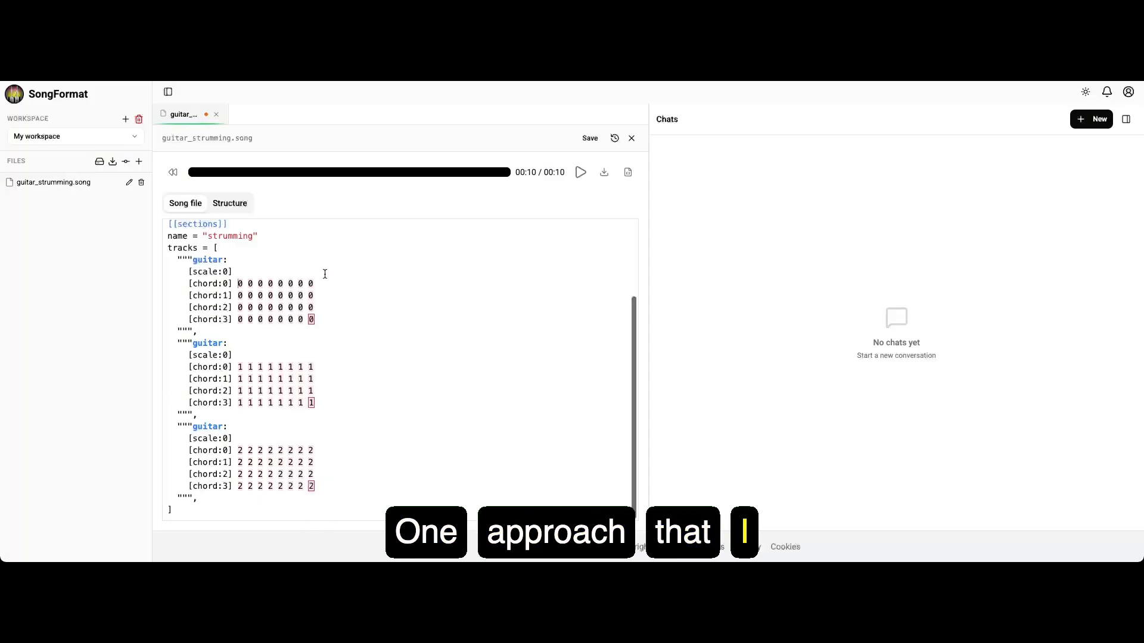
Step: Try delaying the second guitar track by inserting the rest ~@0.1 before the first note of its chord:0 line
key("Down")
key("Down")
key("Down")
key("Down")
key("Down")
key("Down")
key("Down")
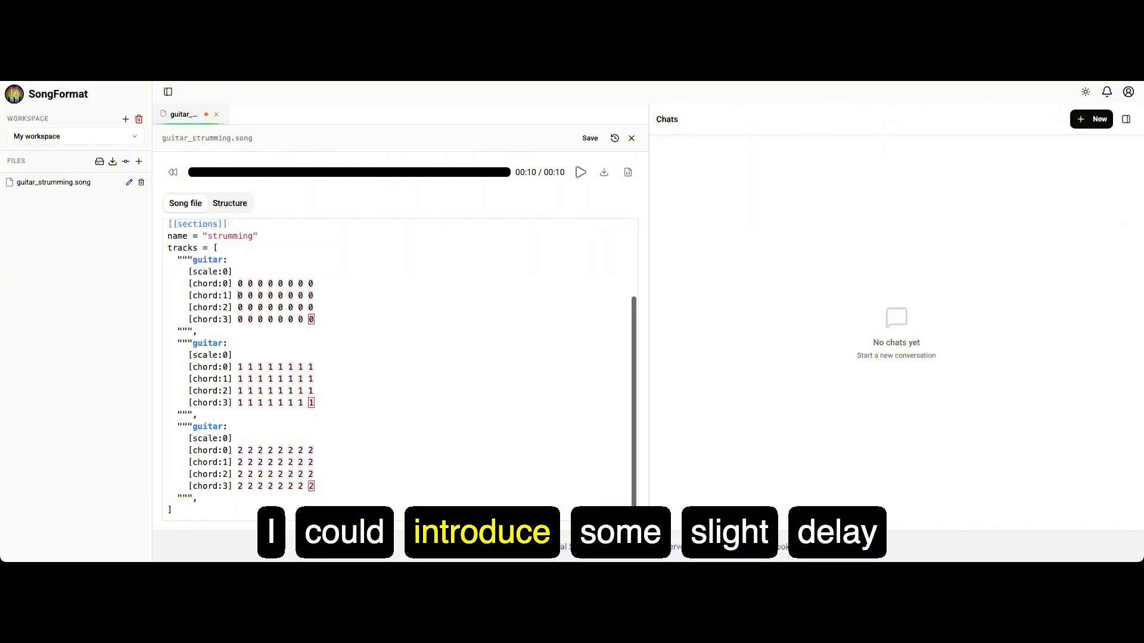
type("~0")
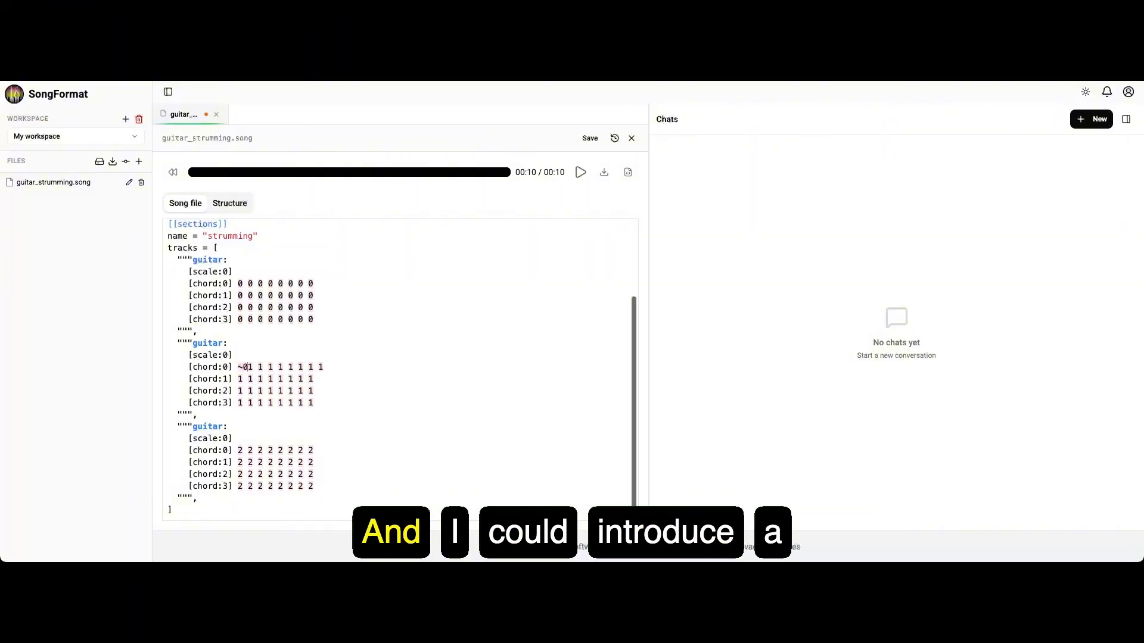
type(".1 ")
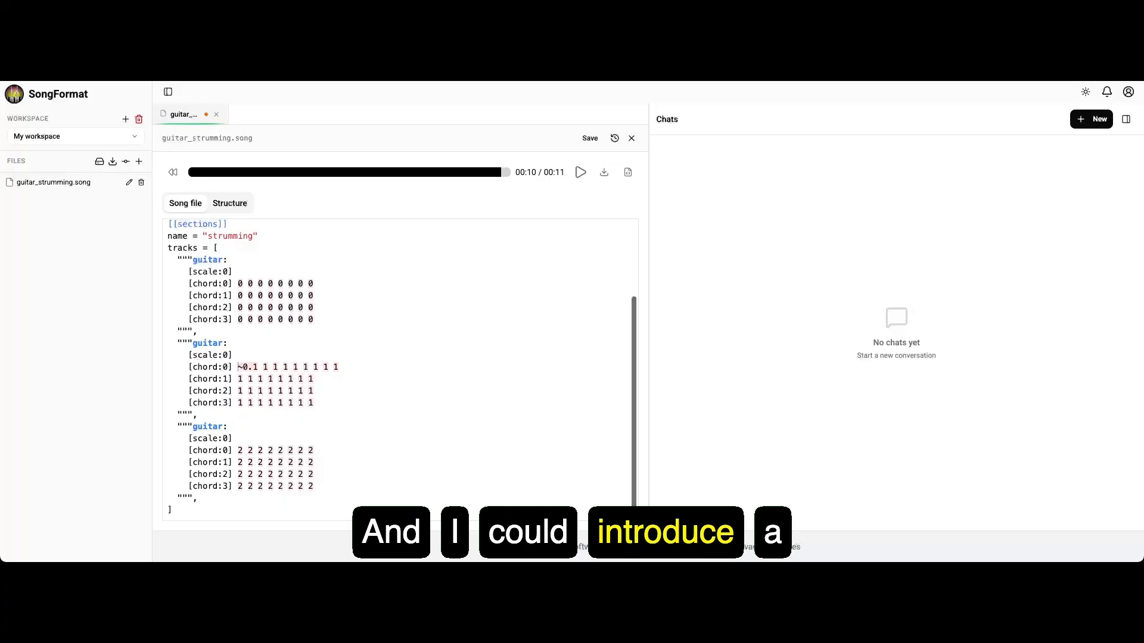
type("@")
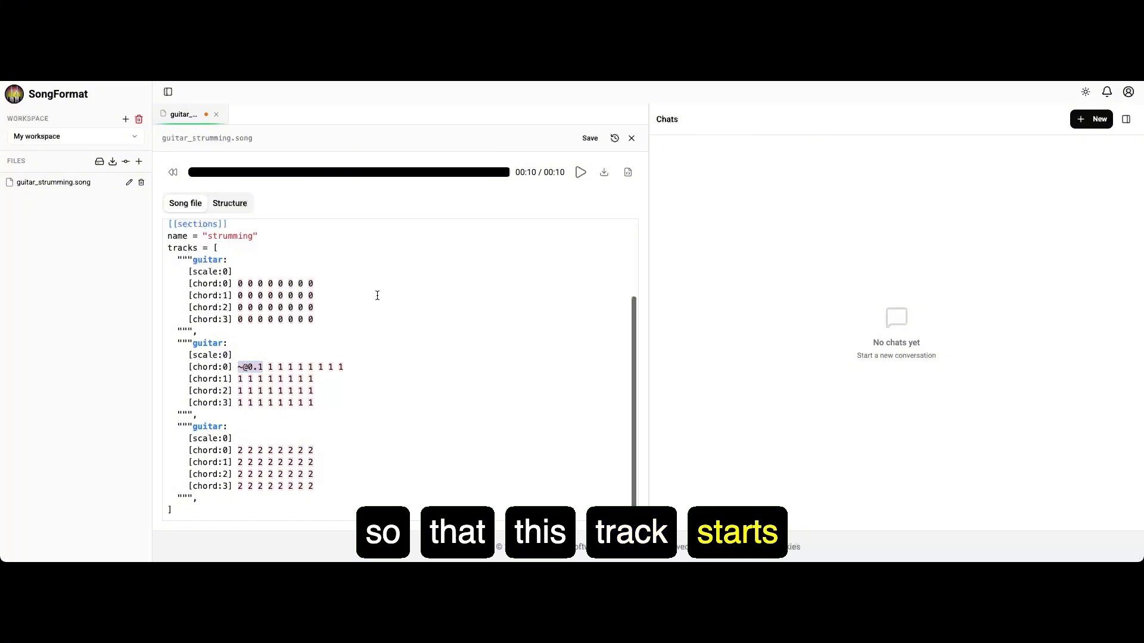
Step: Try adding the duration @0.9 to the last note of the second track's chord:0 line, and remove it again
left_click(354, 369)
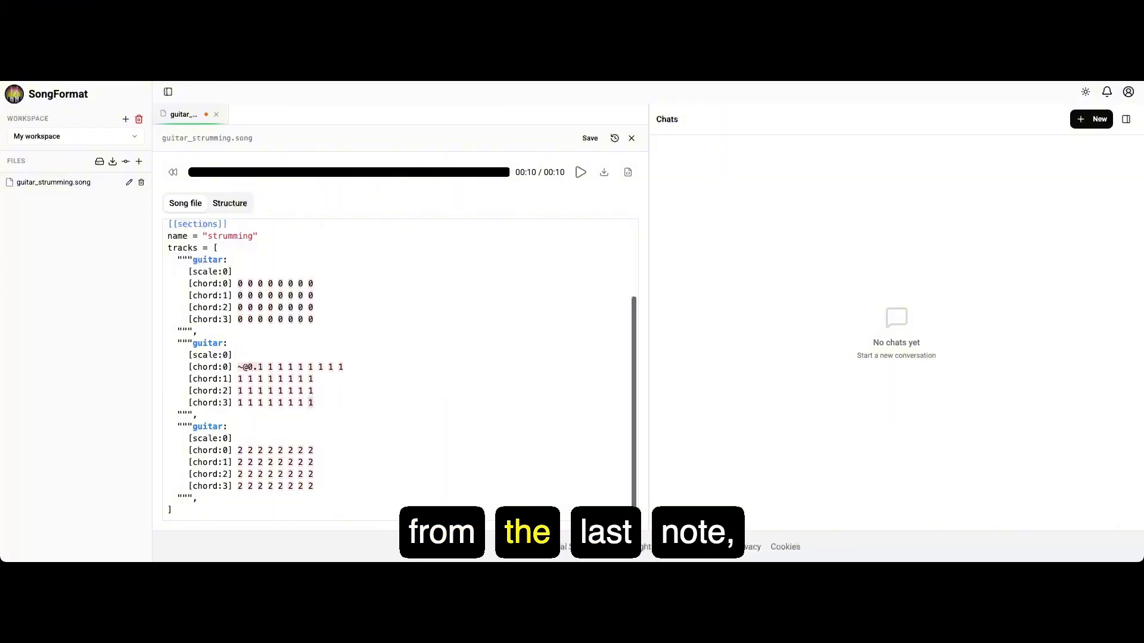
double_click(341, 367)
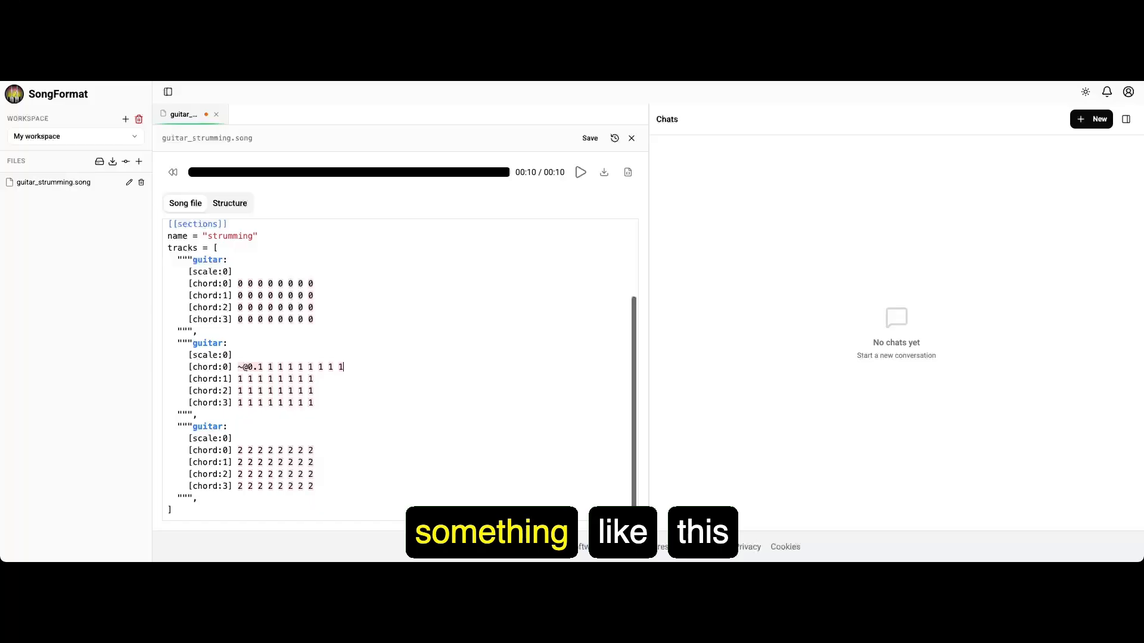
type("1@0.9")
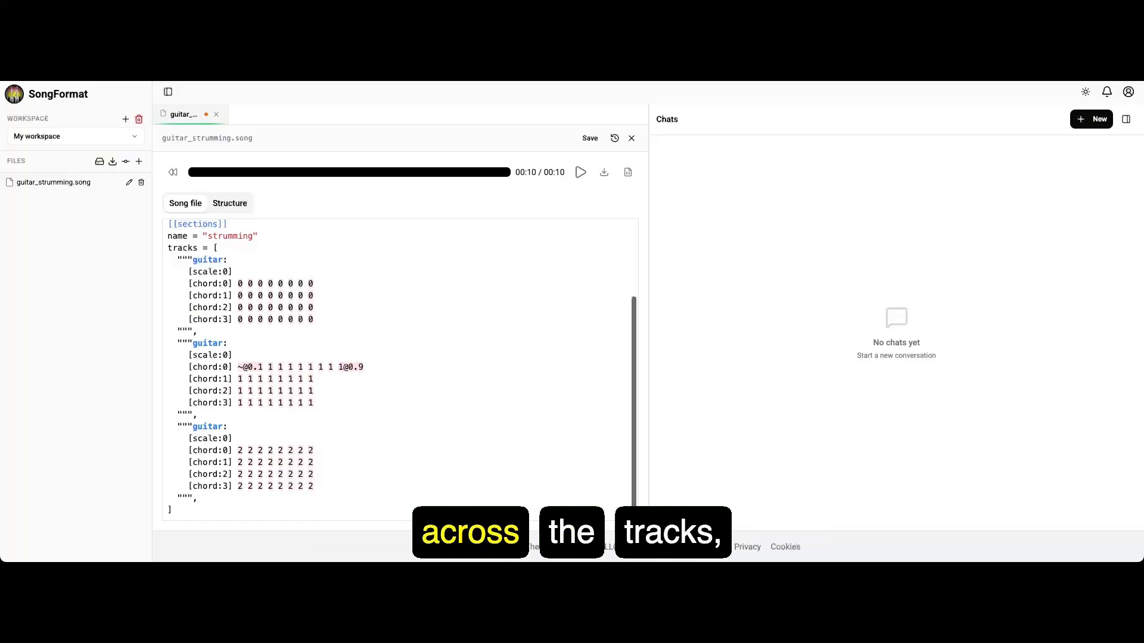
key("BackSpace")
key("BackSpace")
key("BackSpace")
key("BackSpace")
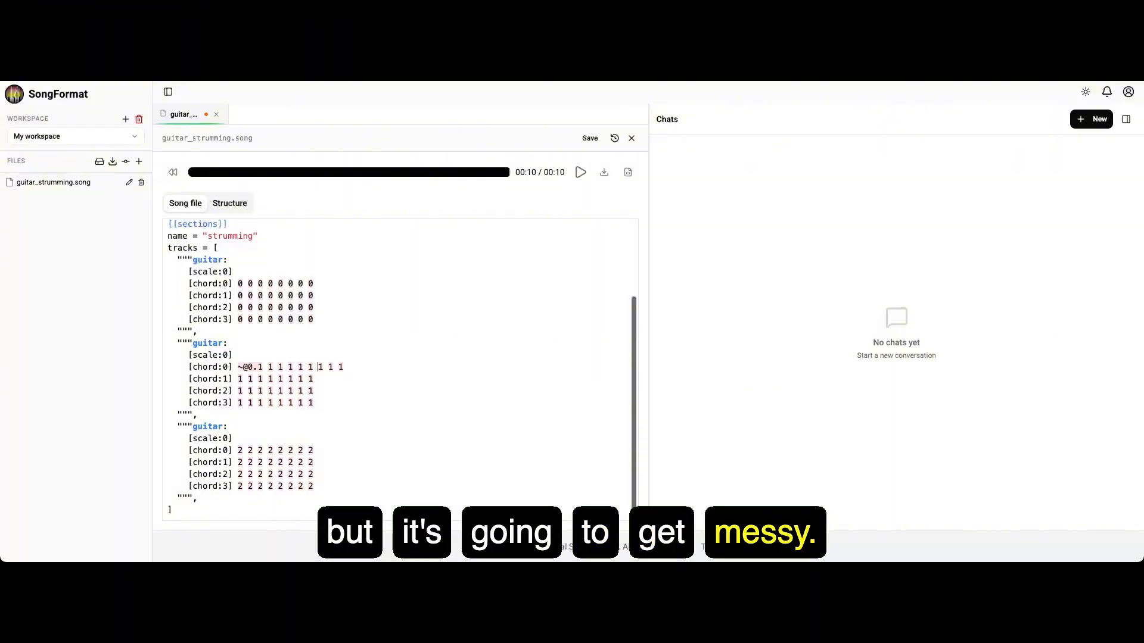
Step: Remove the ~@0.1 rest from the start of the second track's chord:0 line
key("Left")
key("Left")
key("Left")
key("Left")
key("BackSpace")
key("BackSpace")
key("BackSpace")
key("BackSpace")
key("BackSpace")
key("BackSpace")
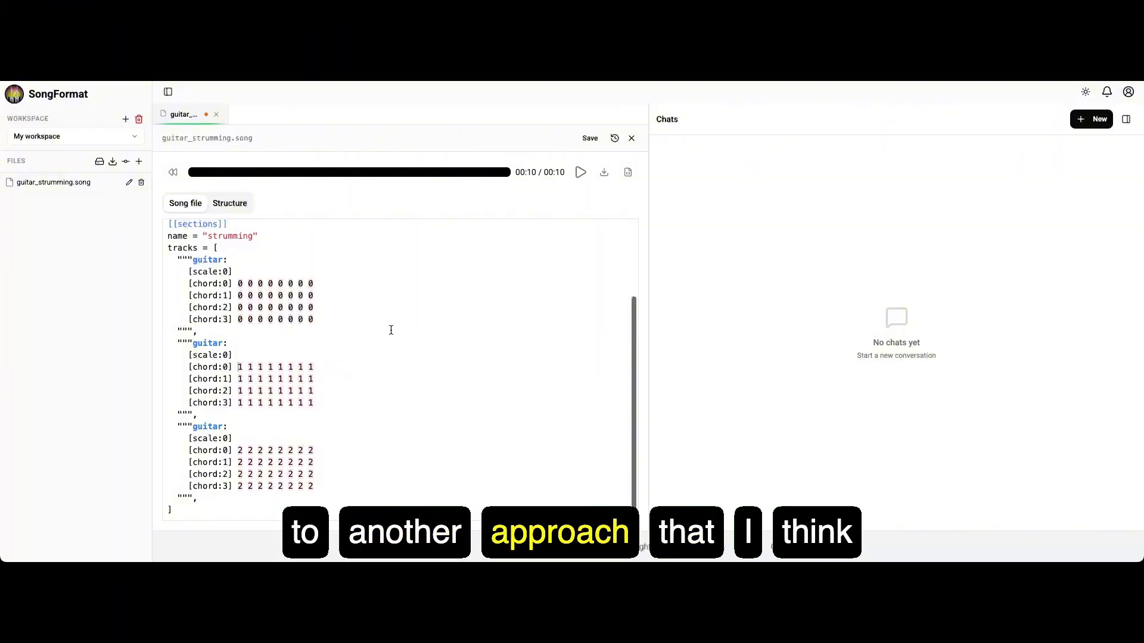
Step: Duplicate the guitar instrument definition so that the instruments section holds three identical guitar lines
scroll(355, 338, "up", 4)
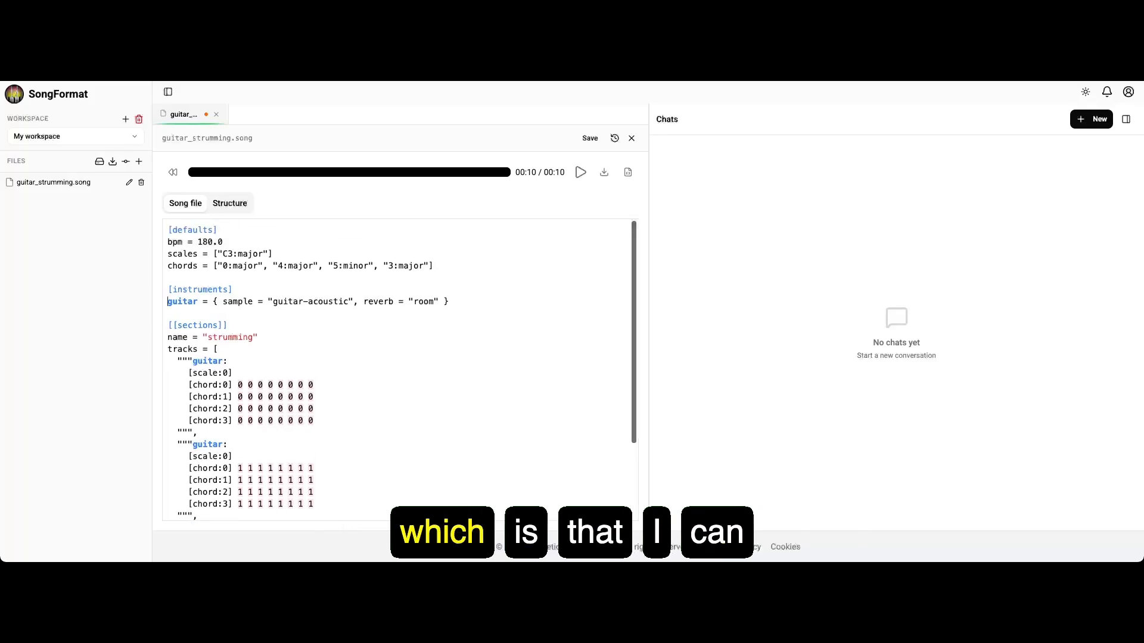
key("shift+Down")
key("super+c")
key("super+v")
key("super+v")
key("super+v")
key("Up")
key("Up")
key("Up")
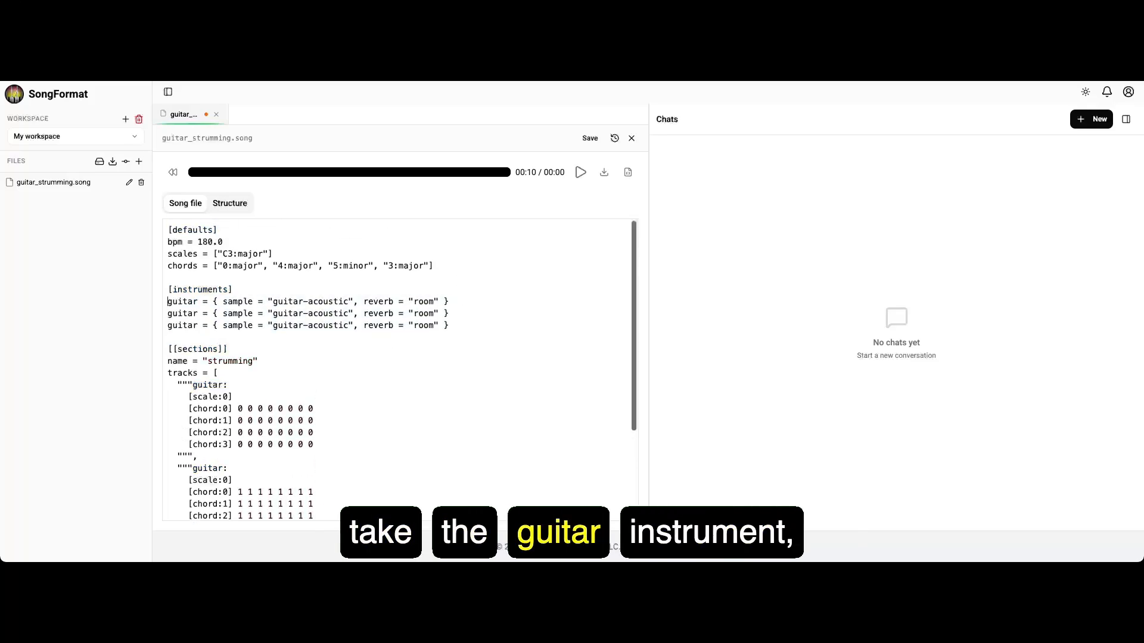
Step: Rename the first guitar instrument to guitar1 and the other two to guitar2
key("alt+Right")
type("1")
key("Down")
key("Left")
type("2")
key("Down")
key("Left")
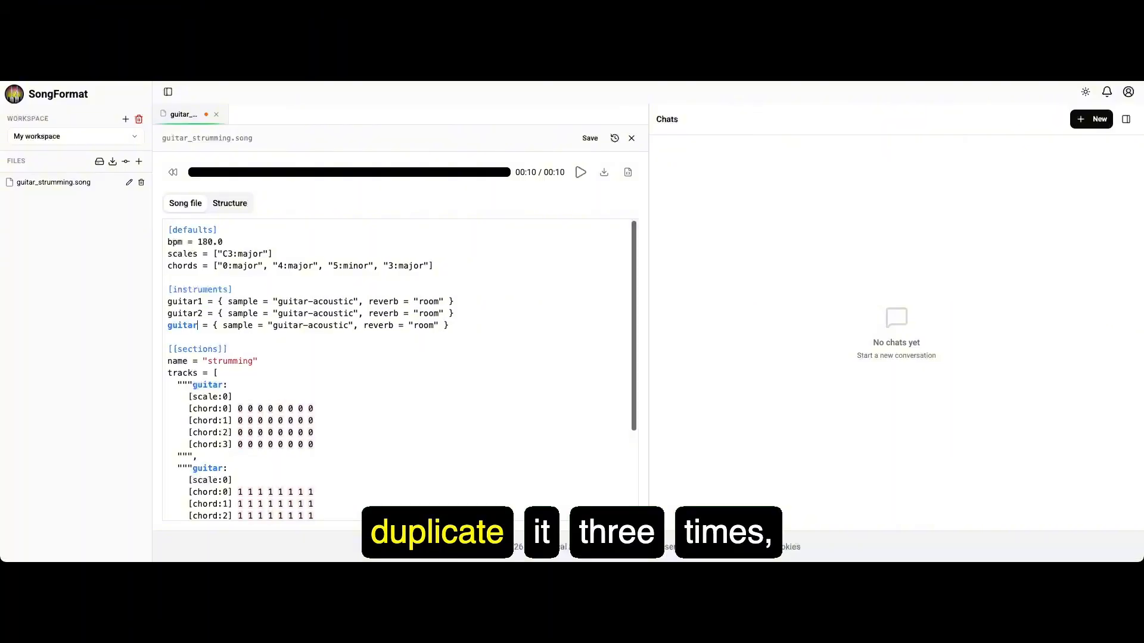
type("2")
Step: Change the first track's instrument to guitar1
key("Down")
key("Down")
key("Down")
key("Down")
key("Down")
key("alt+Right")
type("1")
Step: Change the second track's instrument to guitar2 and the third track's instrument to guitar3
key("Down")
key("Down")
key("Down")
key("Down")
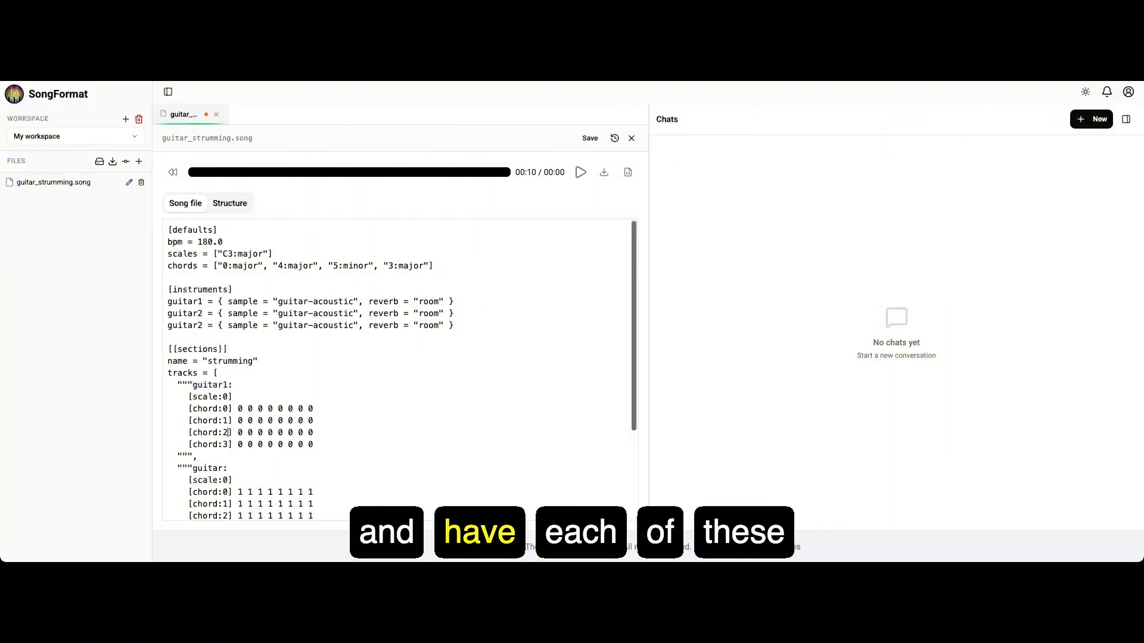
key("Down")
key("Down")
key("Down")
key("alt+Right")
type("2")
scroll(300, 422, "down", 4)
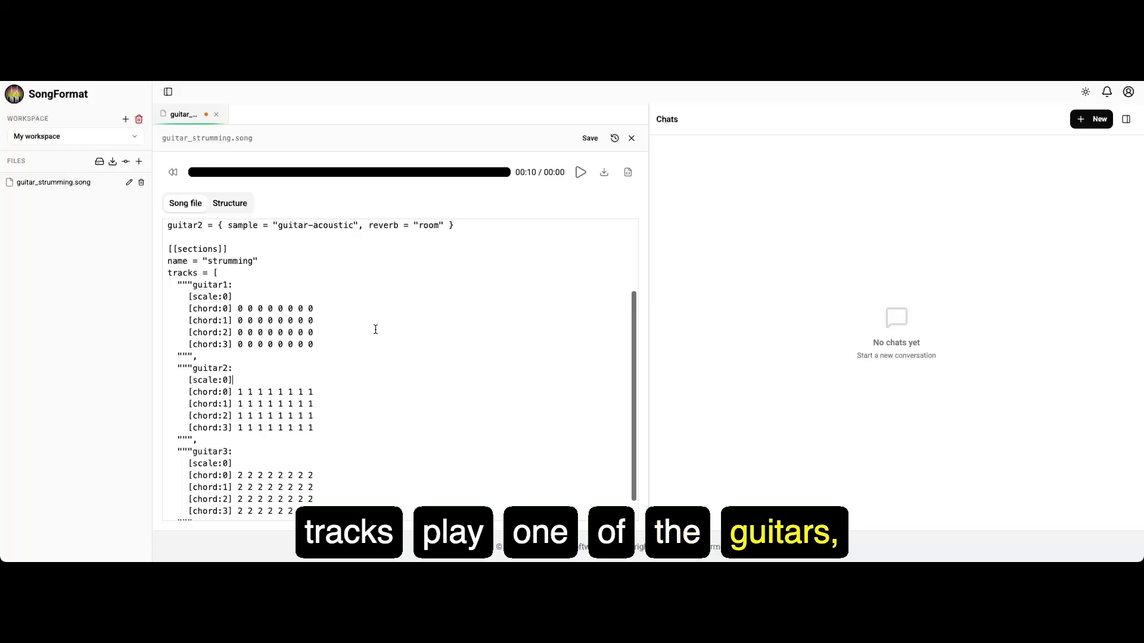
Step: Rename the third instrument definition to guitar3 and check it against the tracks
scroll(376, 327, "up", 4)
scroll(359, 380, "down", 1)
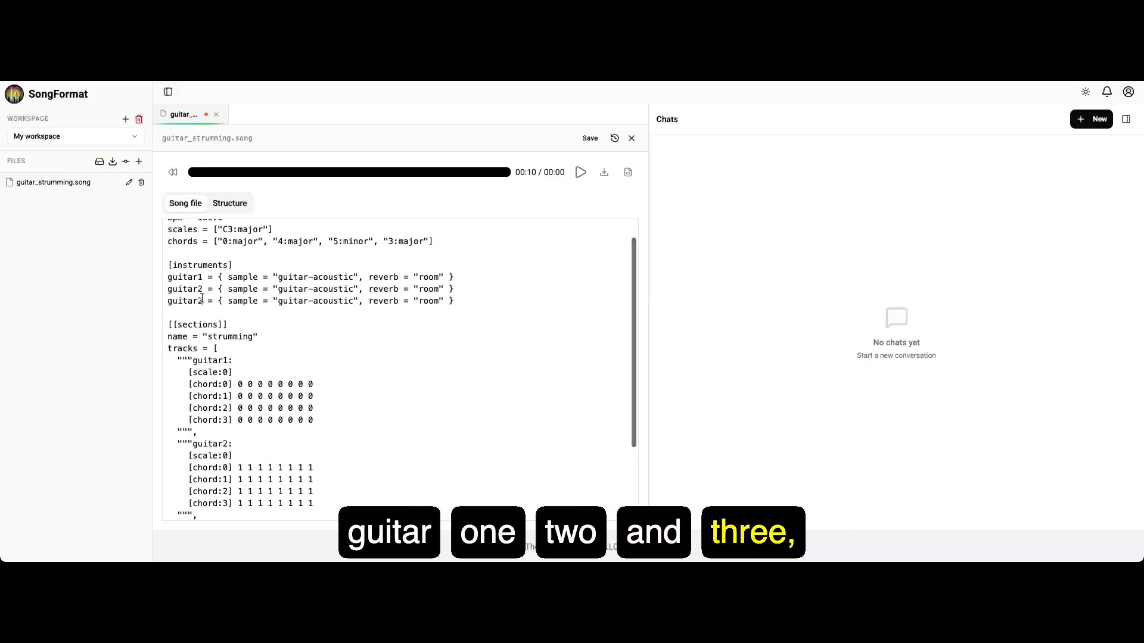
key("BackSpace")
type("3")
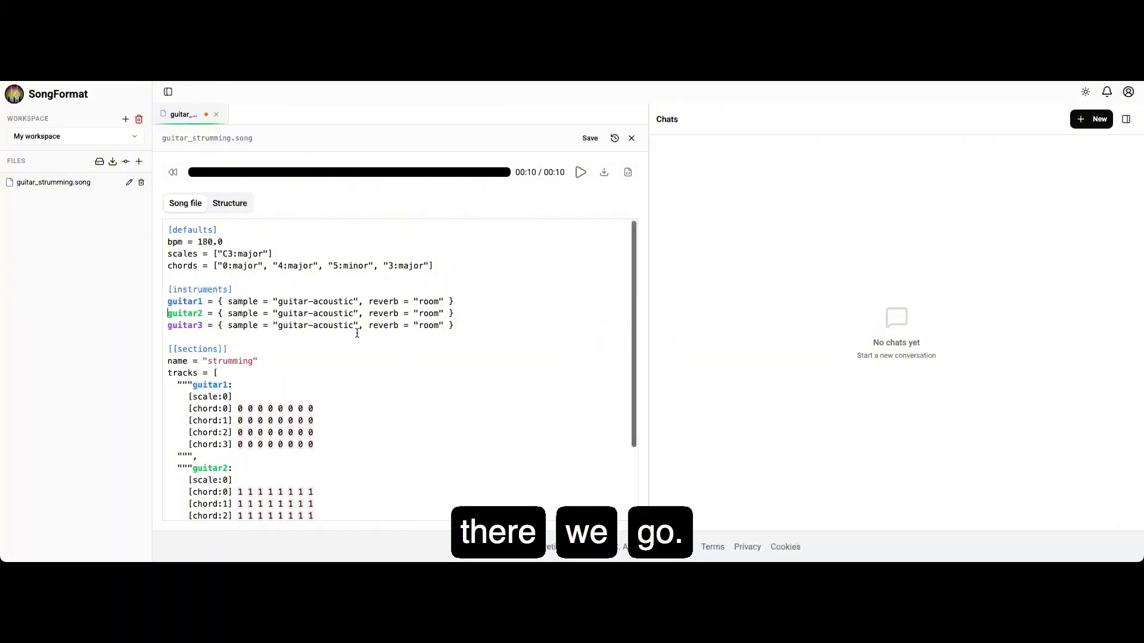
scroll(389, 365, "down", 5)
scroll(401, 347, "up", 5)
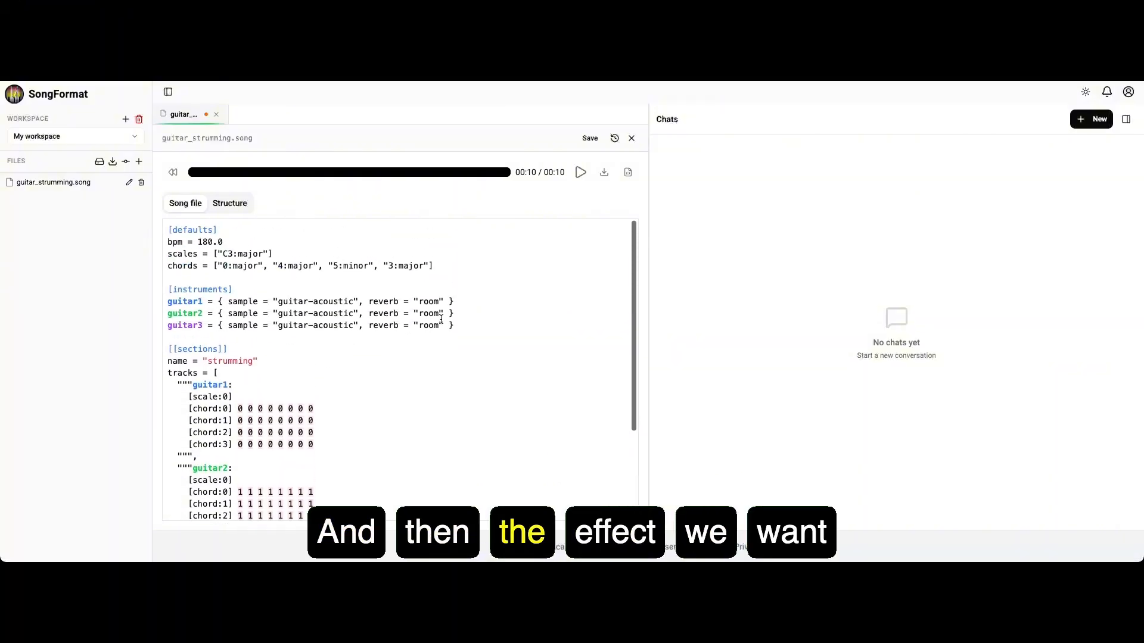
Step: Add an empty delay = [] property after the reverb setting of the guitar2 and guitar3 instruments
left_click(465, 301)
key("shift+Down")
key("shift+Down")
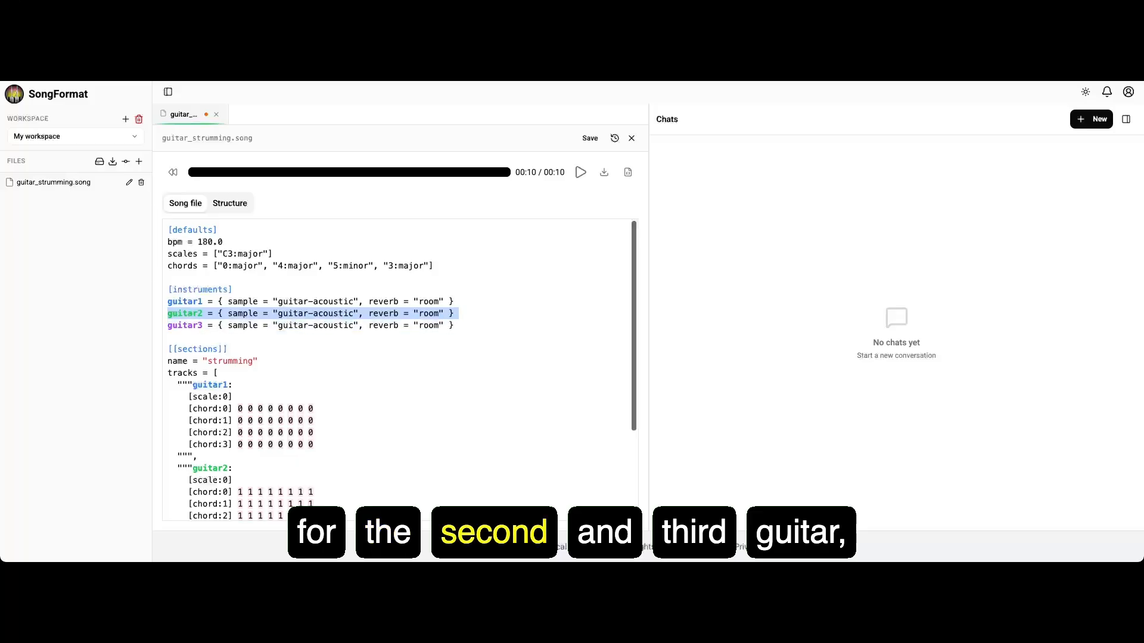
left_click(444, 314)
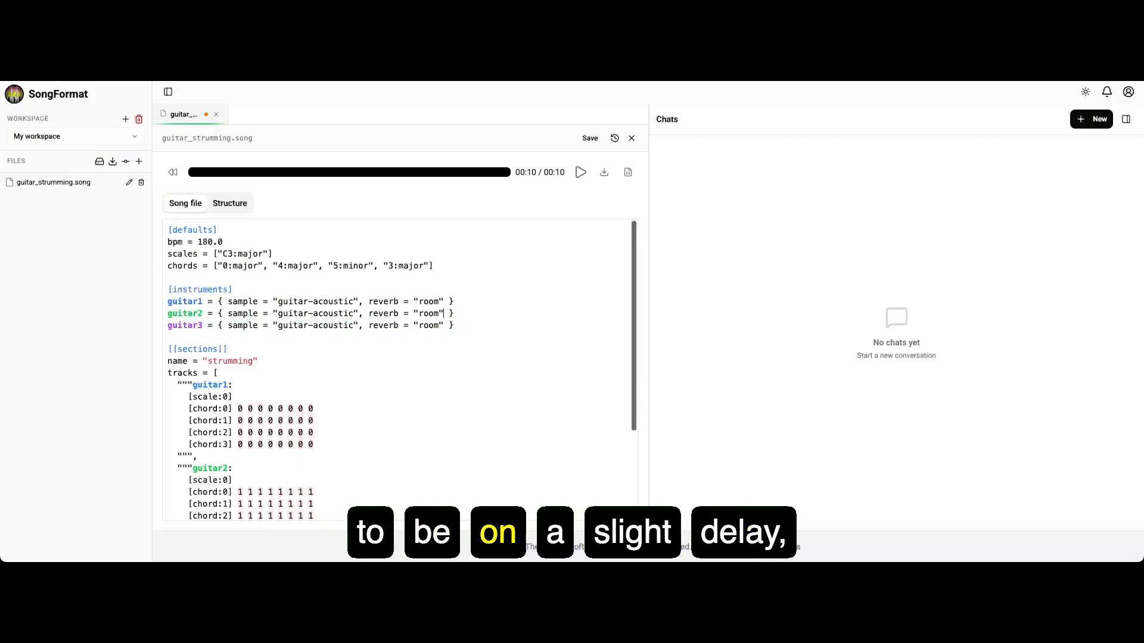
type(", delay = []")
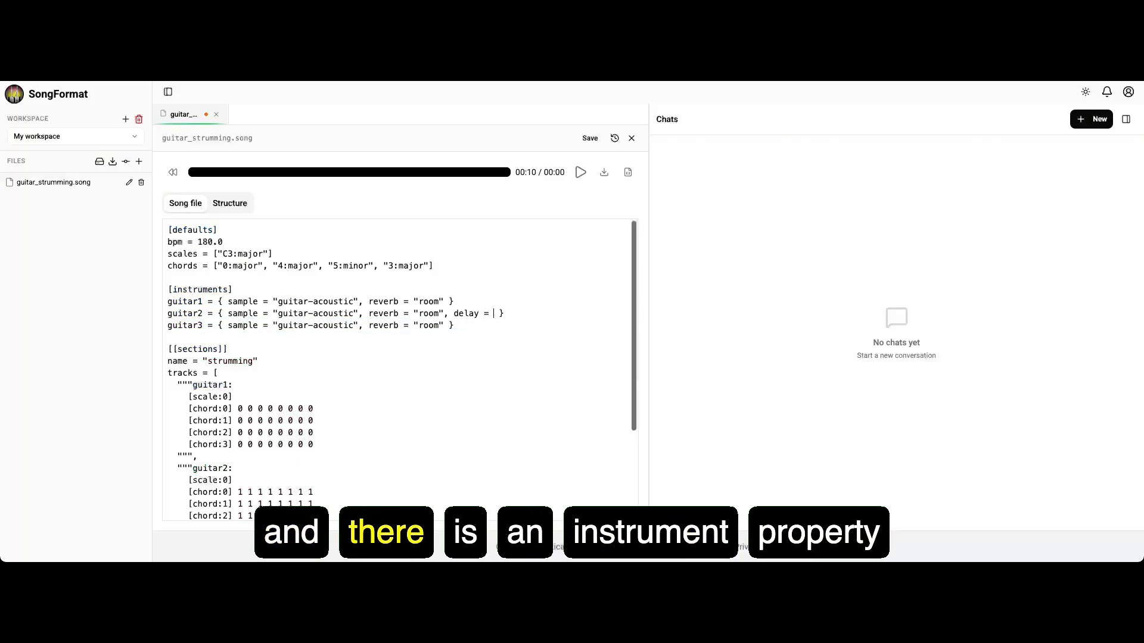
left_click(444, 326)
type(", dela")
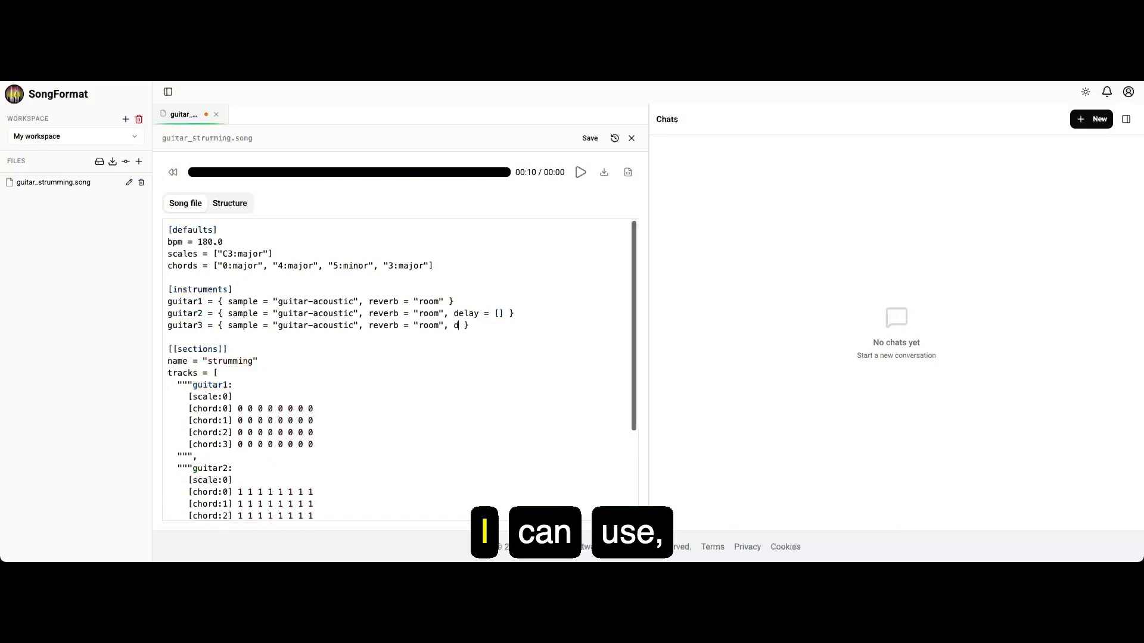
type("y = []")
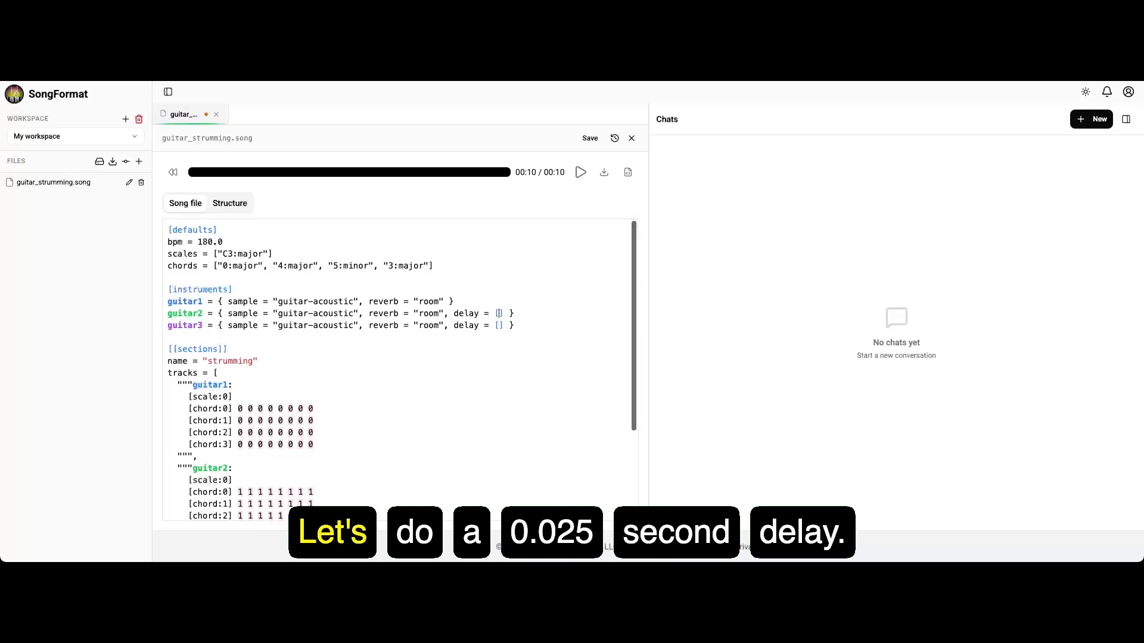
Step: Fill in the delay values [0.025, 0, 1] for guitar2 and [0.05, 0, 1] for guitar3
type("0.025")
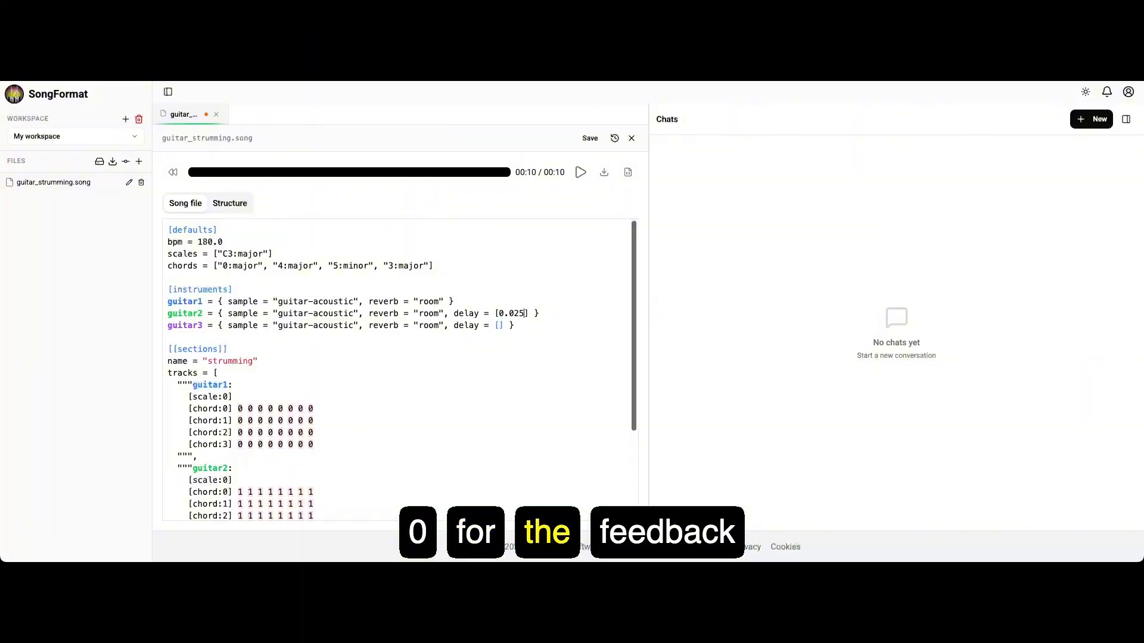
type(", 0, 1")
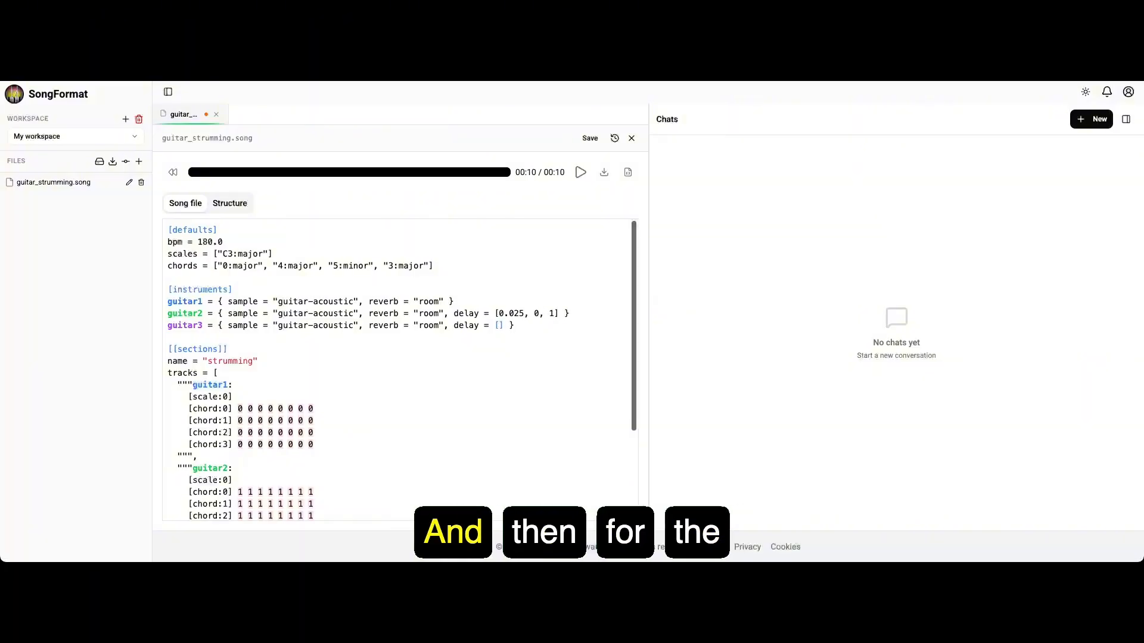
type("0.05")
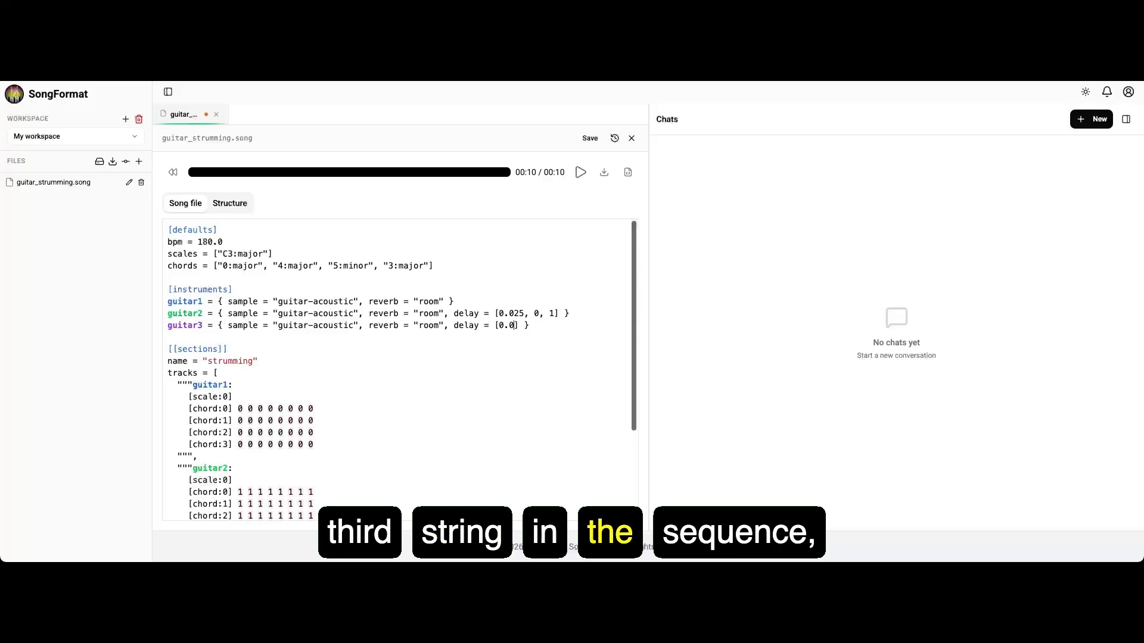
type(", ")
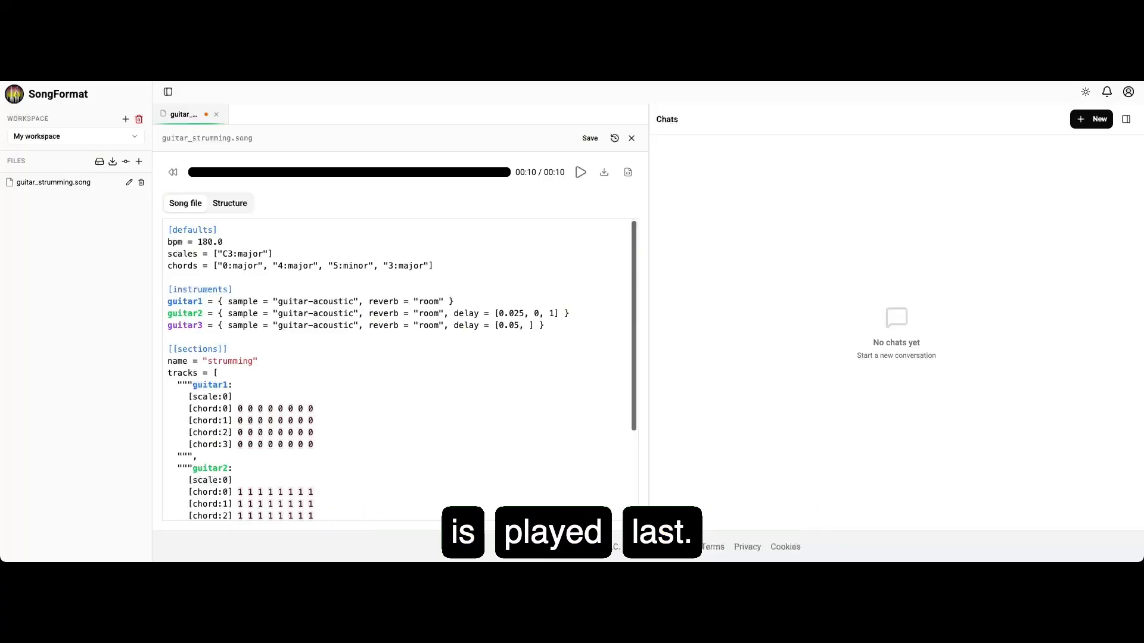
type("0, 1")
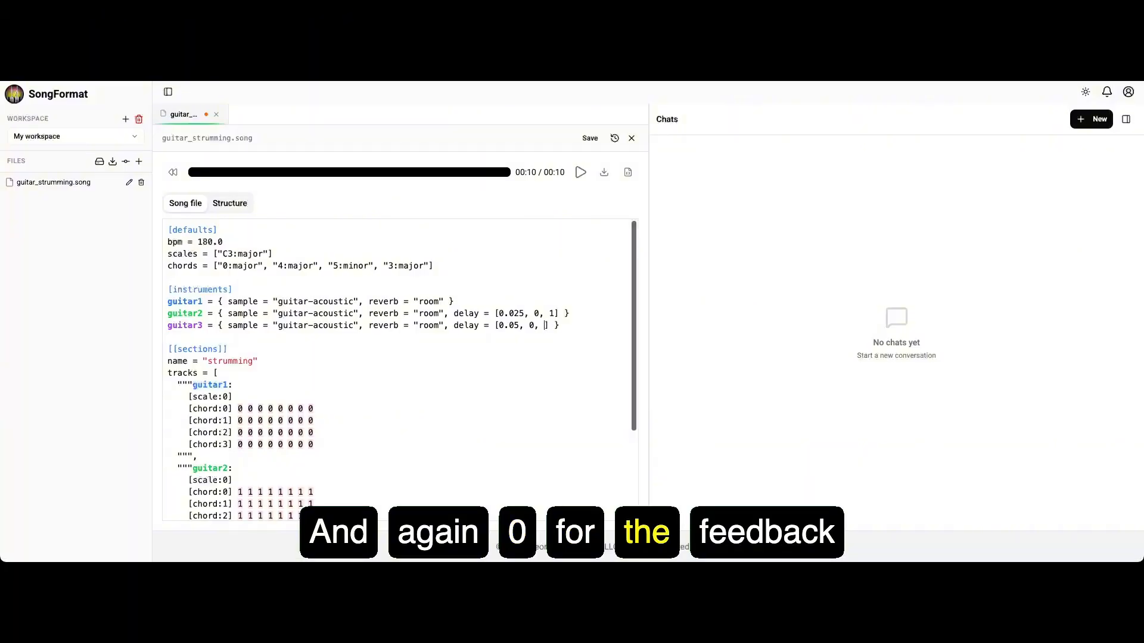
scroll(390, 397, "down", 3)
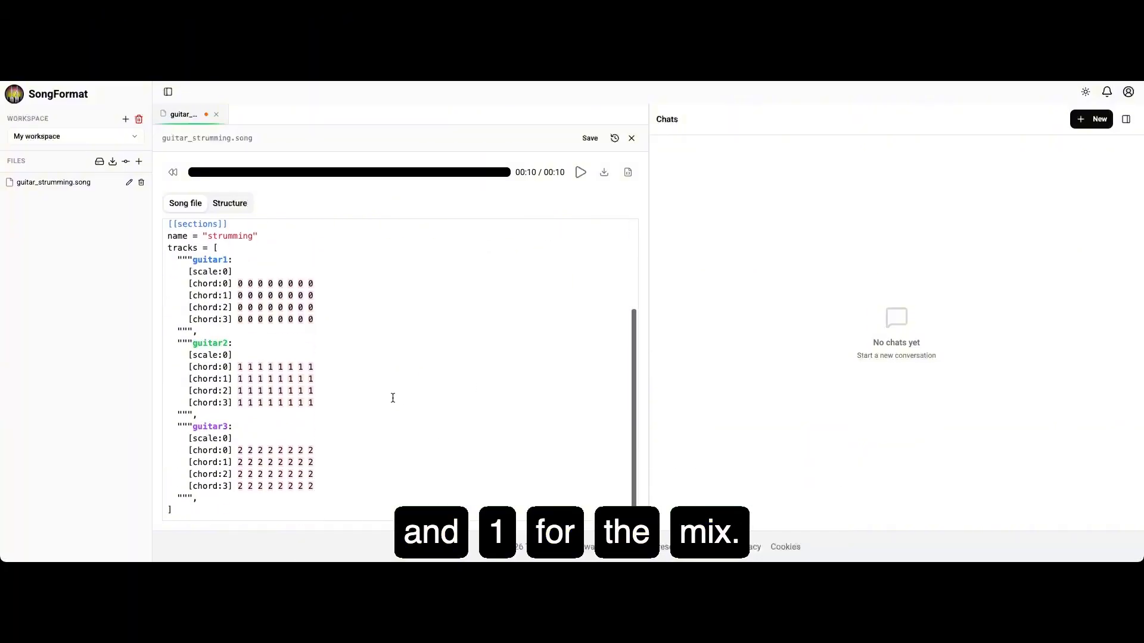
scroll(396, 389, "up", 3)
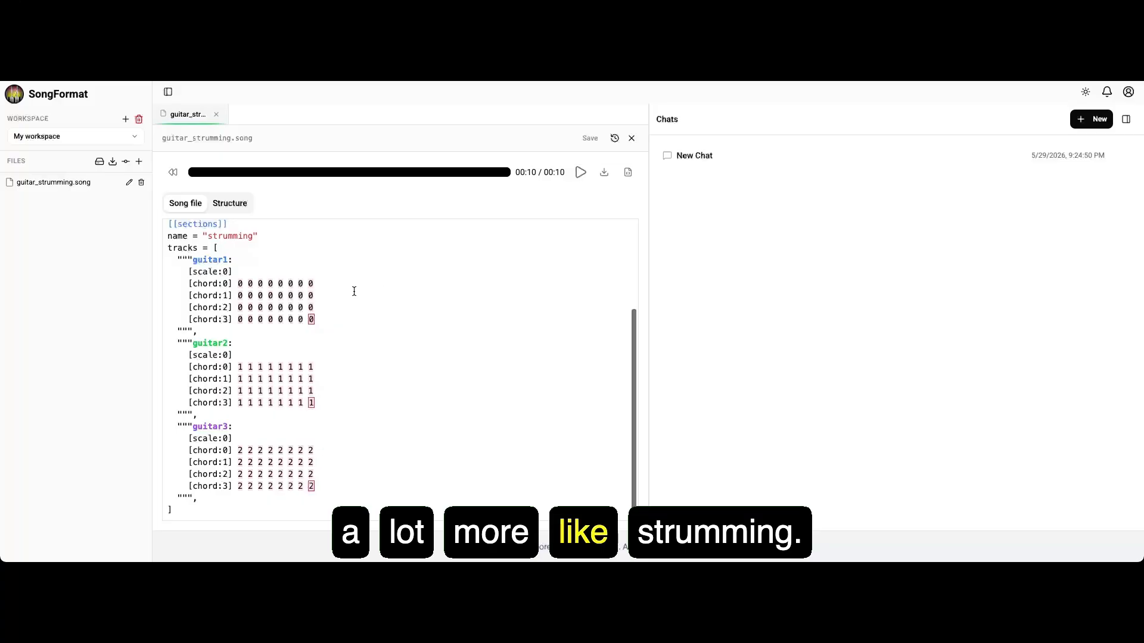
Step: Examine the notes of the three delayed guitars in the structure view and return to the song file
scroll(354, 292, "up", 3)
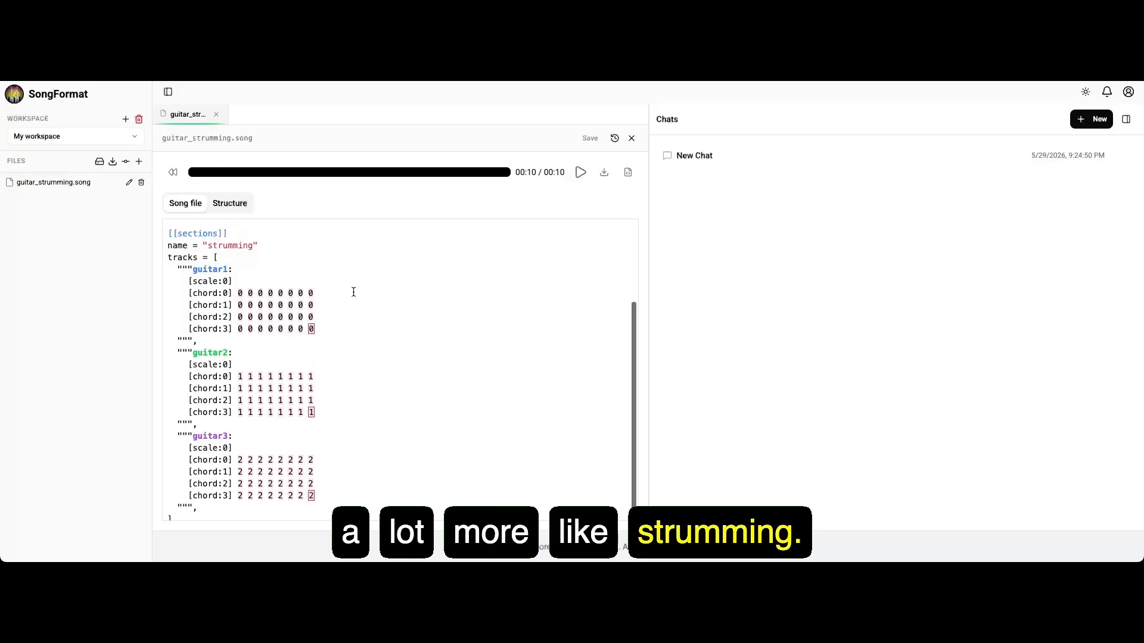
left_click(235, 204)
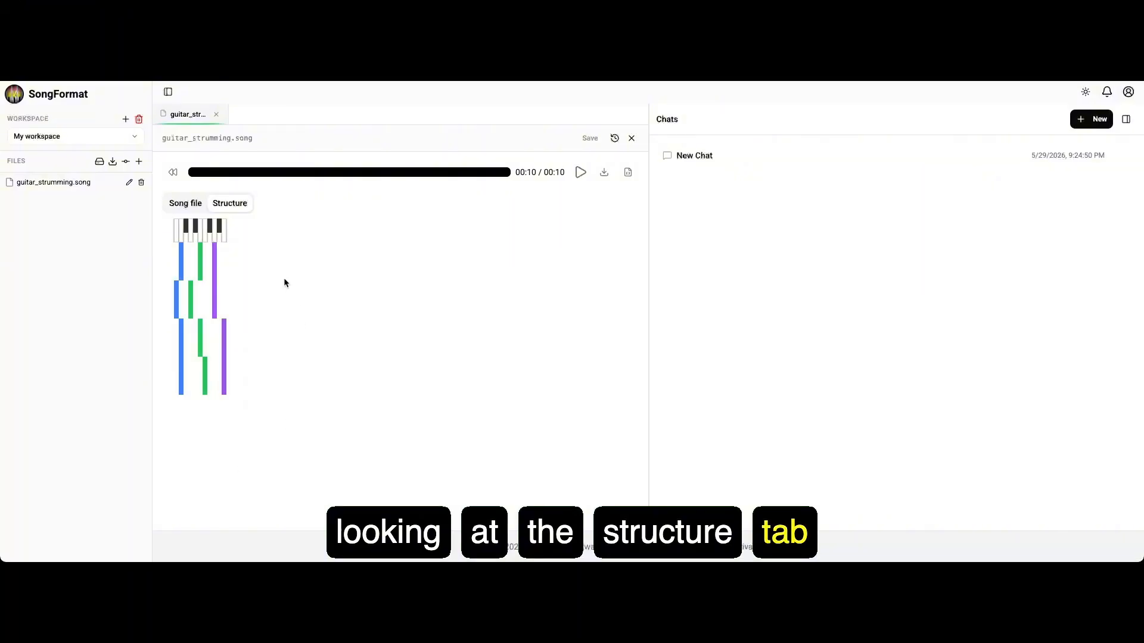
left_click(193, 206)
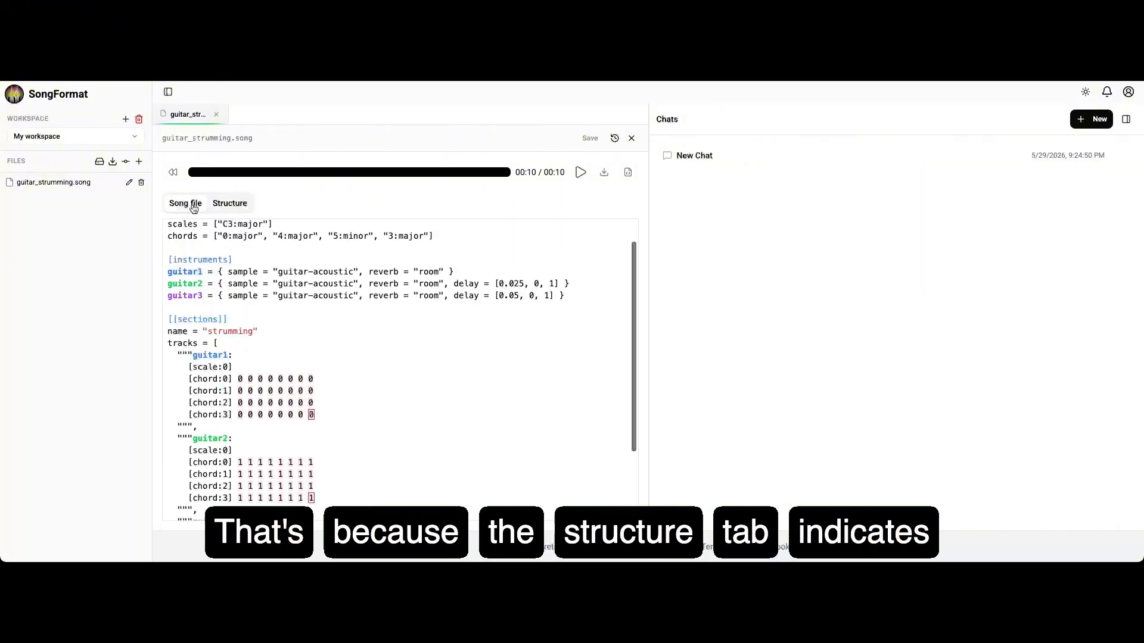
Step: Compare the guitar2 and guitar3 delay definitions and the track notes with the structure view, returning to the song file
scroll(345, 375, "down", 3)
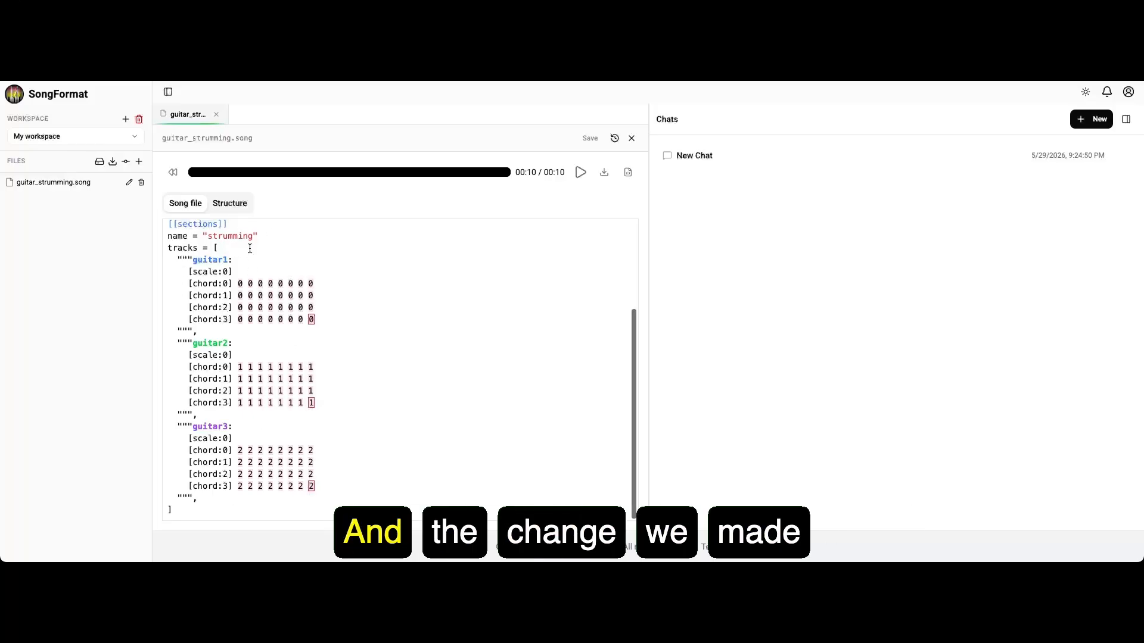
scroll(257, 253, "up", 4)
left_click_drag(565, 319, 561, 305)
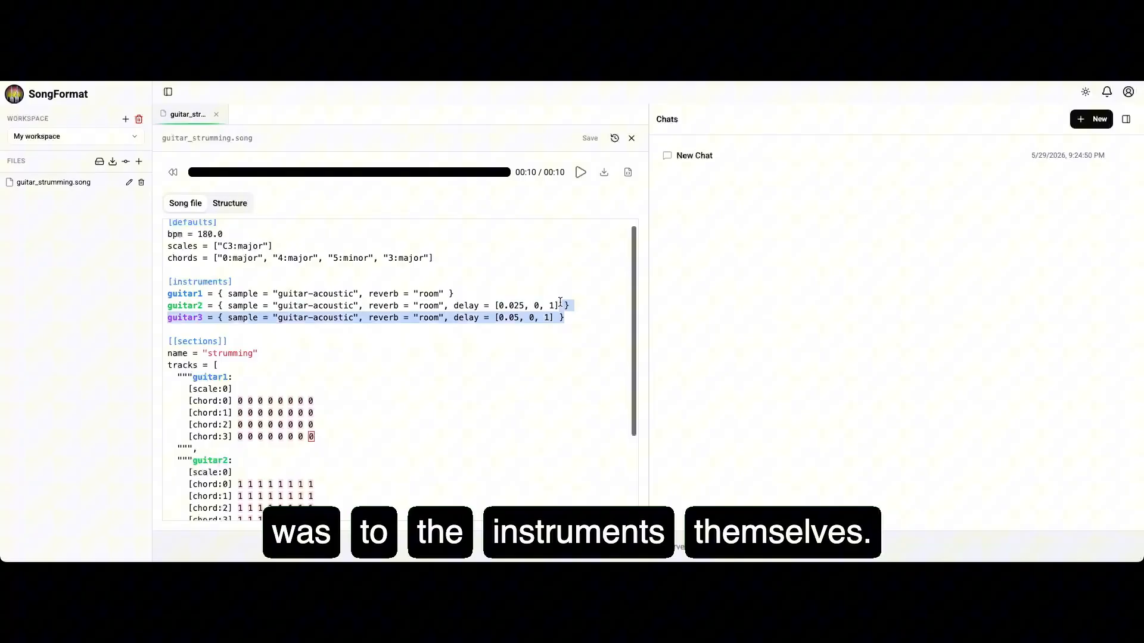
left_click(465, 290)
left_click(225, 204)
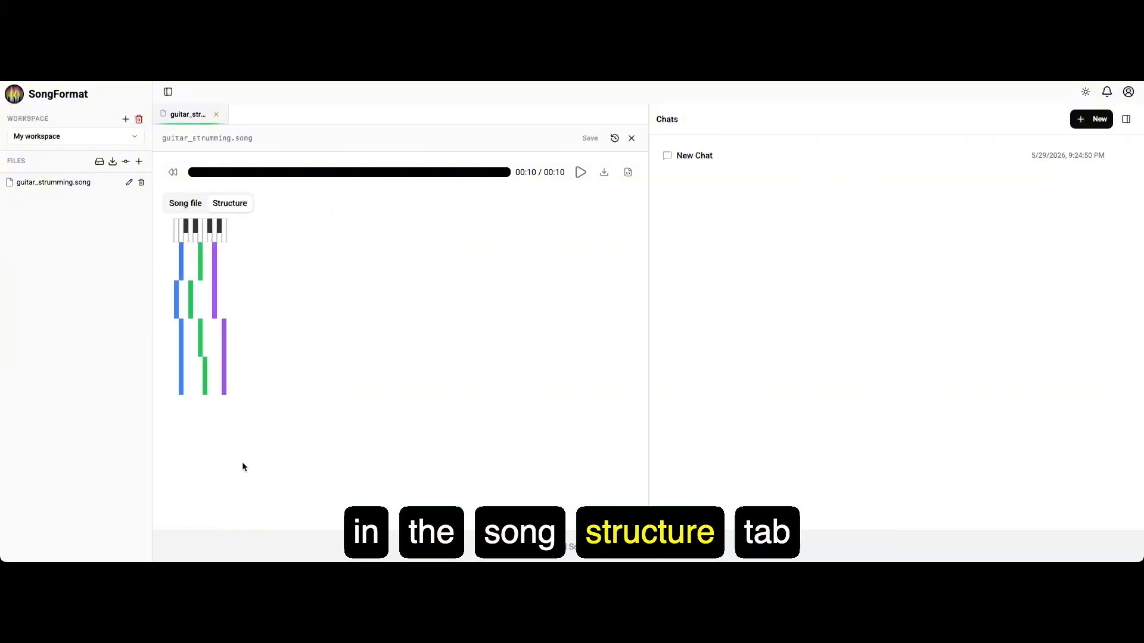
left_click(186, 203)
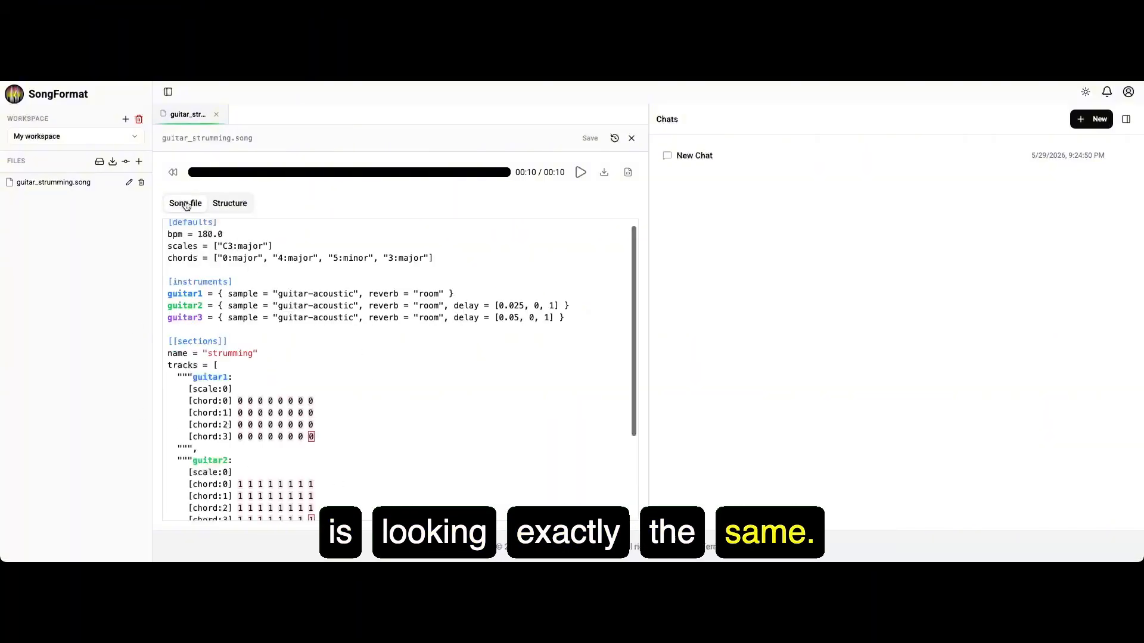
scroll(366, 427, "down", 4)
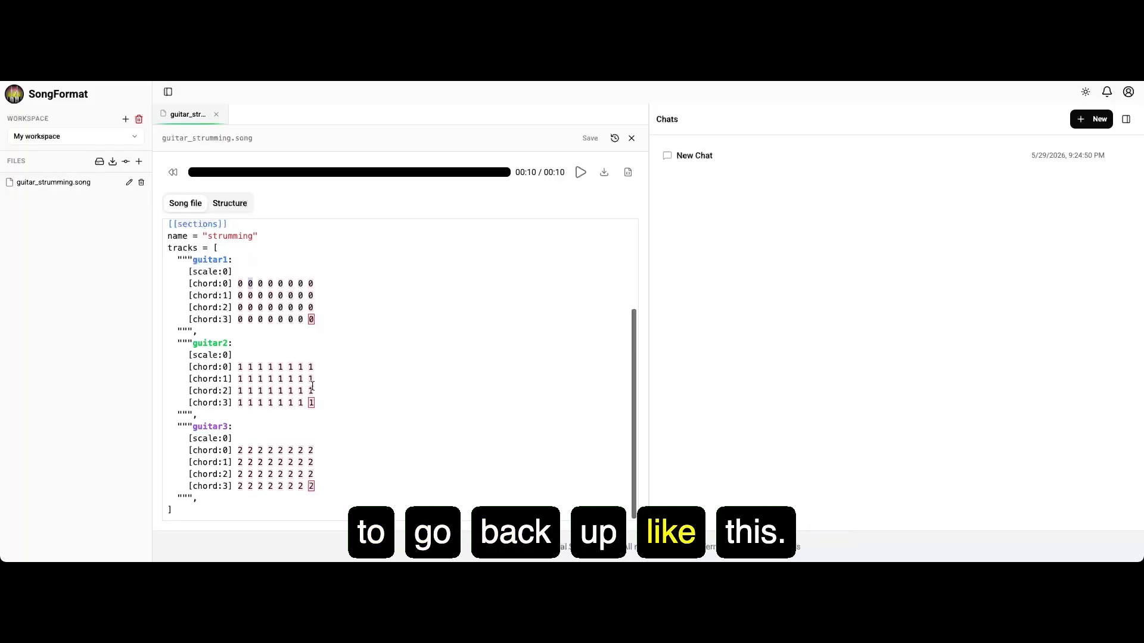
Step: Change the second note of all four chord lines in the guitar1 track to 2
left_click(255, 288)
key("Down")
key("Down")
key("Down")
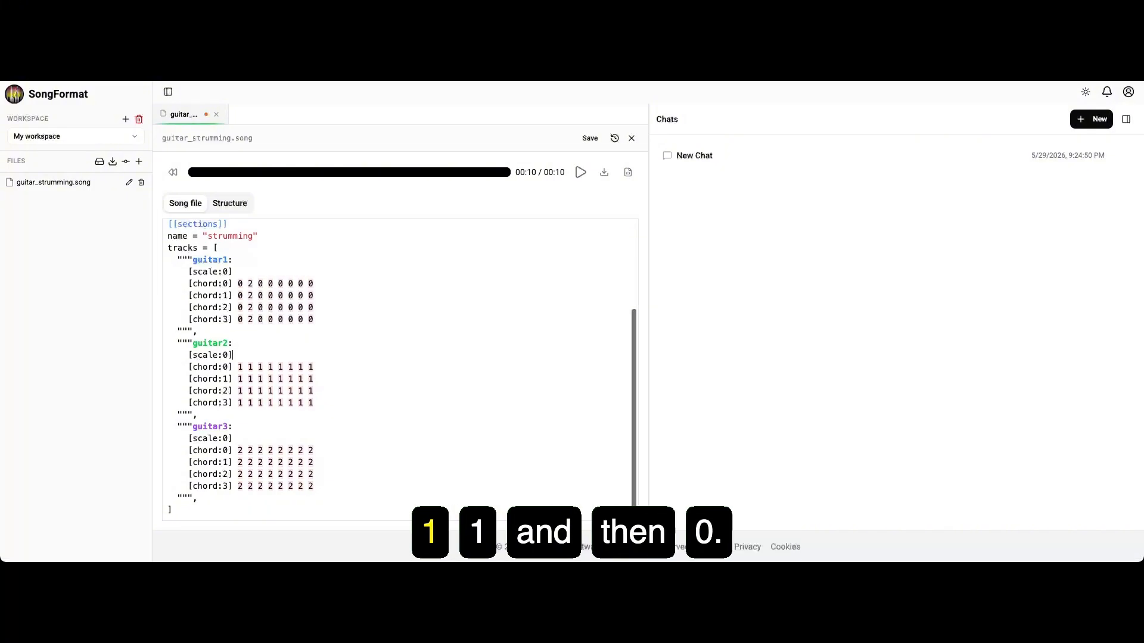
Step: Change the second note of all four chord lines in the guitar3 track to 0
key("Down")
key("Down")
key("Down")
key("BackSpace")
type("0")
key("Down")
key("BackSpace")
type("0")
key("Down")
key("BackSpace")
type("0")
key("Down")
key("BackSpace")
type("0")
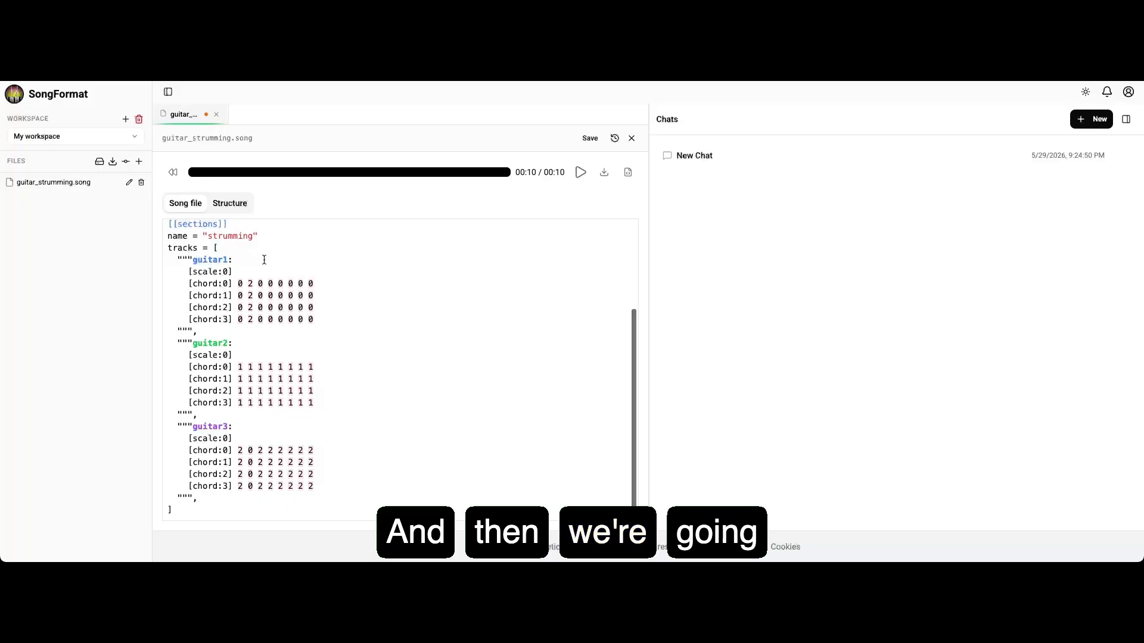
Step: Change the fourth note of all four chord lines in the guitar1 track to 2
left_click(273, 283)
key("BackSpace")
type("2")
key("Down")
key("BackSpace")
type("2")
key("Down")
key("BackSpace")
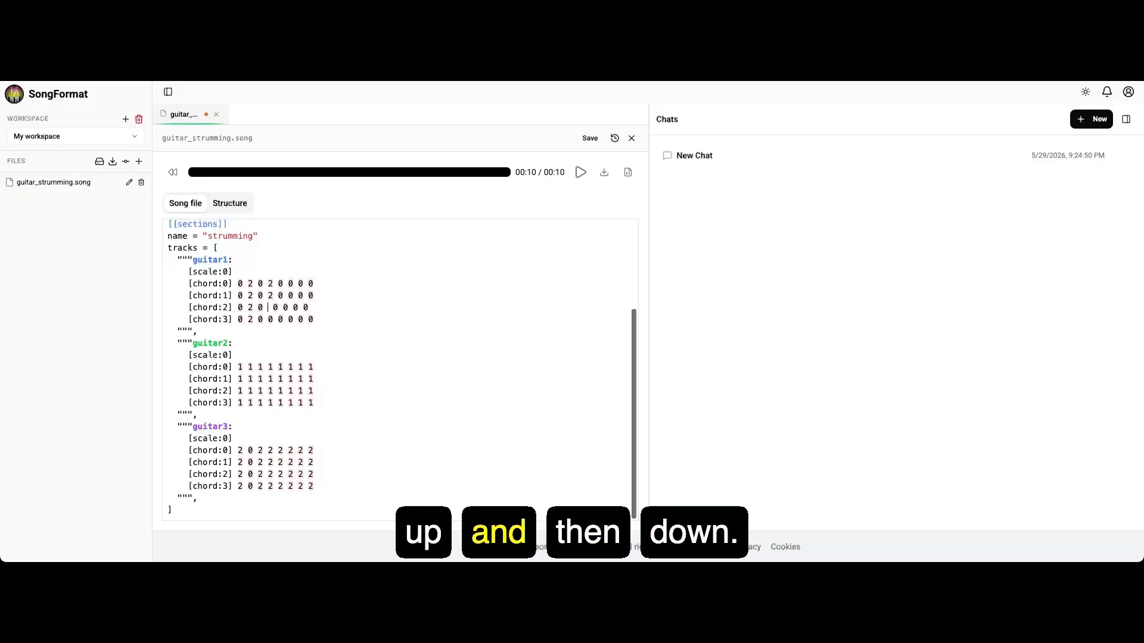
type("2")
key("Down")
key("BackSpace")
key("2")
Step: Change the fourth note of all four chord lines in the guitar3 track to 0
key("Down")
key("Down")
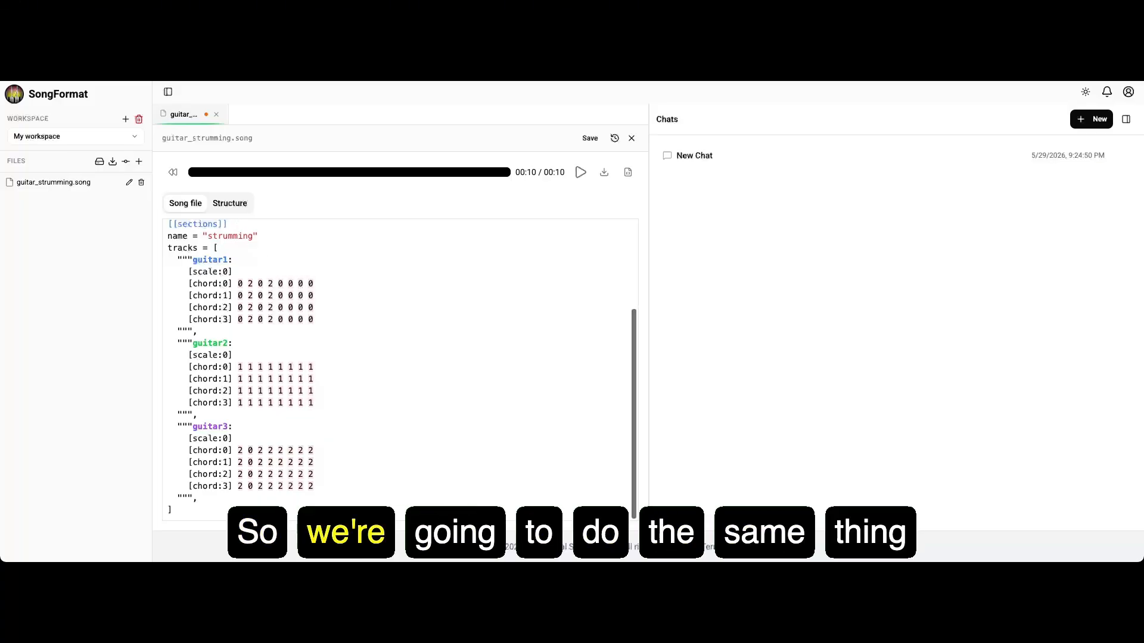
key("BackSpace")
type("0")
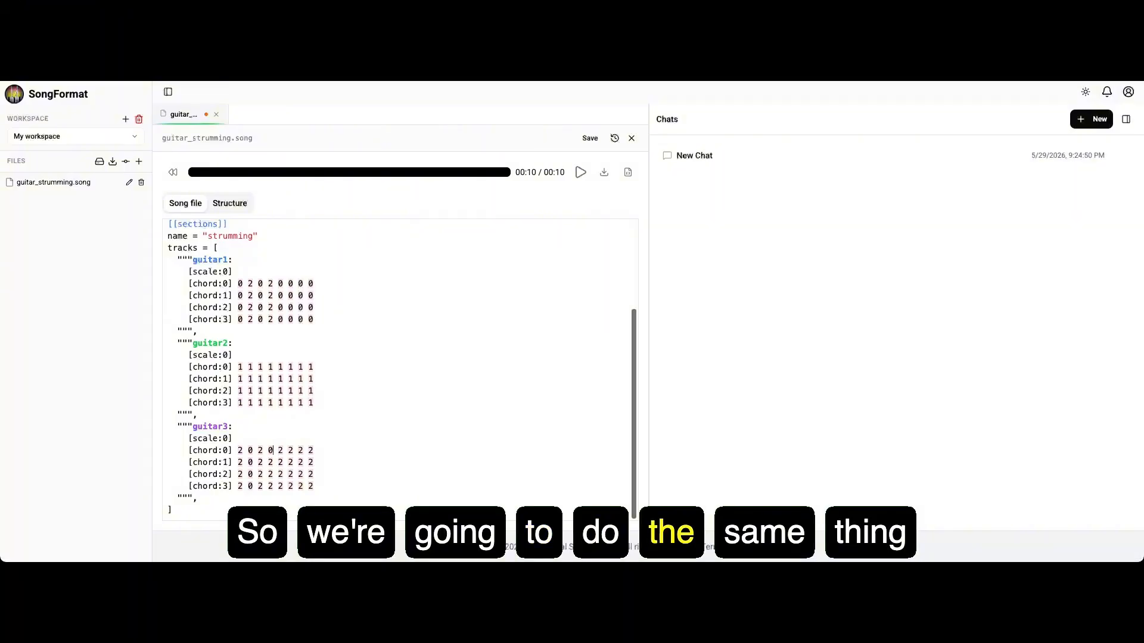
key("Down")
key("BackSpace")
type("0")
key("Down")
key("BackSpace")
type("0")
key("Down")
key("BackSpace")
type("0")
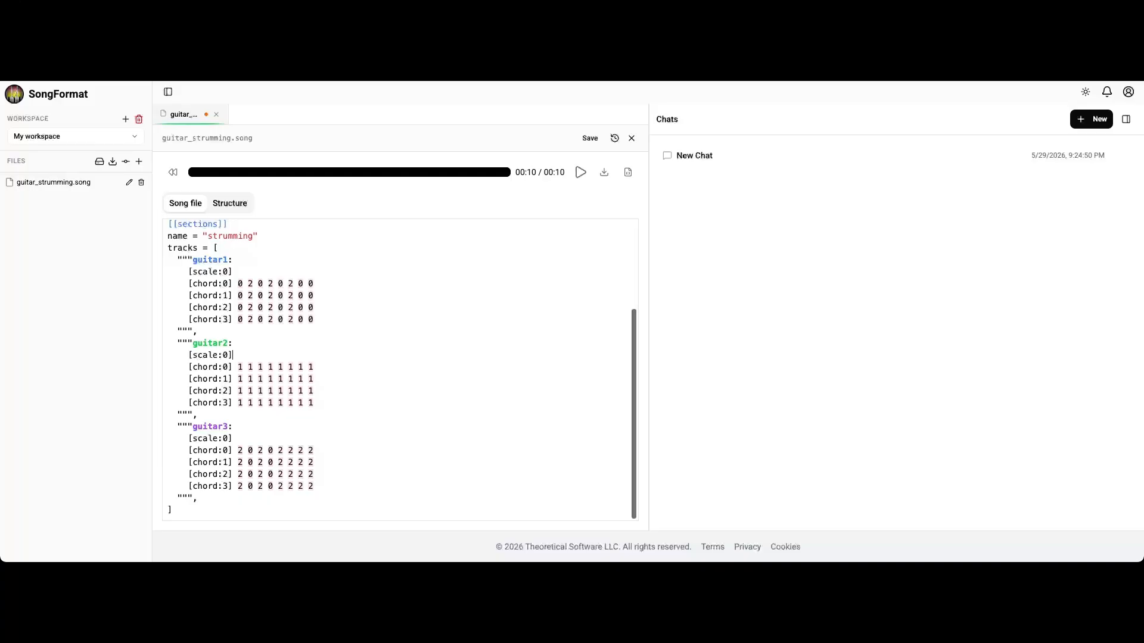
Step: Complete the alternating notes so guitar1's chord lines read 0 2 0 2 0 2 0 2 and guitar3's read 2 0 2 0 2 0 2 0
key("BackSpace")
type("0")
key("Down")
key("BackSpace")
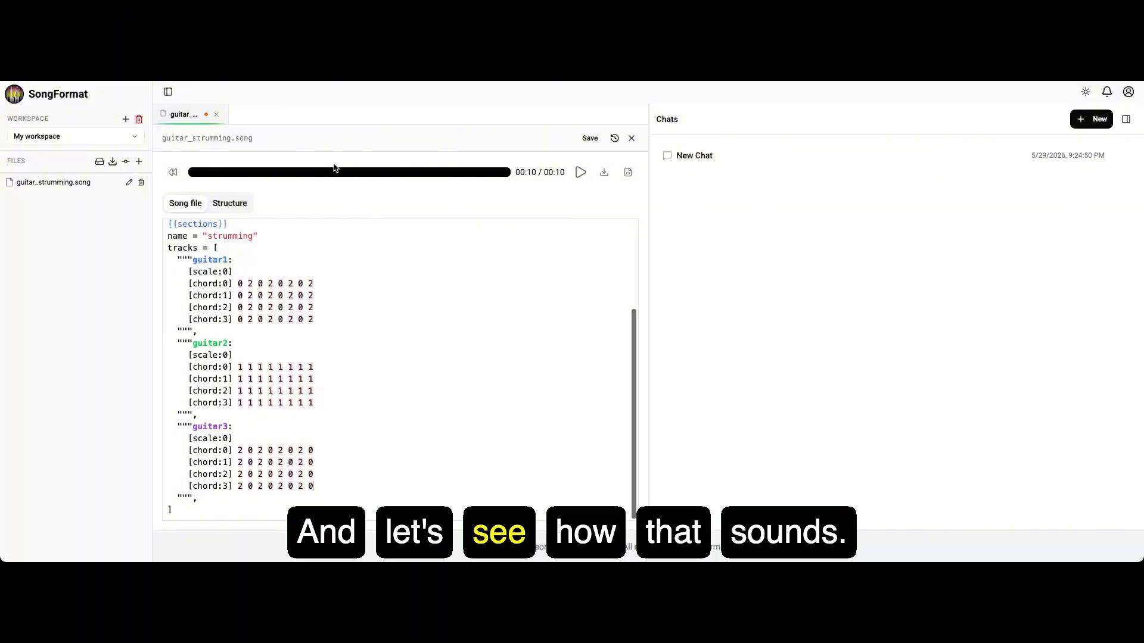
Step: Play the alternating strumming song, watch its notes in the structure view, and review the instruments and tracks in the song file
left_click(580, 172)
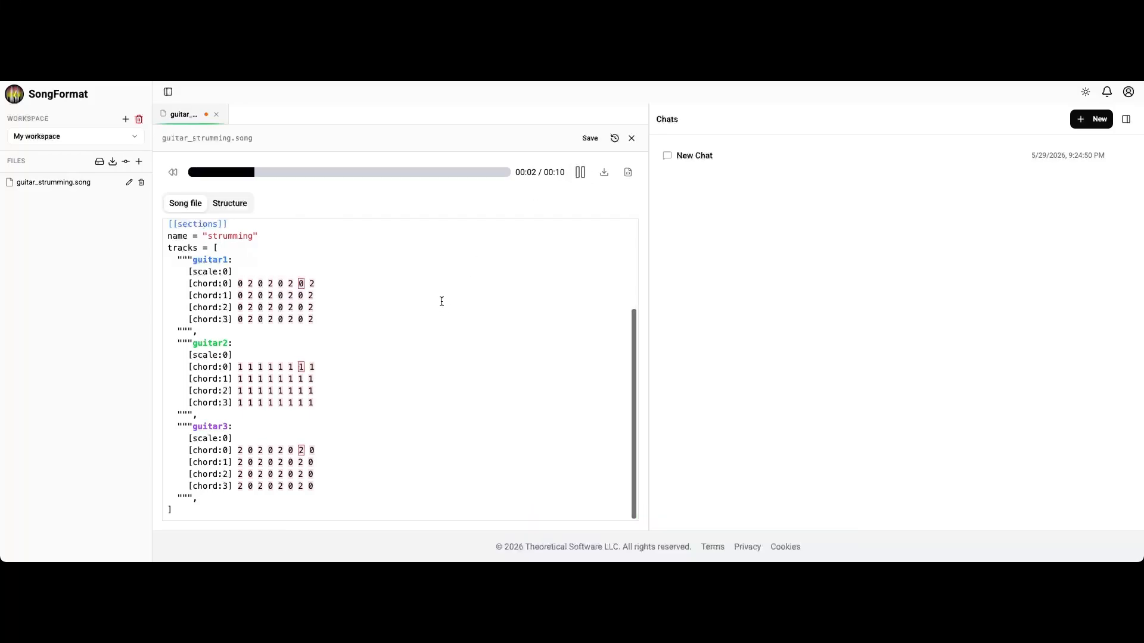
left_click(238, 212)
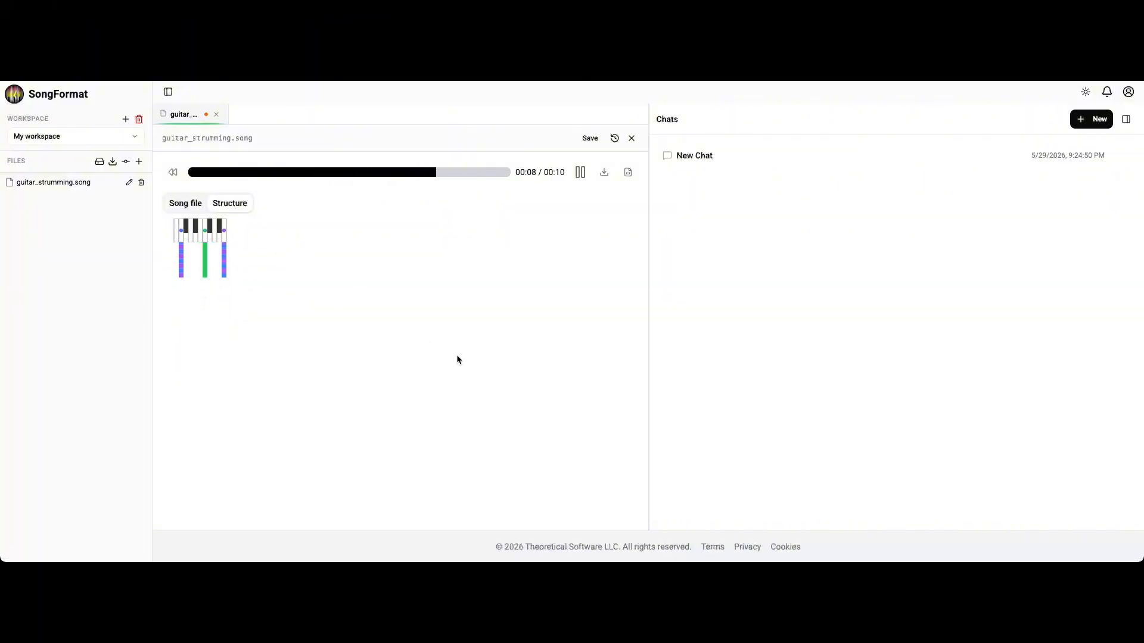
left_click(178, 206)
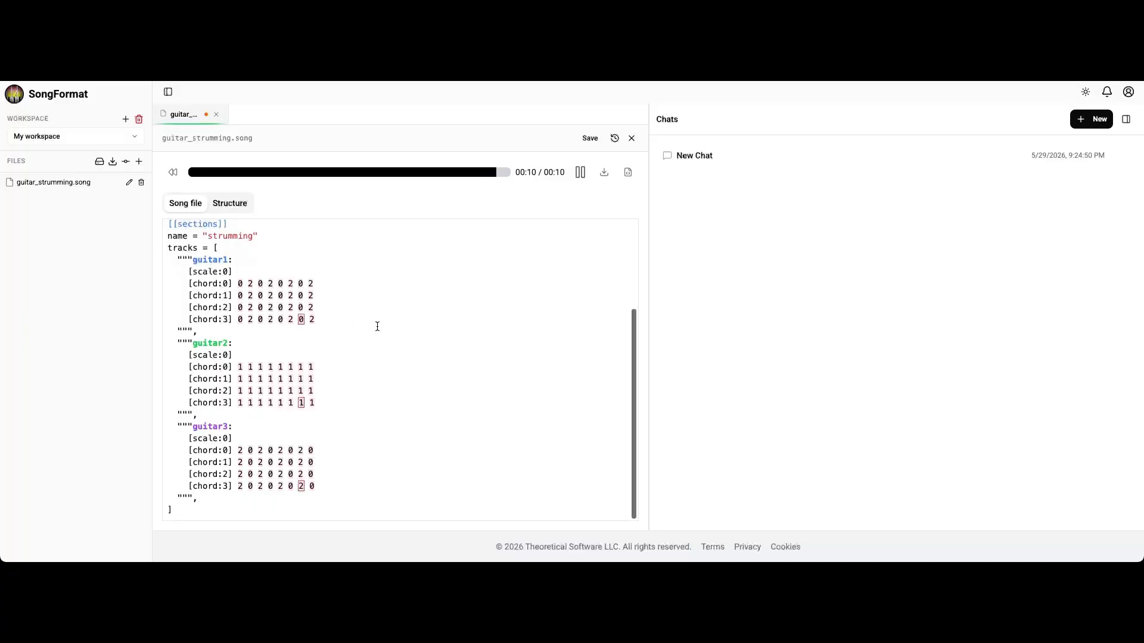
scroll(367, 335, "up", 5)
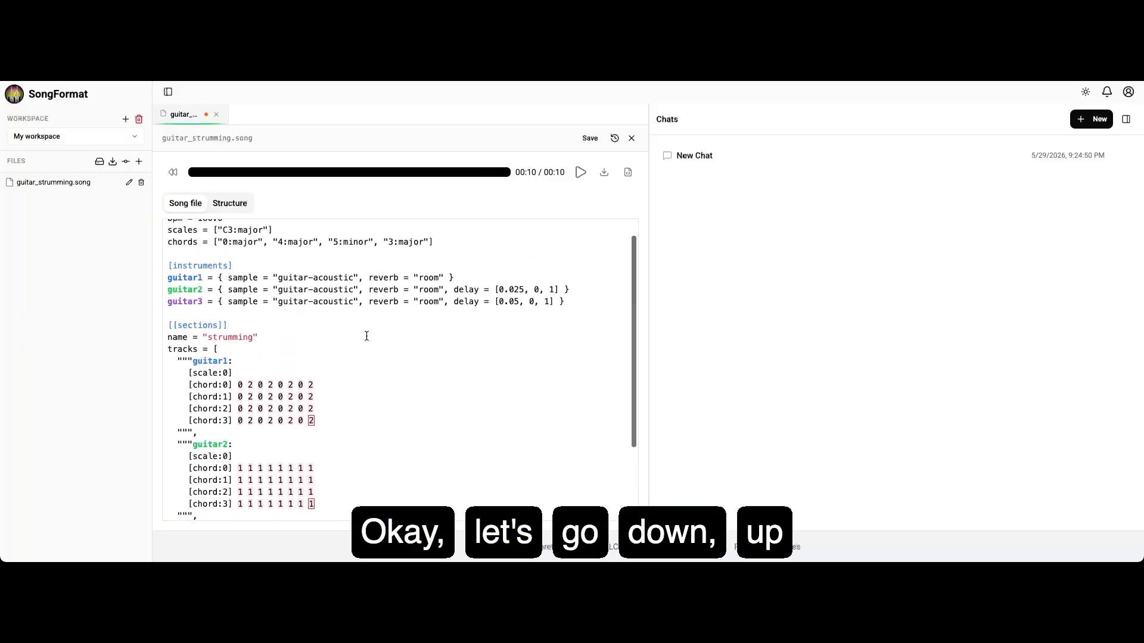
scroll(381, 388, "down", 6)
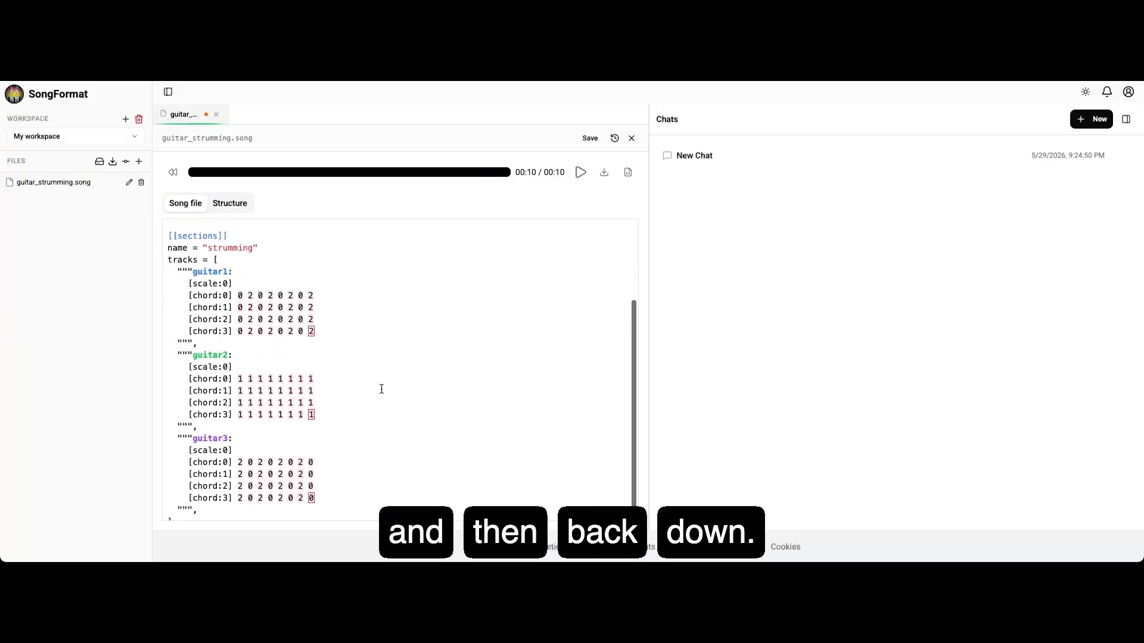
scroll(380, 388, "up", 6)
scroll(380, 388, "down", 5)
scroll(379, 388, "up", 3)
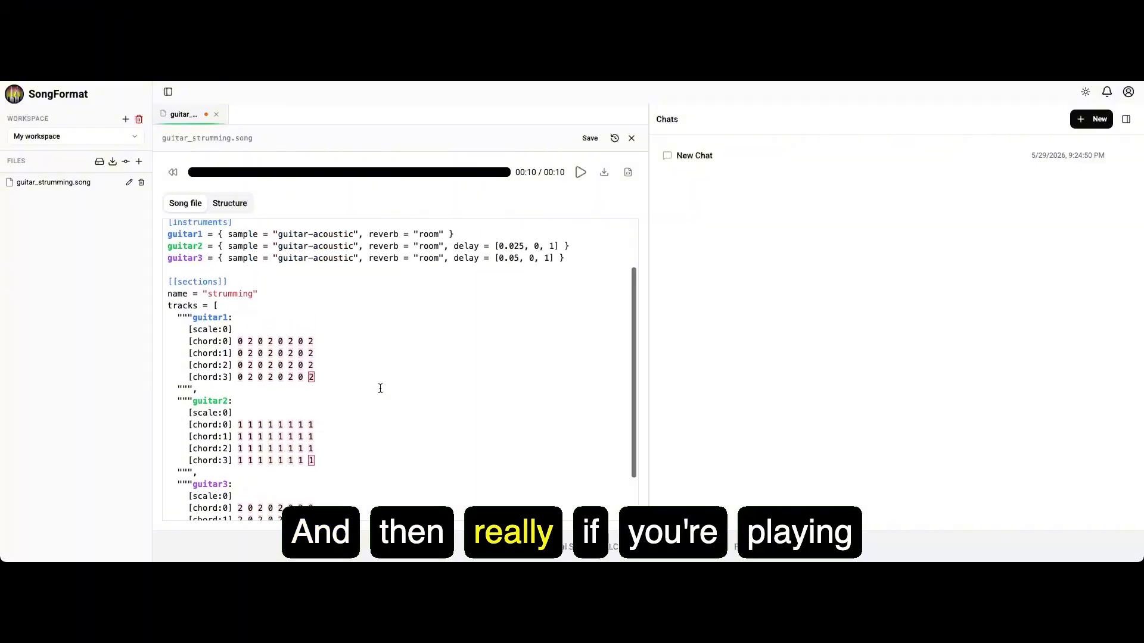
scroll(358, 370, "down", 2)
left_click(254, 326)
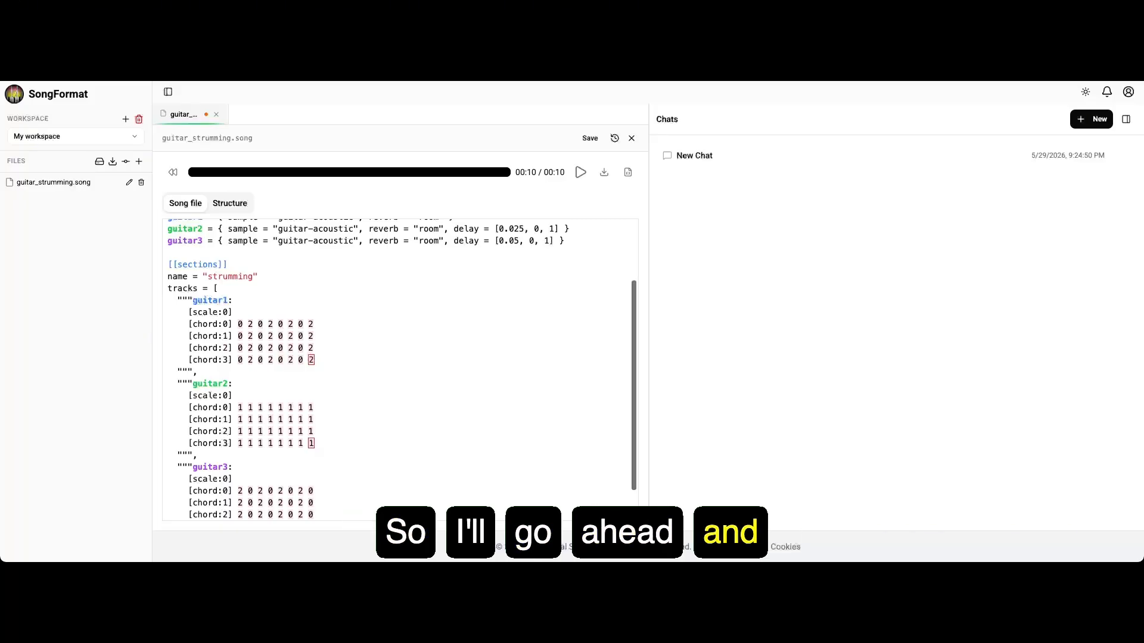
key("Down")
key("Down")
key("Down")
key("Down")
key("Down")
key("Down")
key("Down")
key("Down")
key("Down")
key("Down")
key("Down")
key("Down")
key("Down")
key("Down")
key("Down")
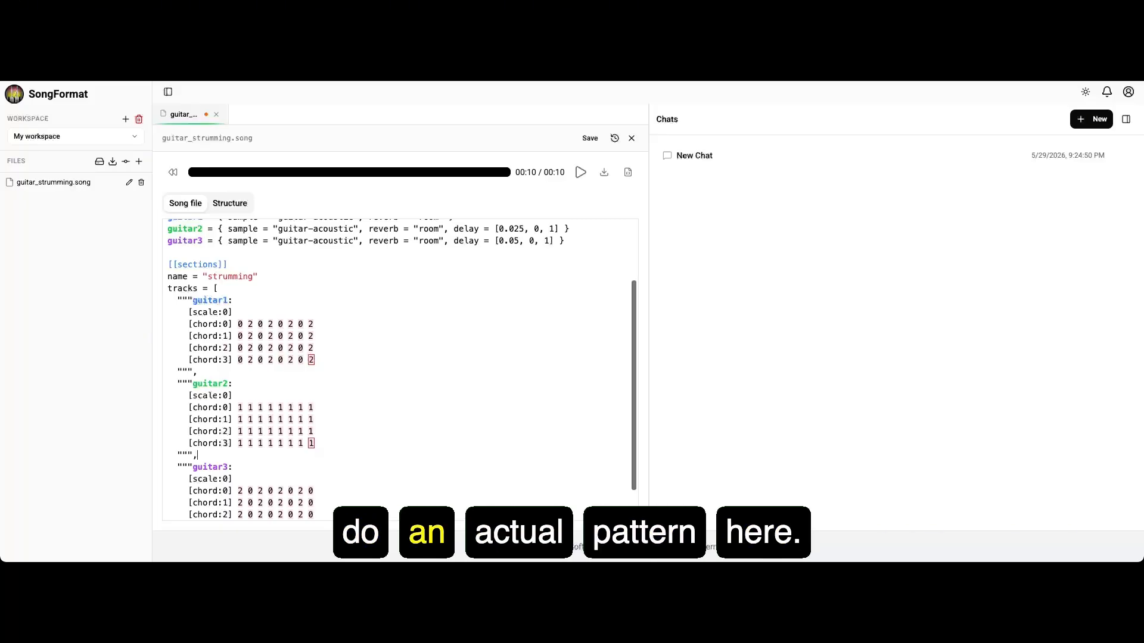
key("Up")
key("Up")
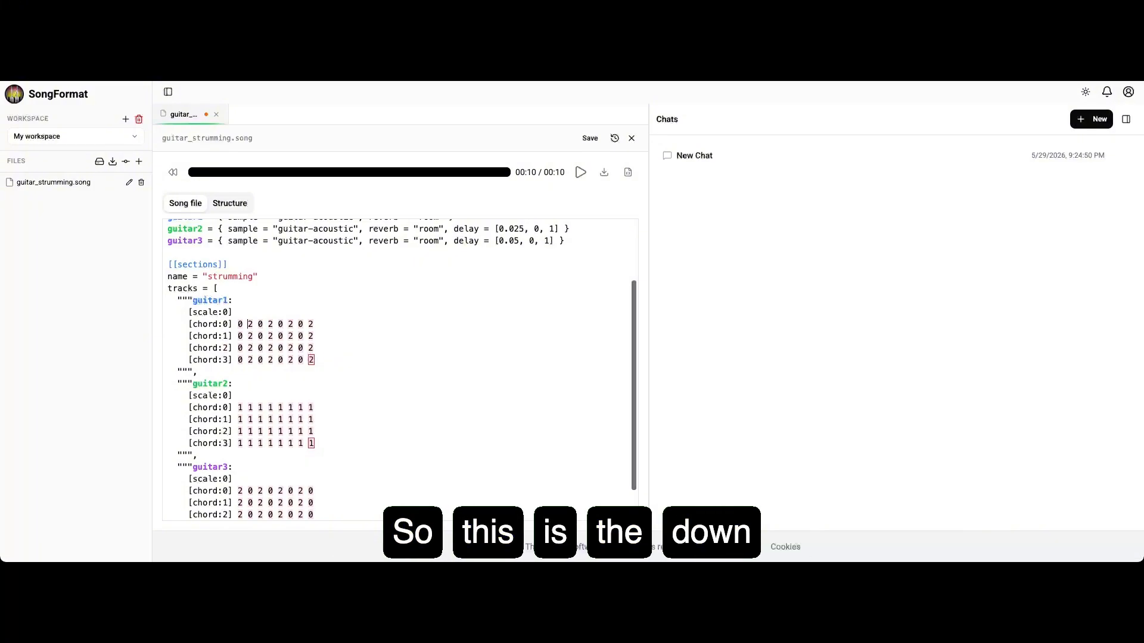
Step: Replace the second note of all four chord lines in the guitar1 track with the rest symbol ~
key("Left")
key("Left")
key("Right")
key("Right")
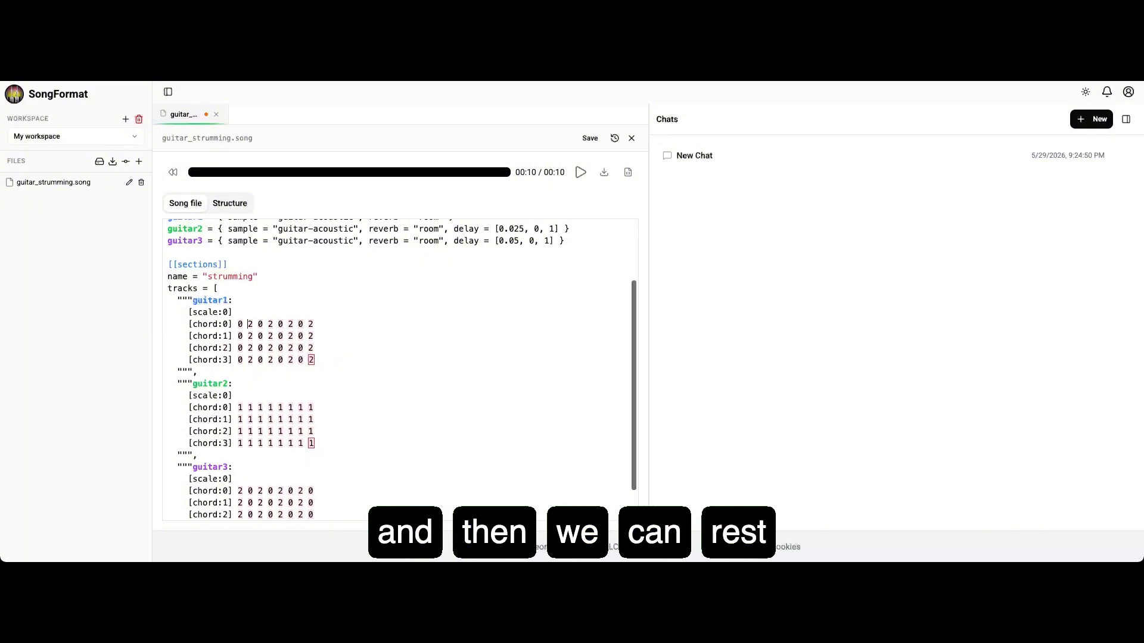
key("BackSpace")
type("`")
key("Down")
key("BackSpace")
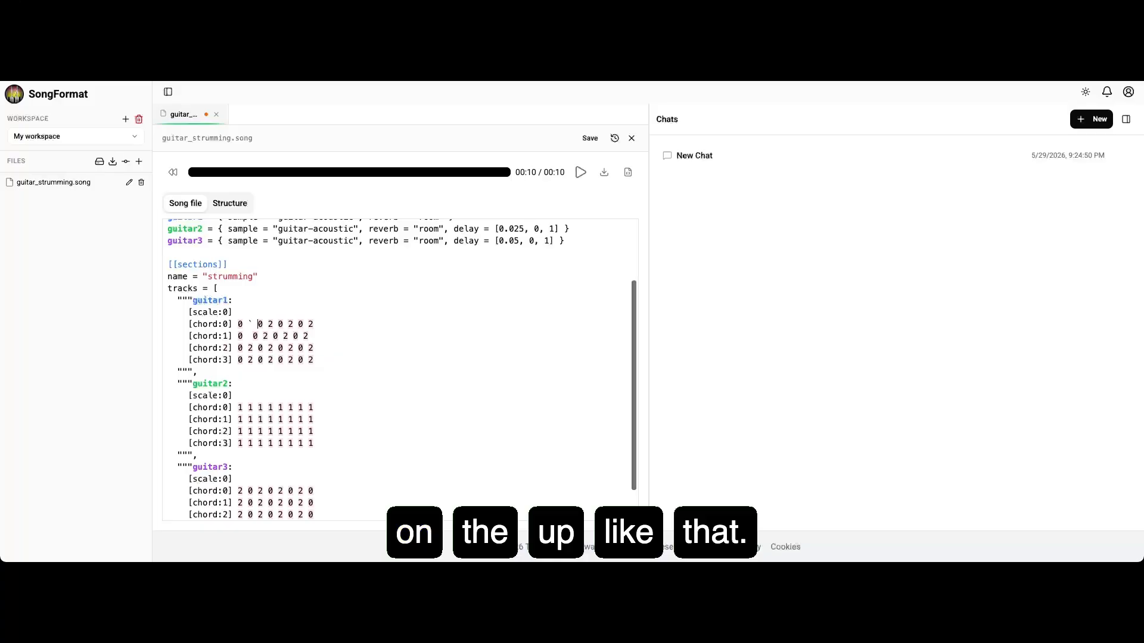
key("BackSpace")
type("~")
key("Down")
key("Left")
type("~")
key("Down")
key("BackSpace")
type("~")
key("Down")
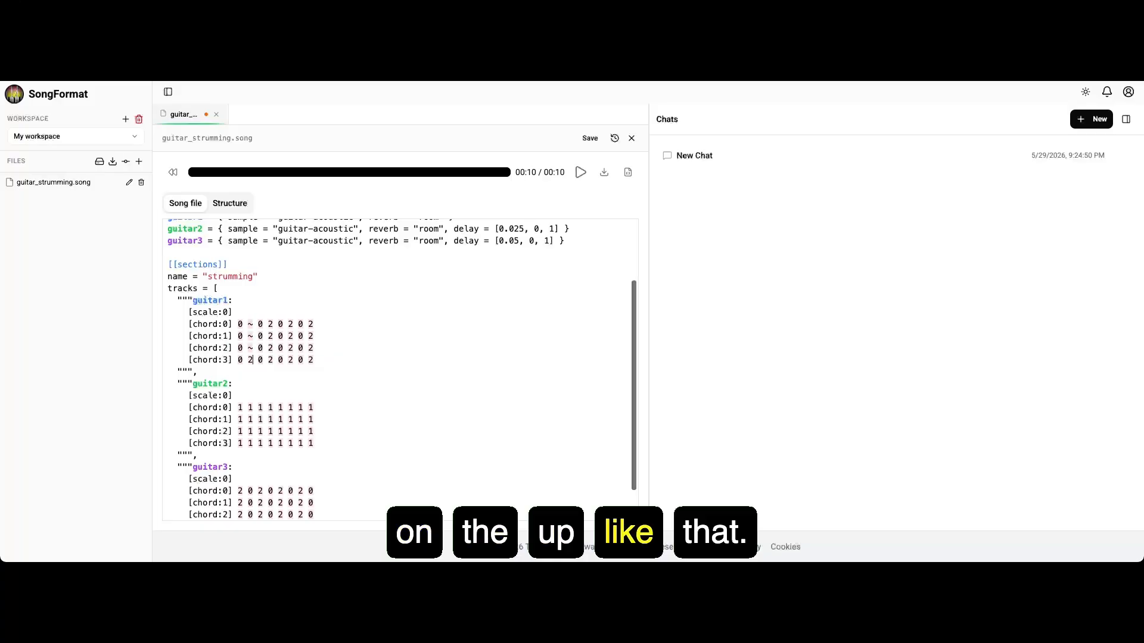
key("BackSpace")
type("~")
Step: Replace the fifth note of all four chord lines in the guitar1 track with ~
key("Right")
key("Right")
key("Right")
key("Right")
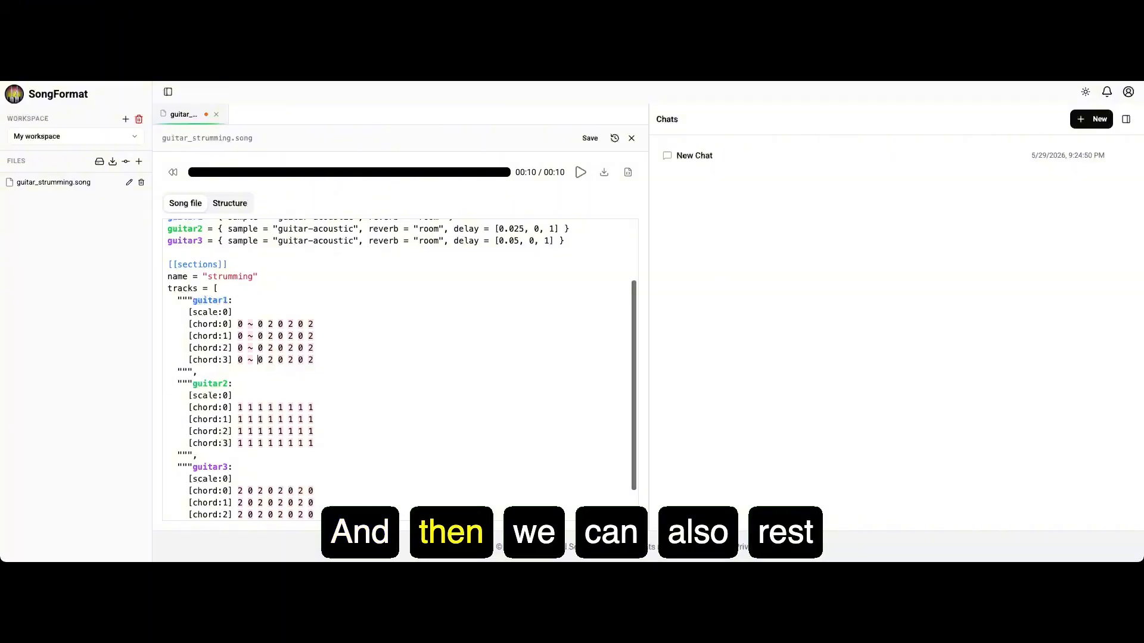
key("Delete")
type("`")
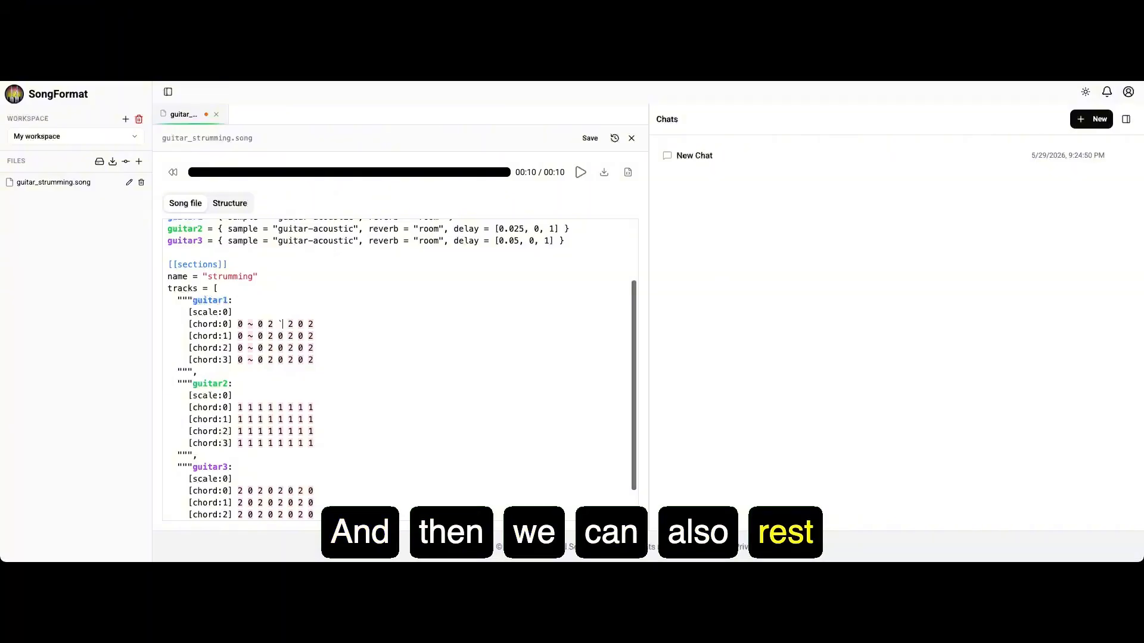
key("Down")
key("Delete")
type("~")
key("Down")
key("Delete")
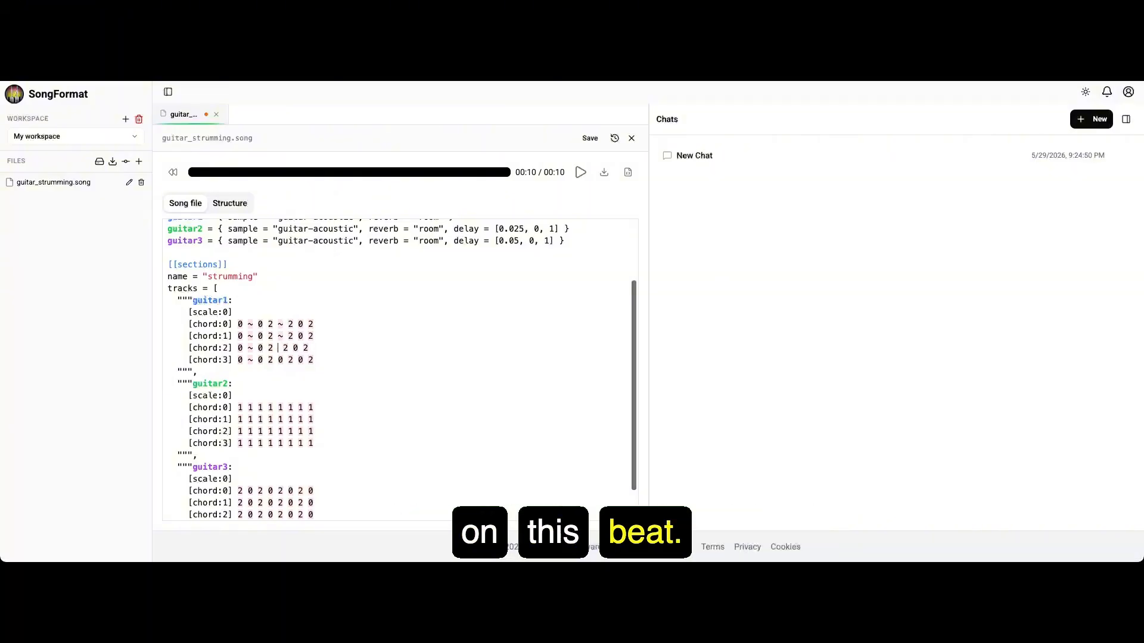
type("~")
key("Down")
key("Delete")
type("~")
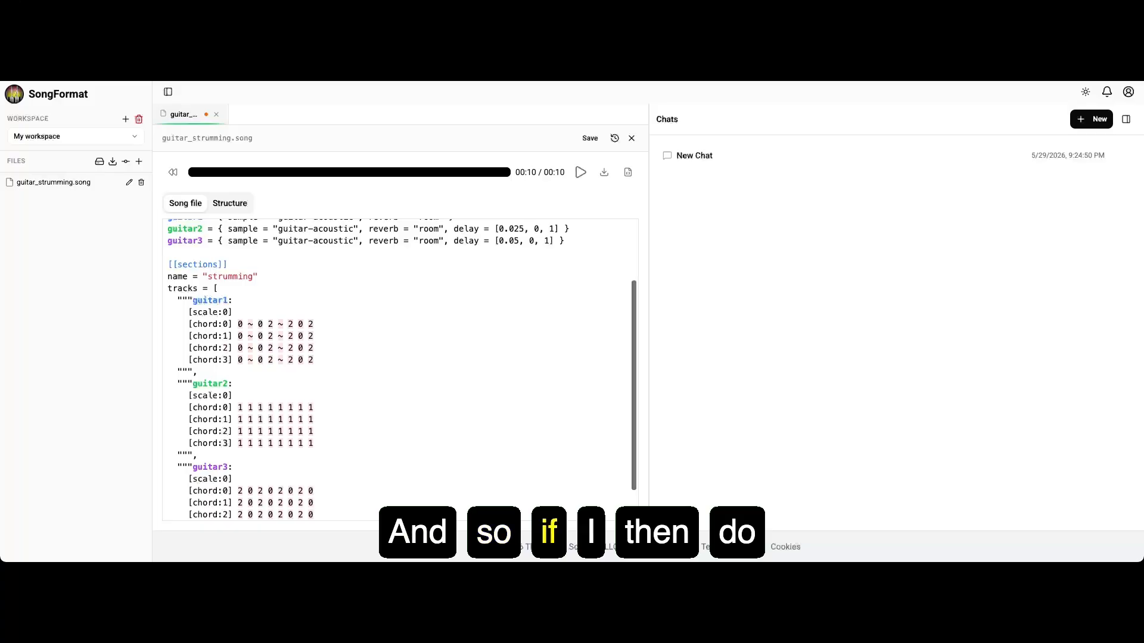
Step: Replace the second note of all four chord lines in the guitar2 track with ~
key("Down")
key("Down")
key("Down")
key("Down")
key("Left")
key("Left")
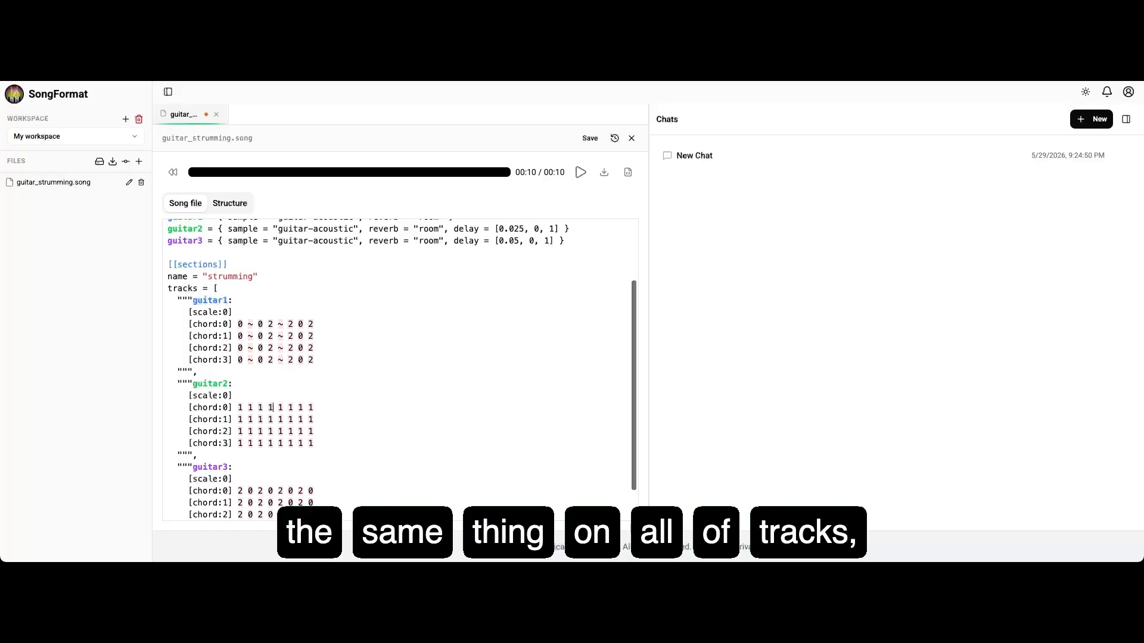
key("BackSpace")
type("~")
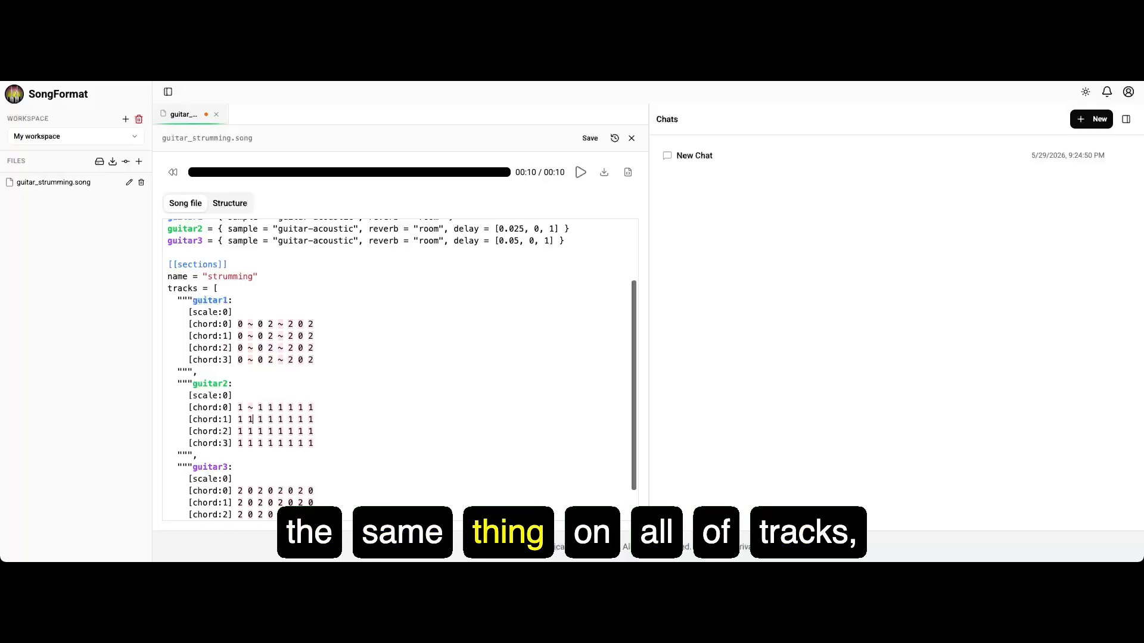
key("Down")
key("BackSpace")
type("~")
key("Down")
key("BackSpace")
type("~")
key("Down")
key("BackSpace")
type("~")
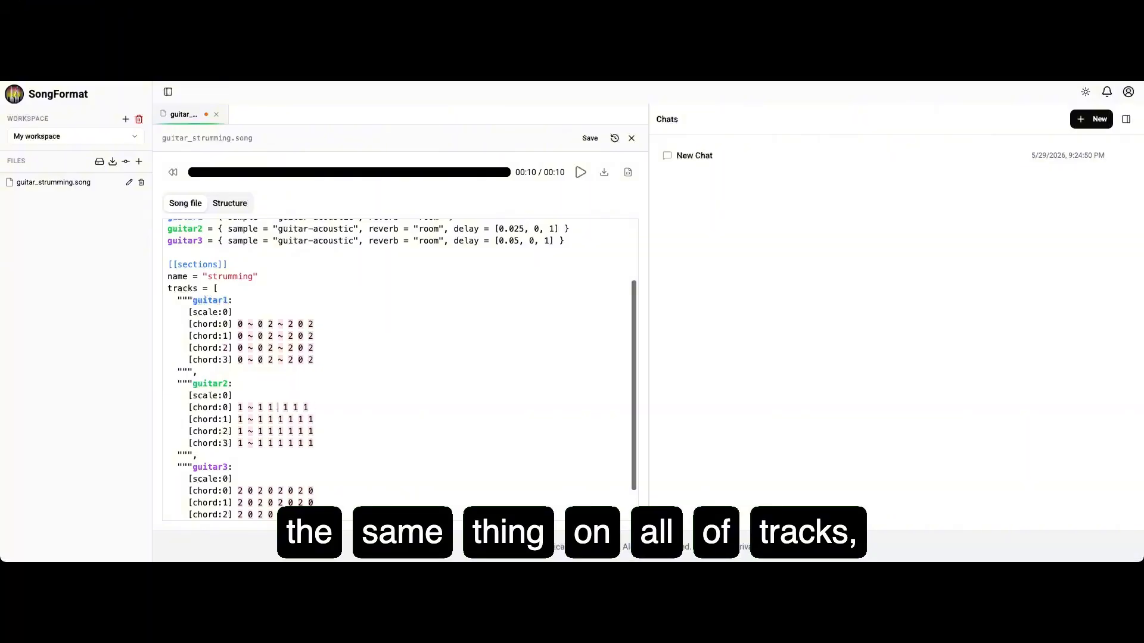
Step: Replace the fifth note of all four chord lines in the guitar2 track with ~
key("BackSpace")
type("~")
key("Down")
key("BackSpace")
type("~")
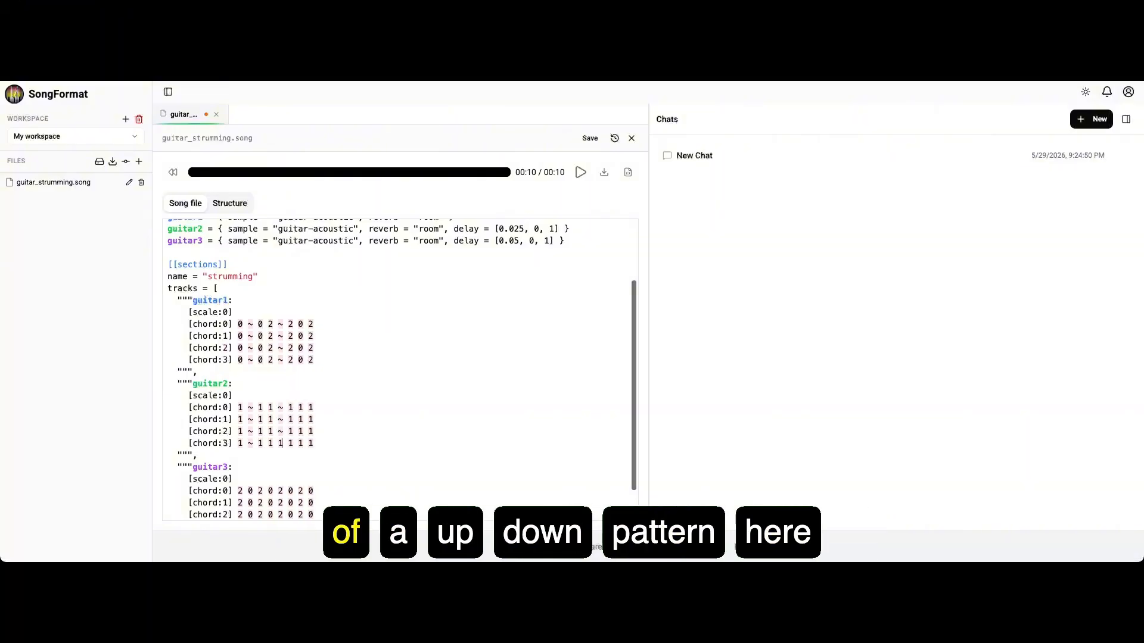
key("Down")
key("BackSpace")
type("~")
Step: Replace the second note of all four chord lines in the guitar3 track with ~
scroll(251, 448, "down", 3)
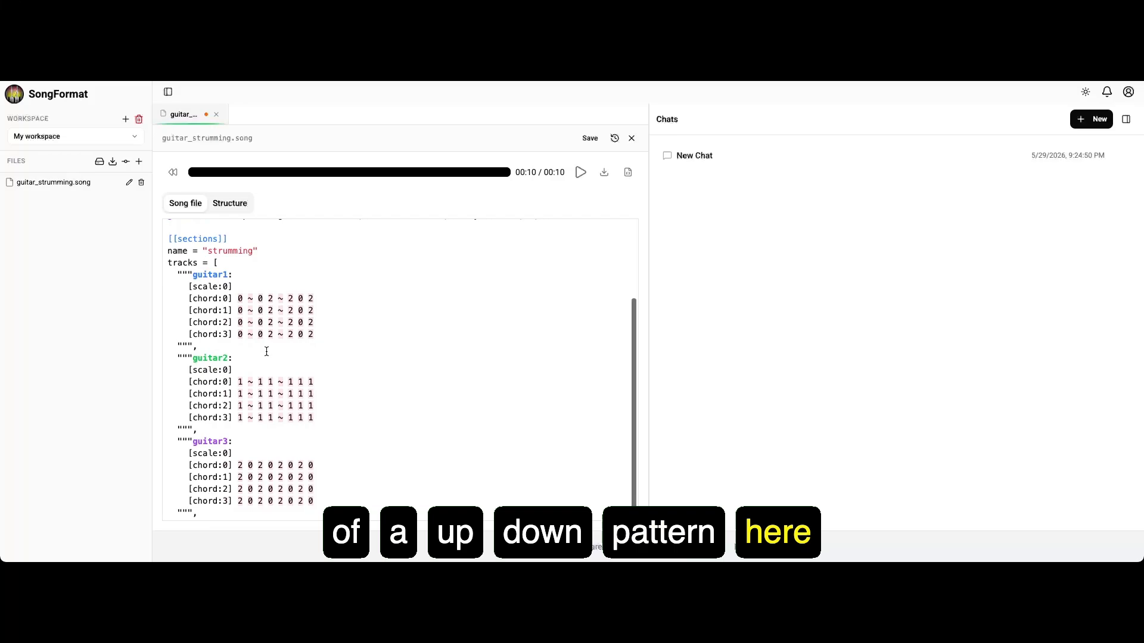
left_click(251, 450)
key("BackSpace")
type("~")
key("Down")
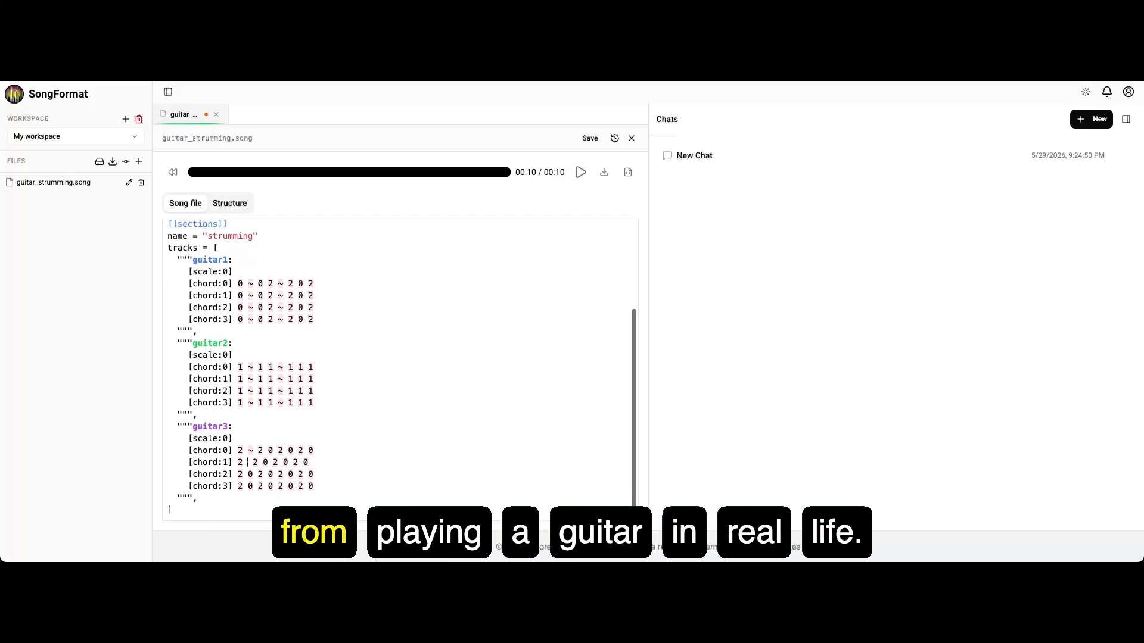
key("BackSpace")
type("~")
key("Down")
key("BackSpace")
type("~")
key("Down")
key("BackSpace")
type("~")
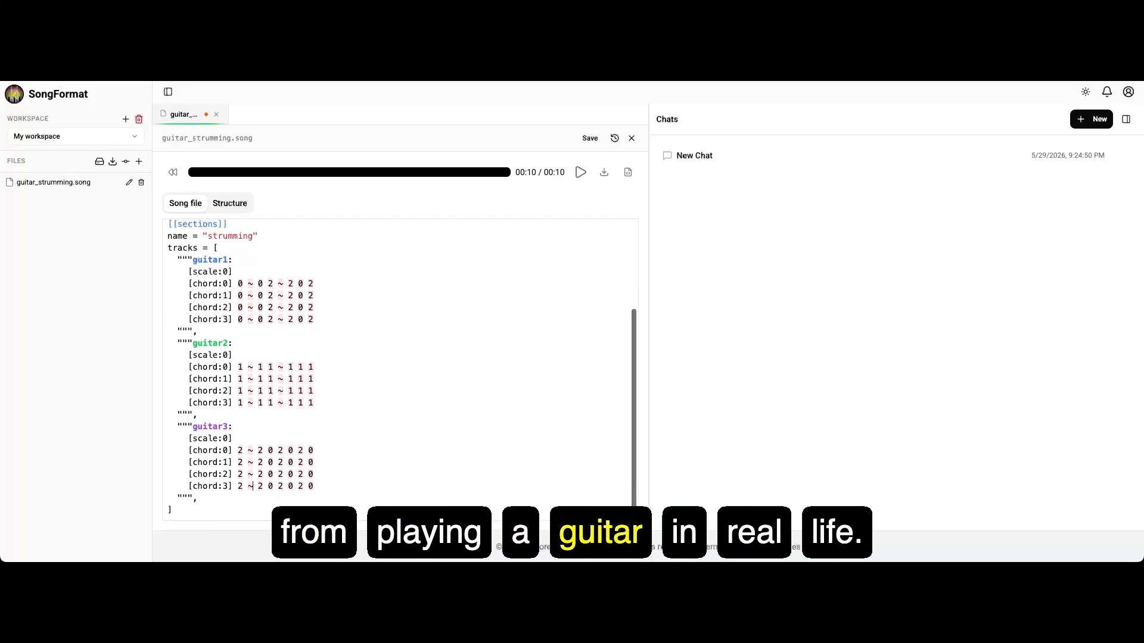
Step: Replace the fifth note of all four chord lines in the guitar3 track with ~
left_click(285, 451)
key("BackSpace")
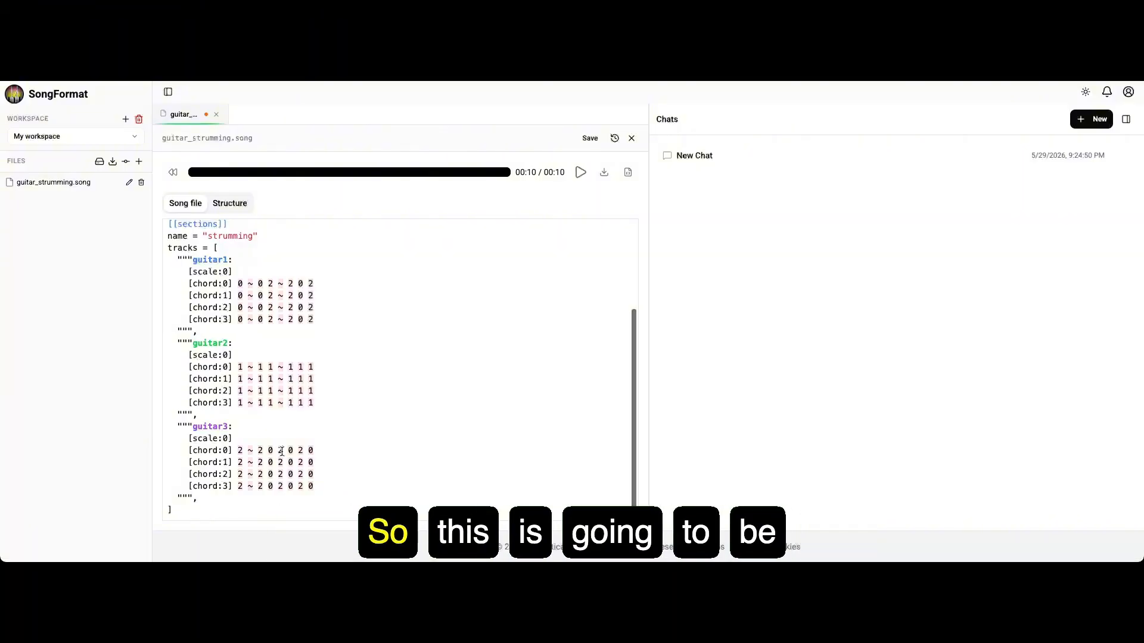
type("~")
key("Down")
key("BackSpace")
type("~")
key("Down")
key("BackSpace")
type("~")
key("Down")
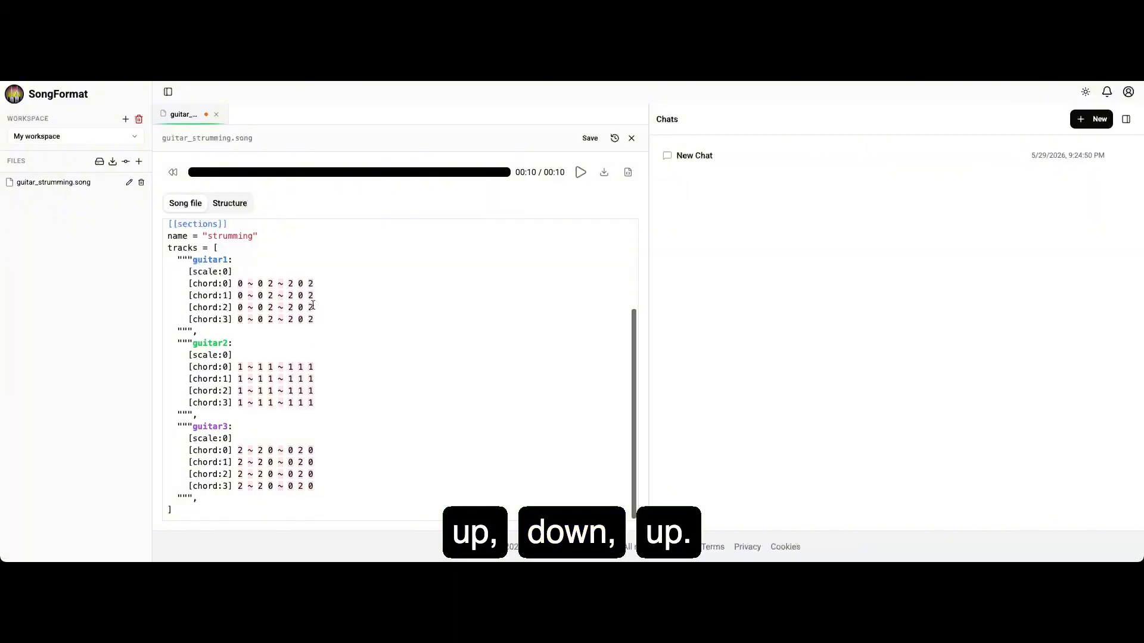
Step: Play the song from the beginning and view its note structure during playback
left_click(172, 173)
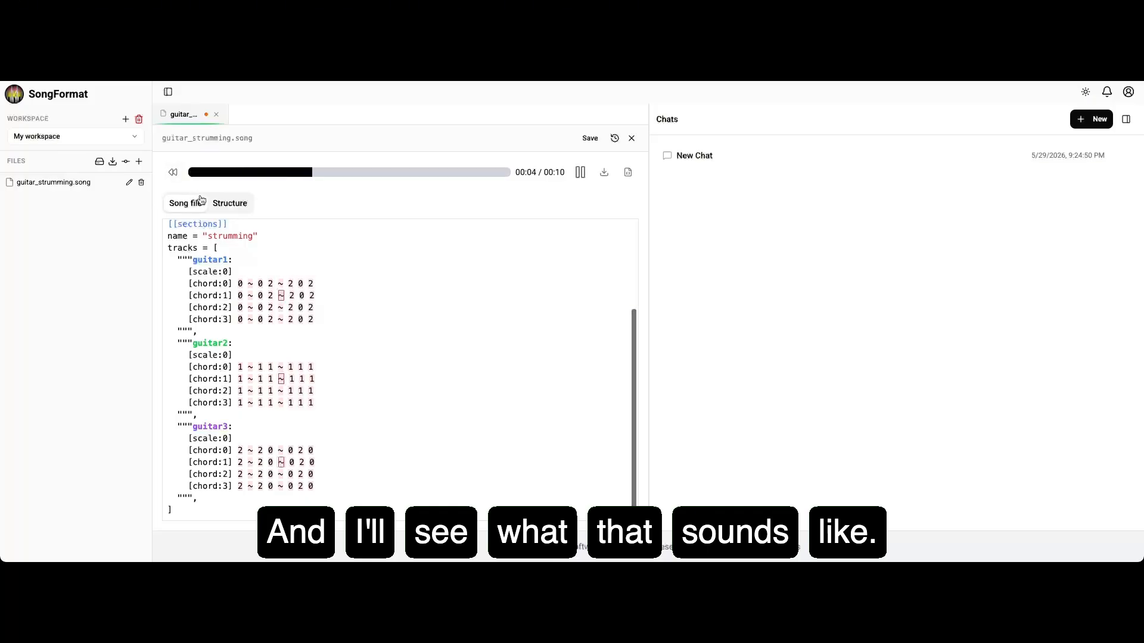
left_click(230, 203)
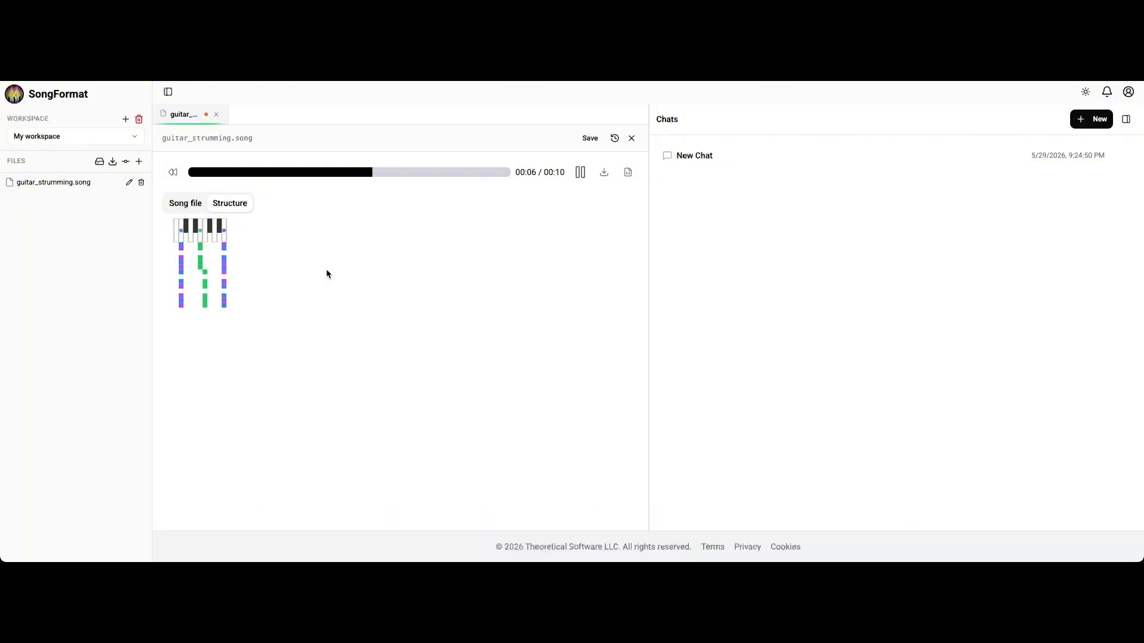